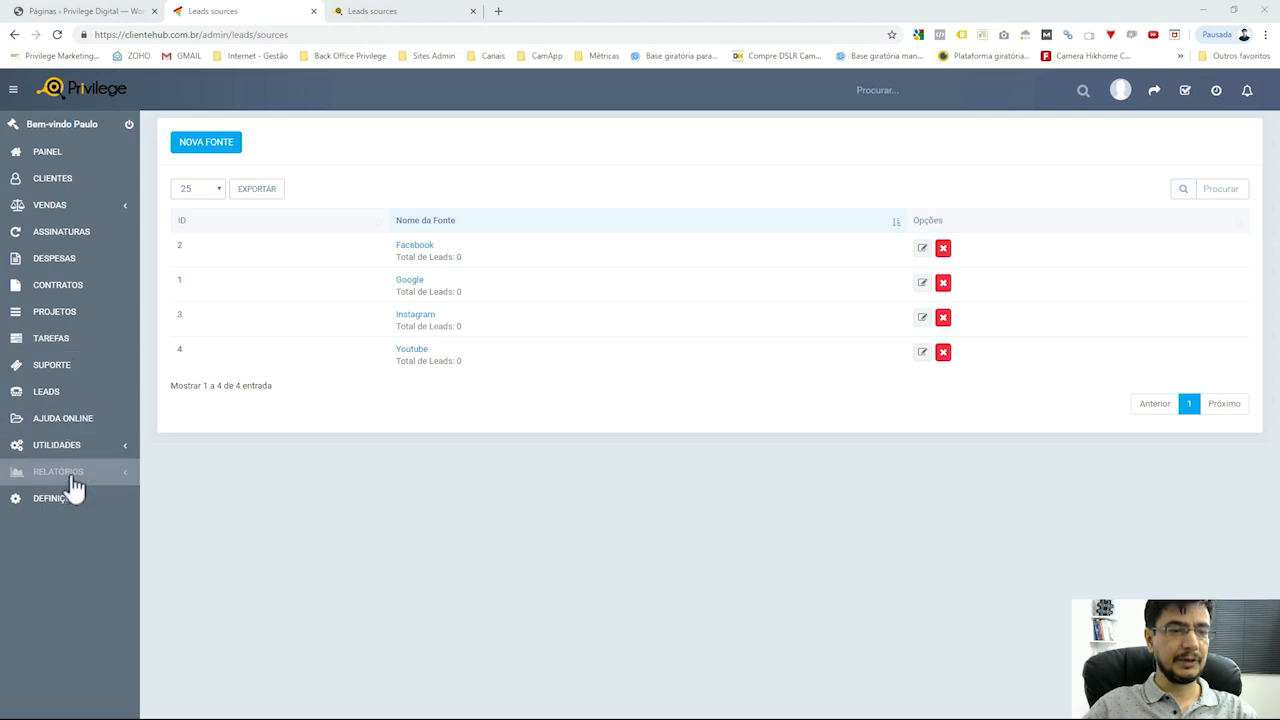
Go from Painel to Definições > Leads > Fontes to list Facebook, Google, Instagram and Youtube
click(60, 158)
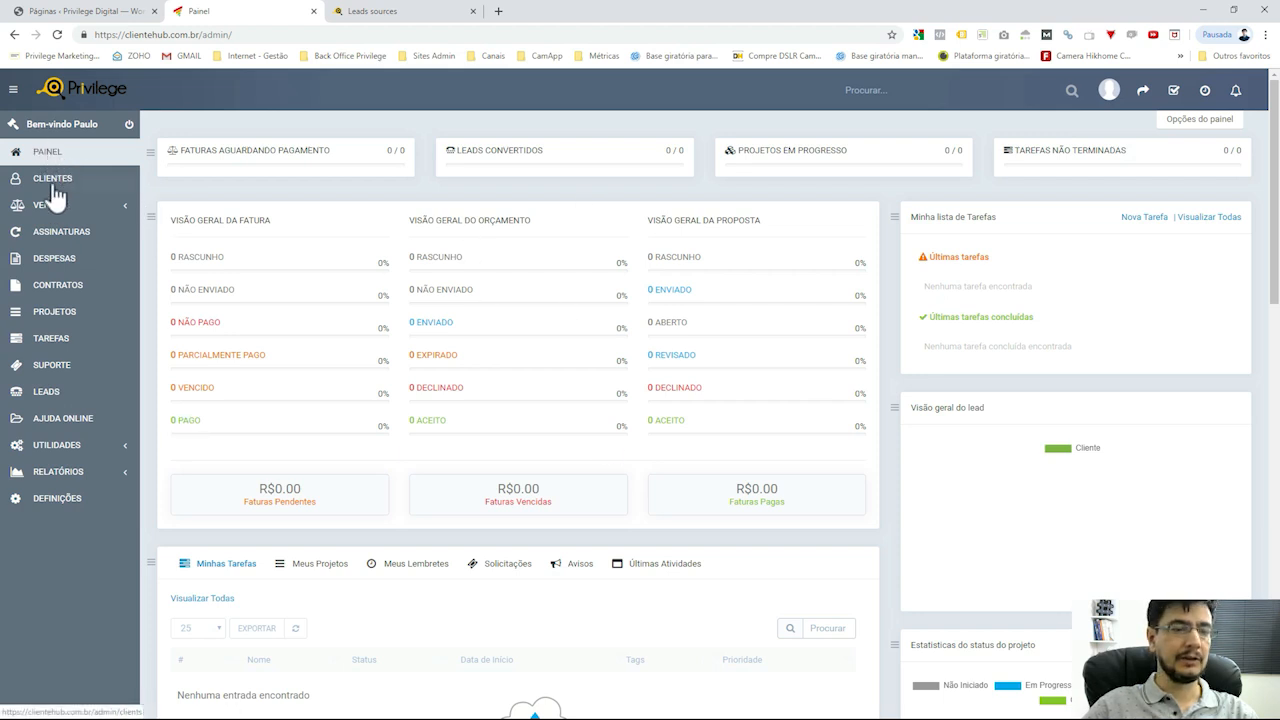
click(58, 500)
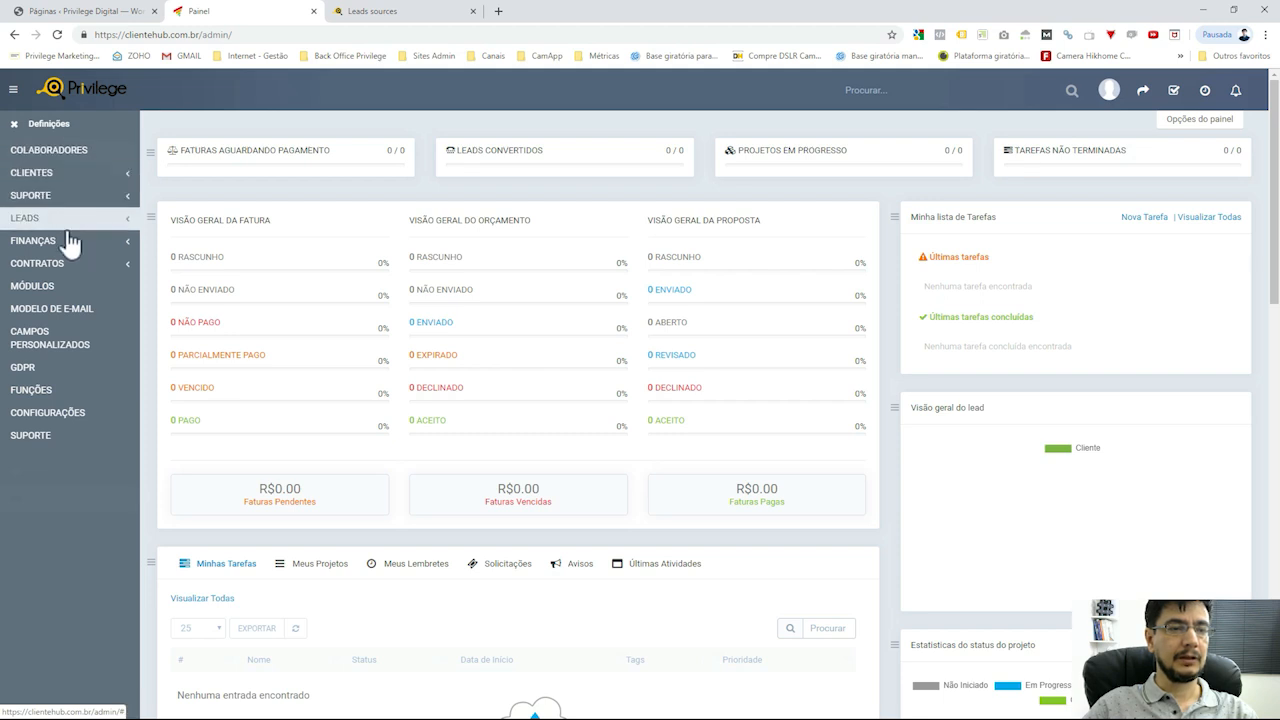
click(127, 266)
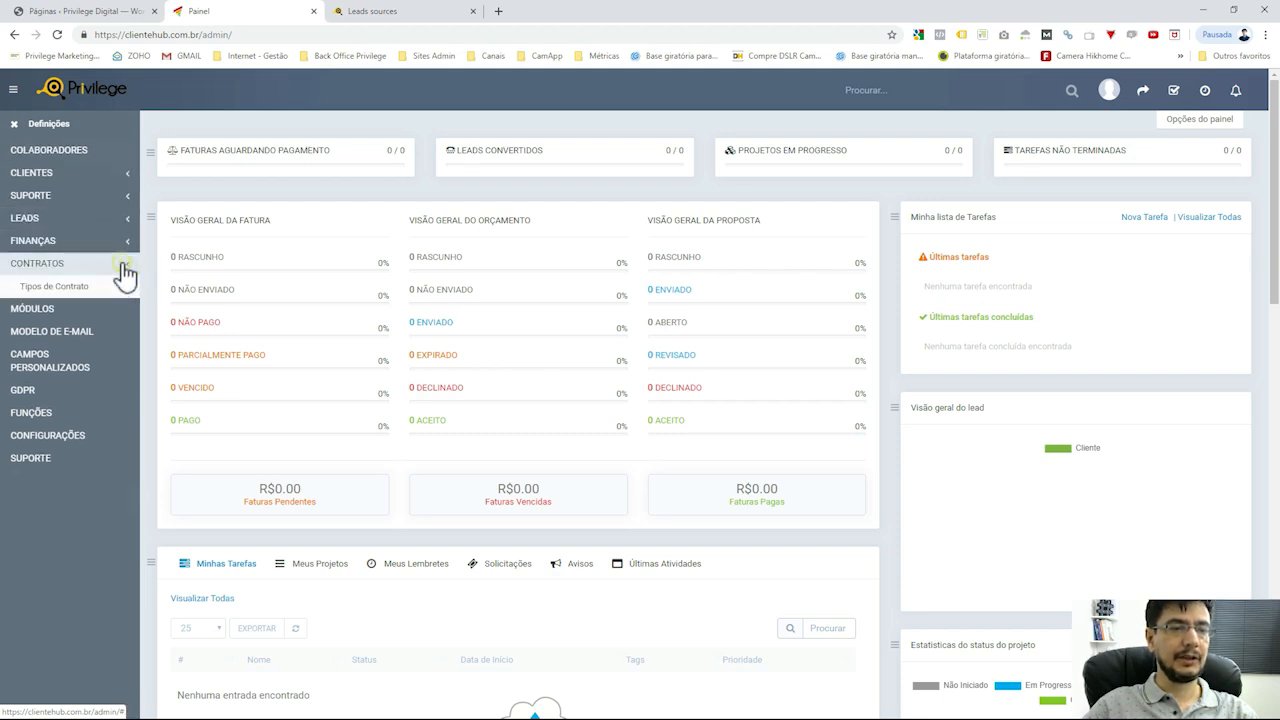
click(122, 264)
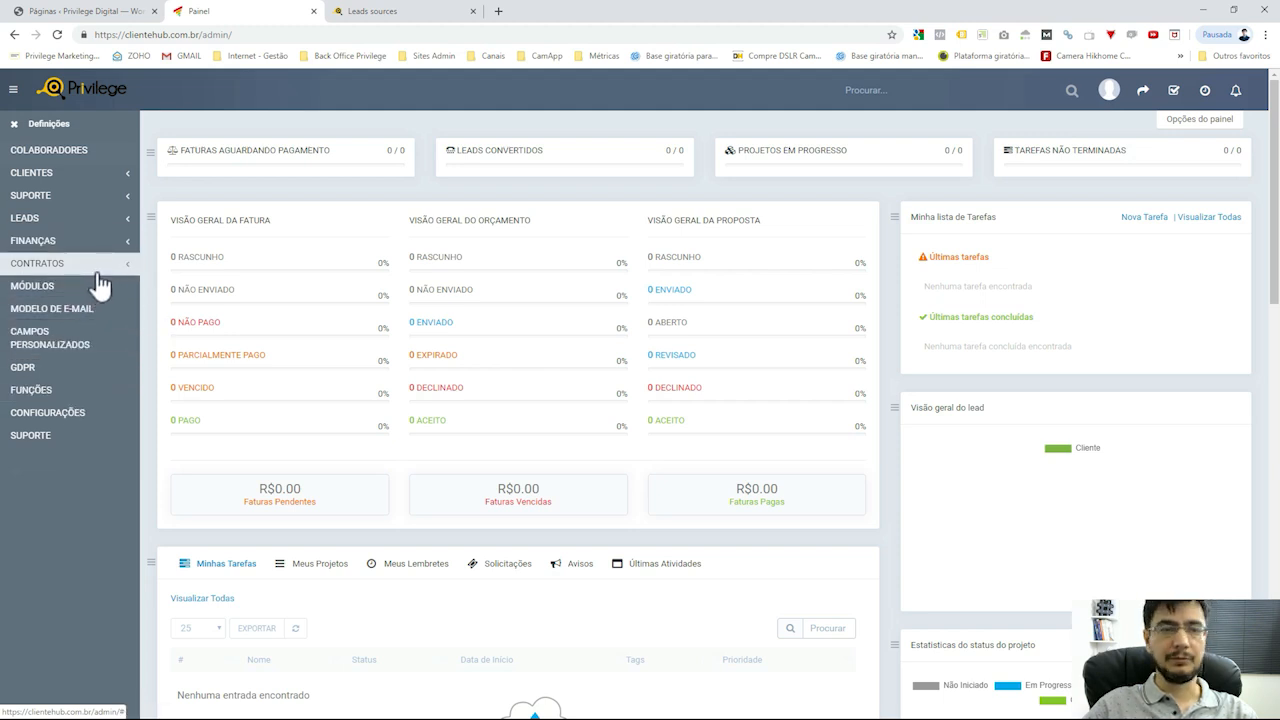
click(122, 225)
click(34, 243)
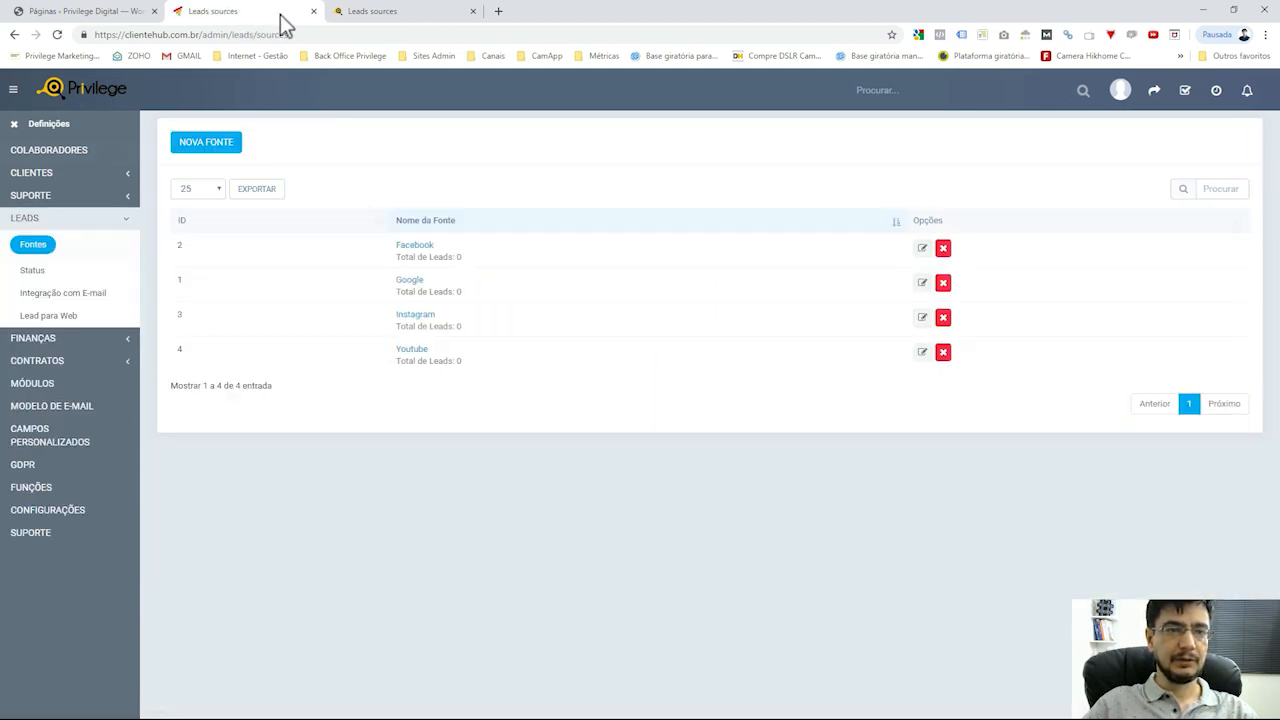
In the other account's tab, show its seven lead sources, including Privilege Digital and TVA
click(392, 14)
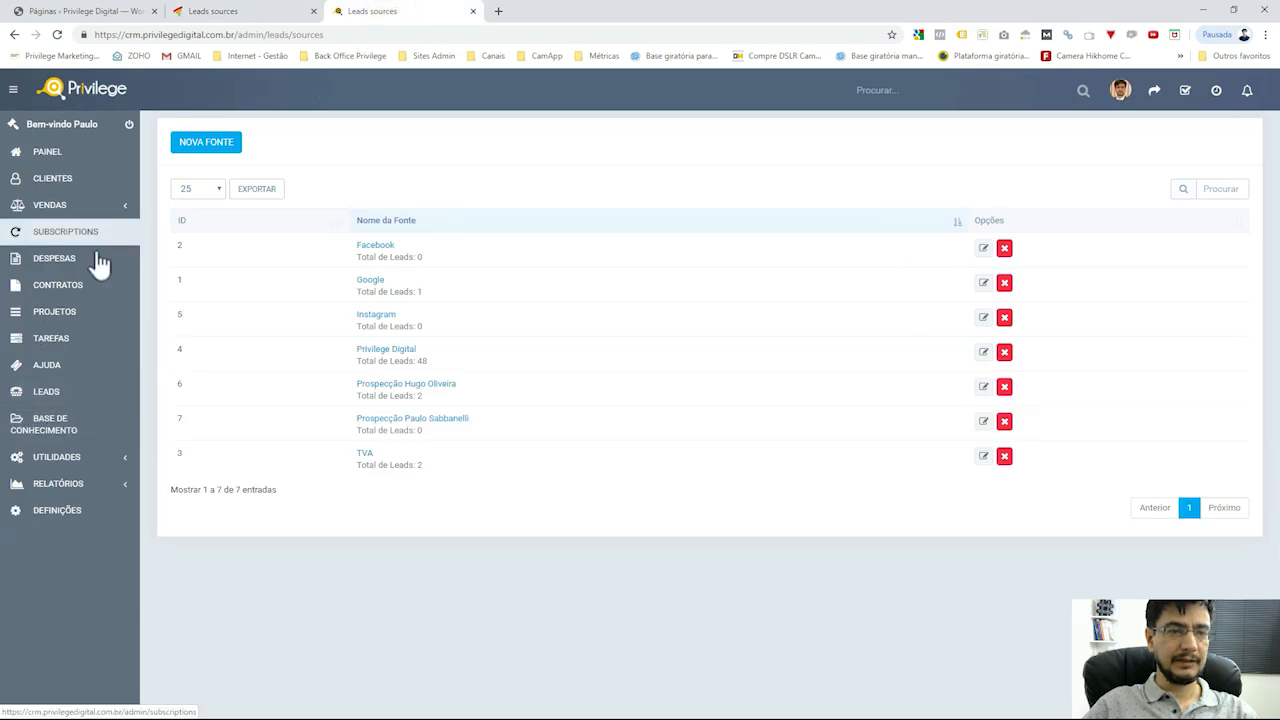
click(78, 512)
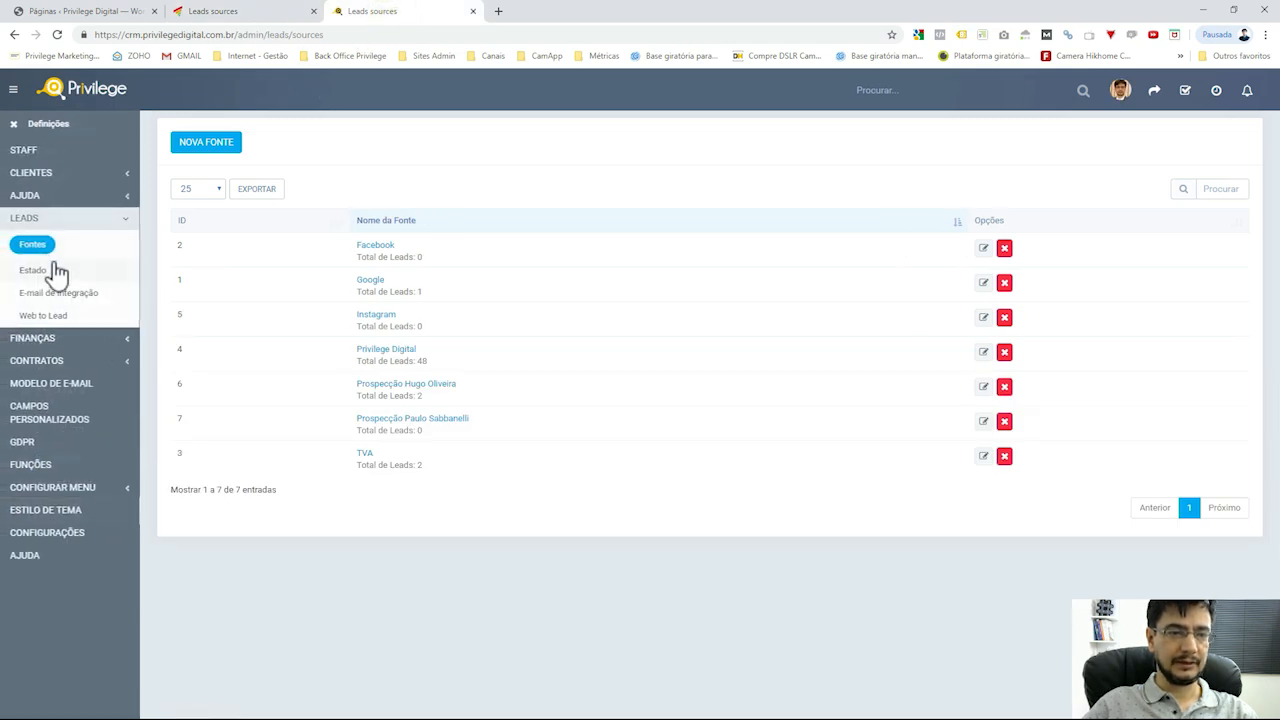
click(34, 245)
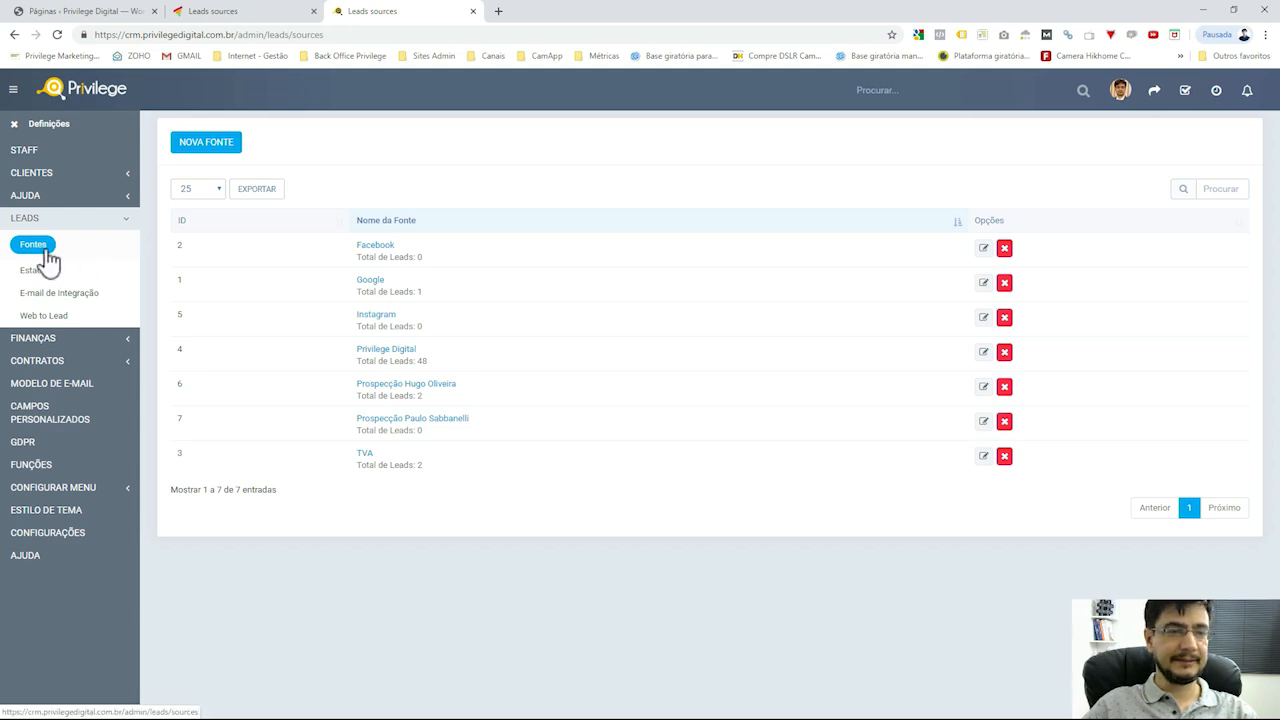
click(468, 136)
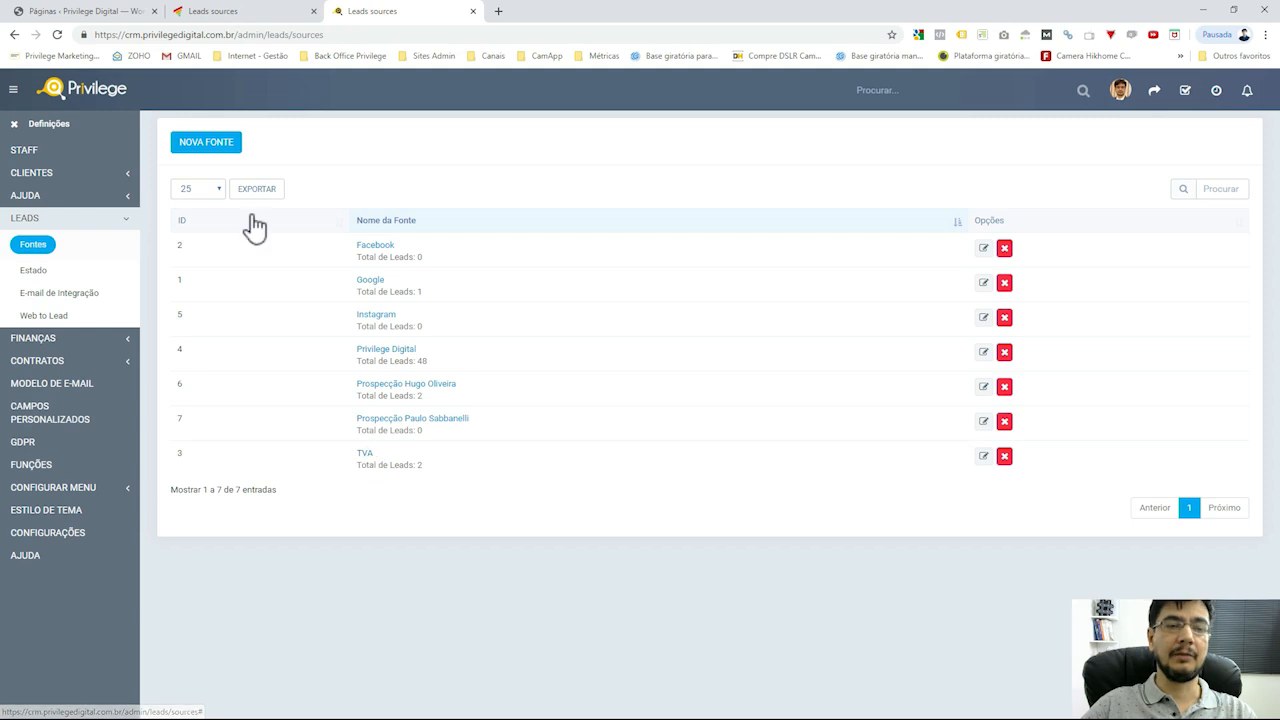
Create a Youtube lead source via Nova Fonte, then view the 11 lead statuses
click(240, 157)
click(520, 168)
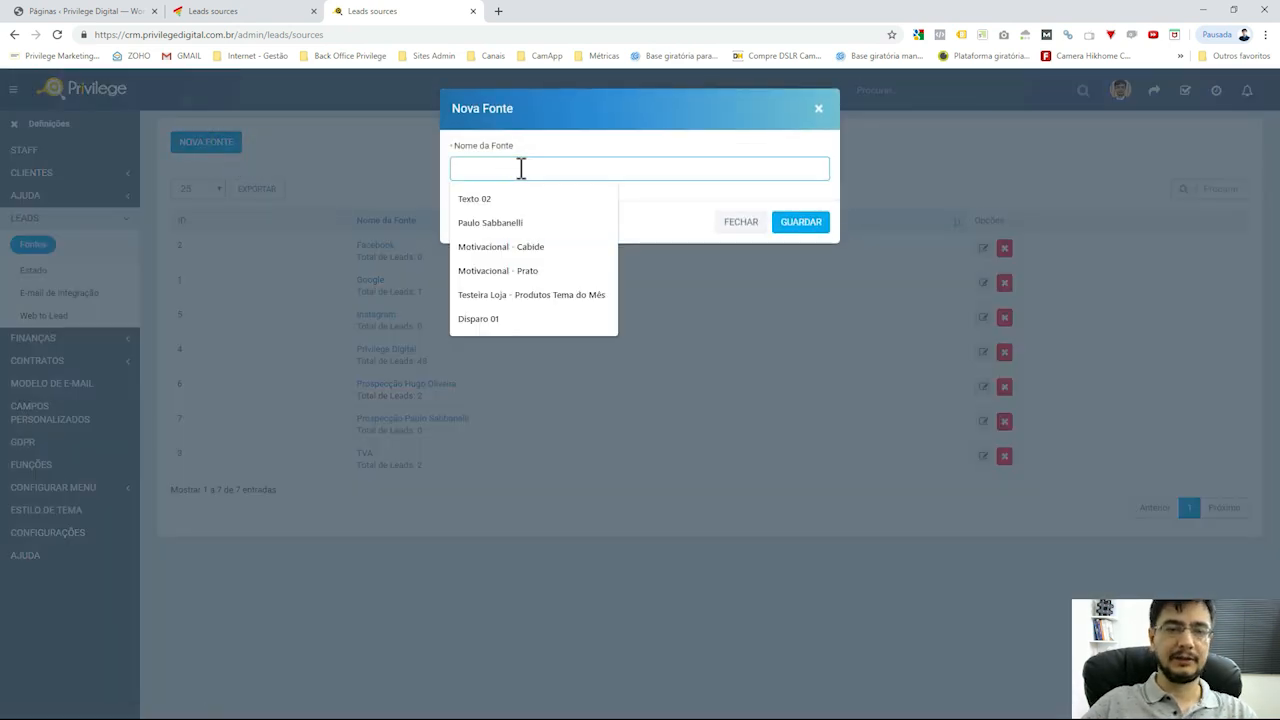
text(You)
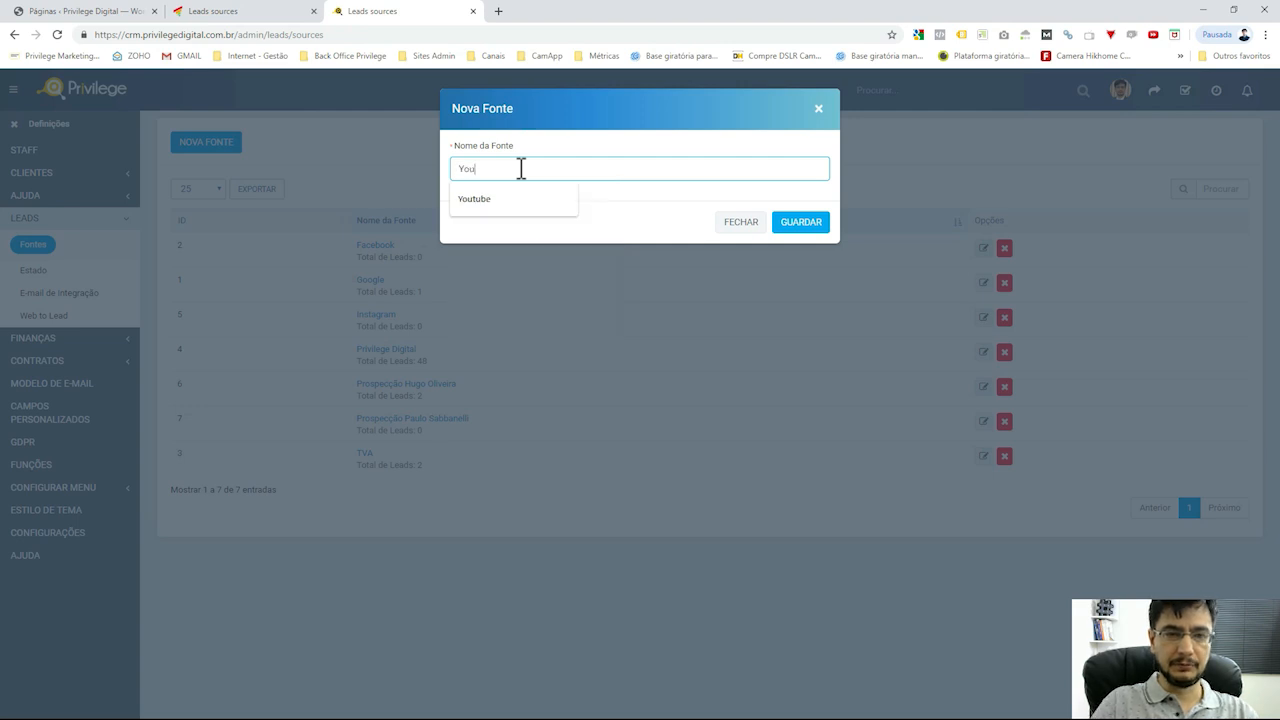
click(500, 199)
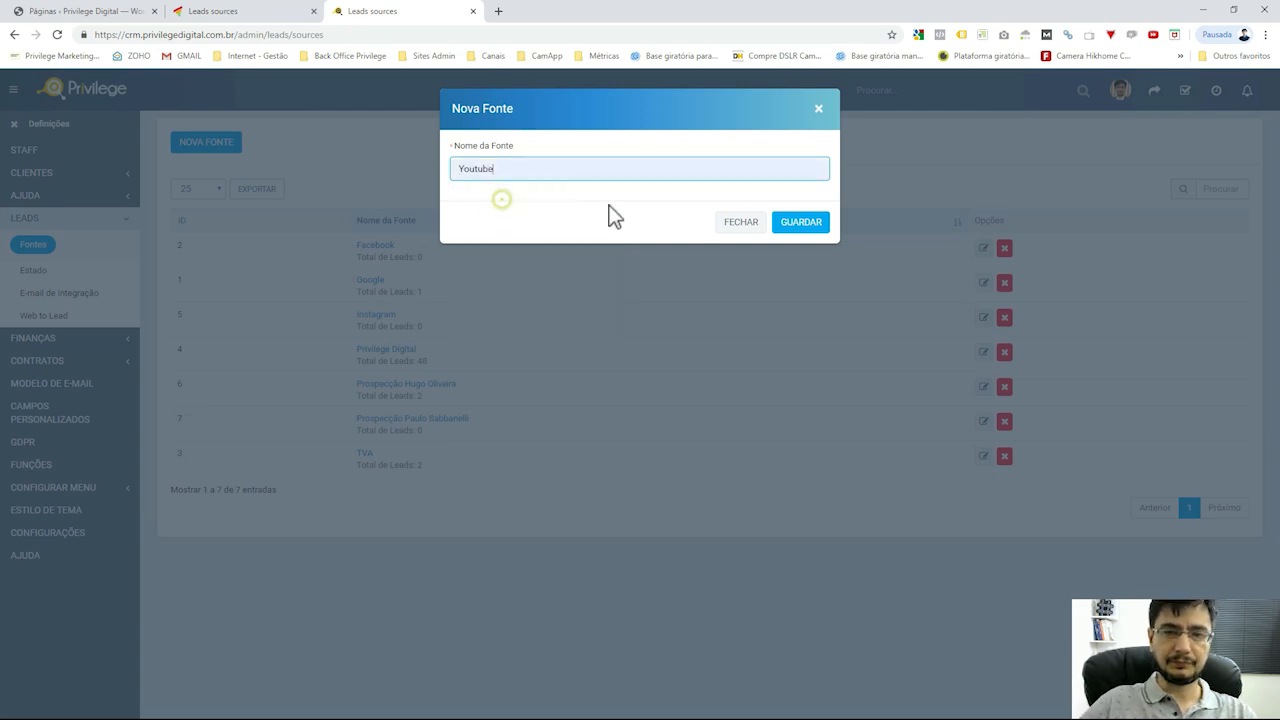
click(790, 224)
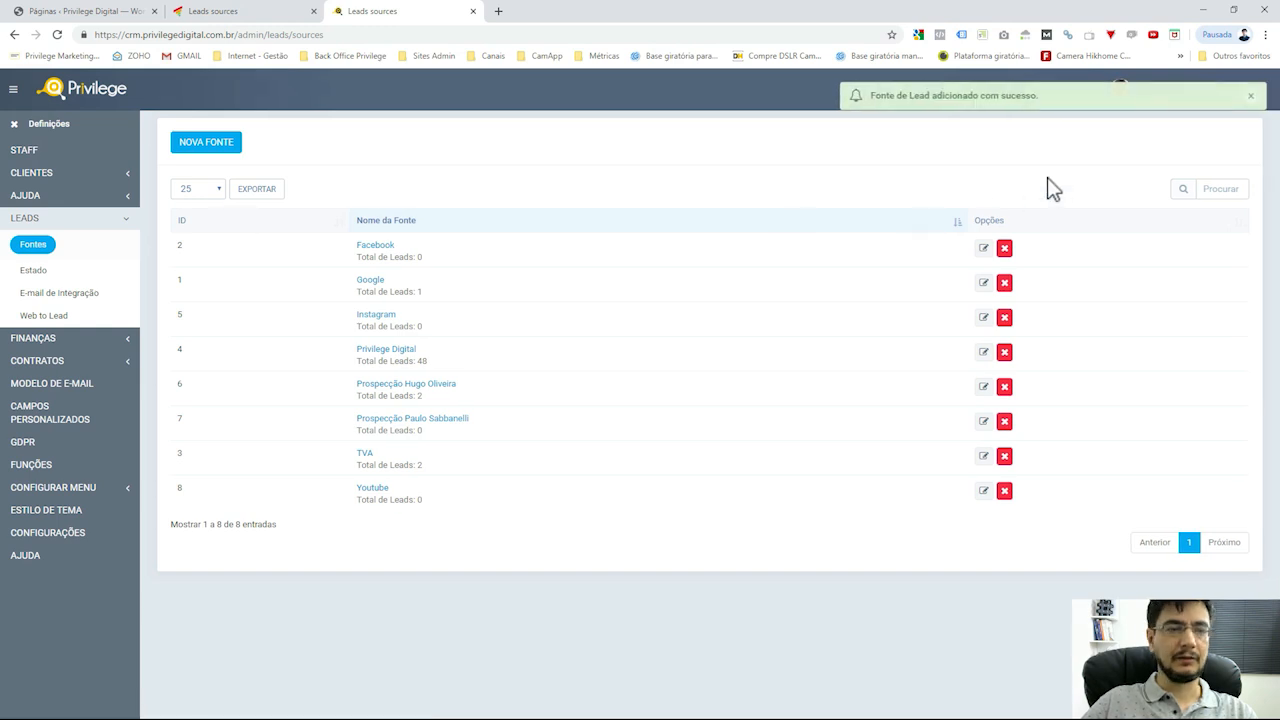
click(40, 274)
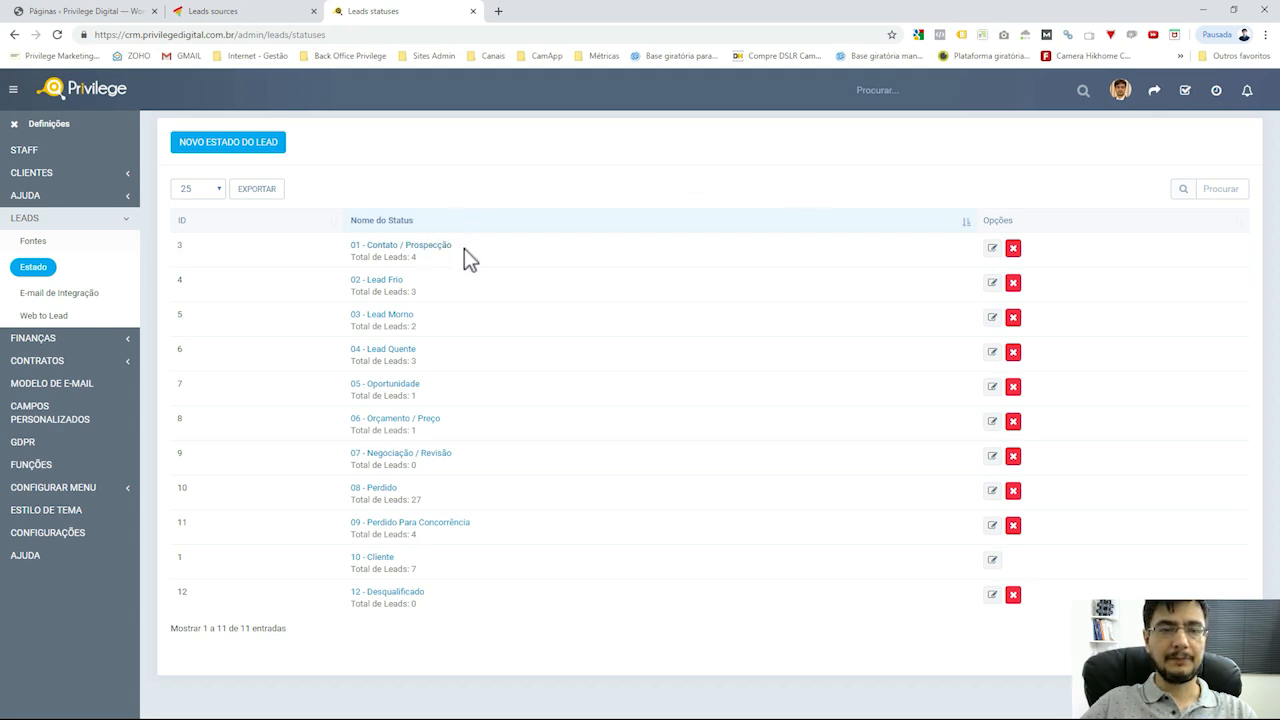
Review the lead statuses table, then go to the E-mail de Integração settings with the imappro.zoho.com server
click(578, 184)
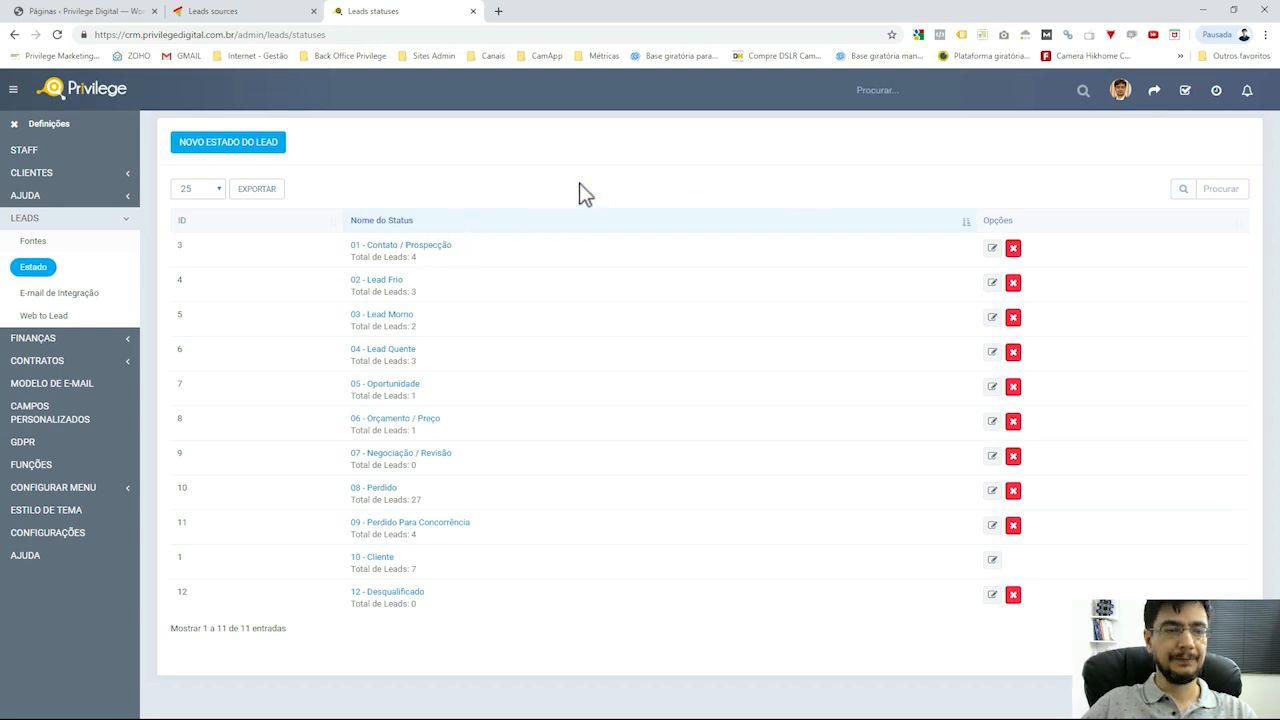
click(975, 197)
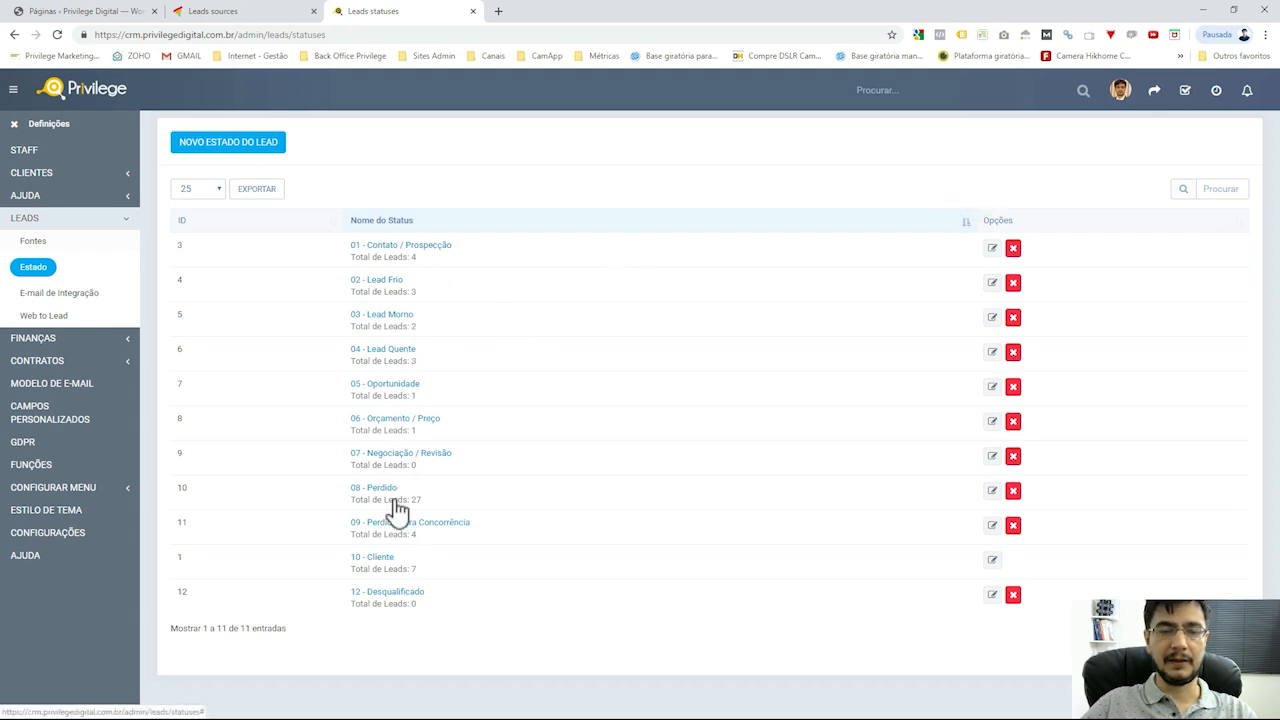
click(522, 192)
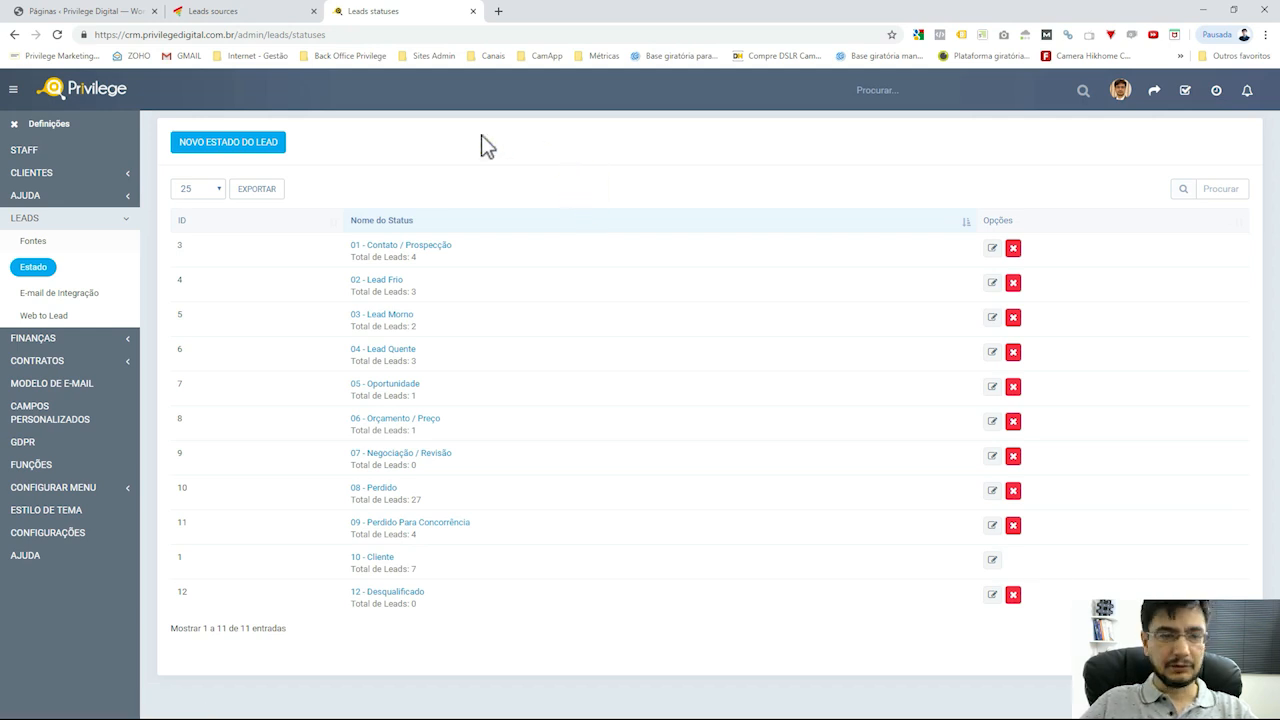
click(91, 299)
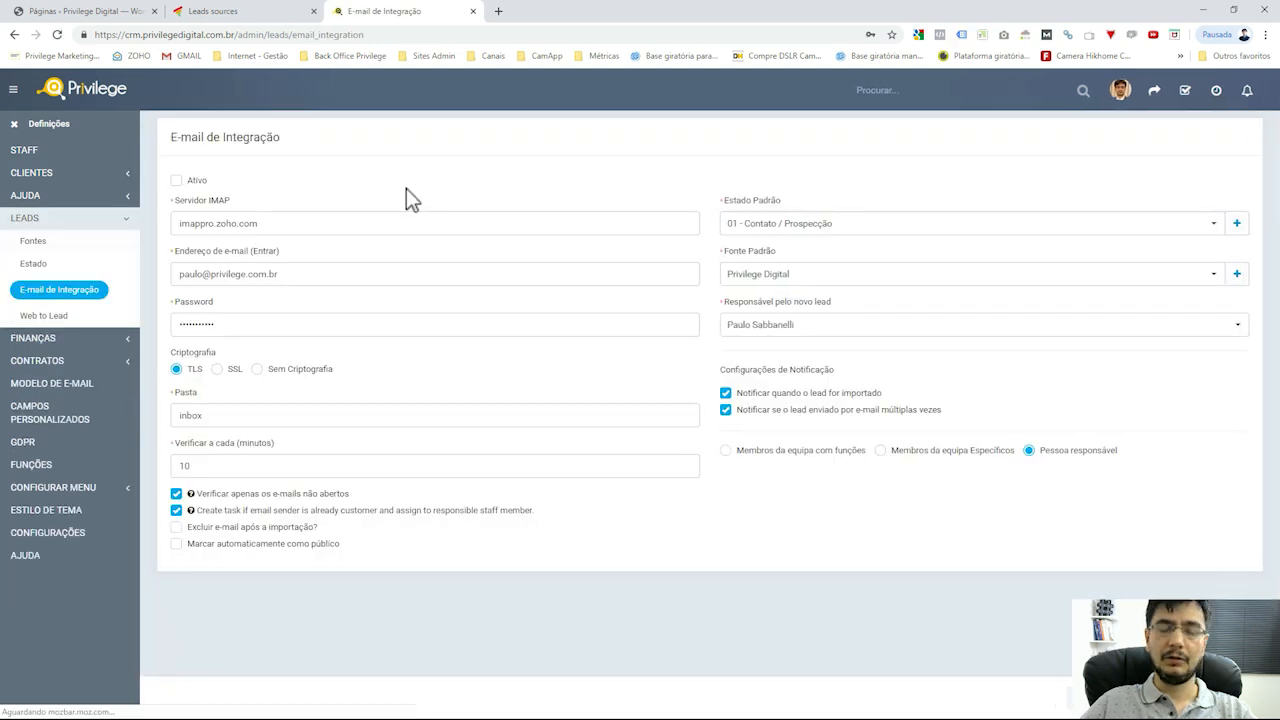
click(677, 220)
double_click(219, 201)
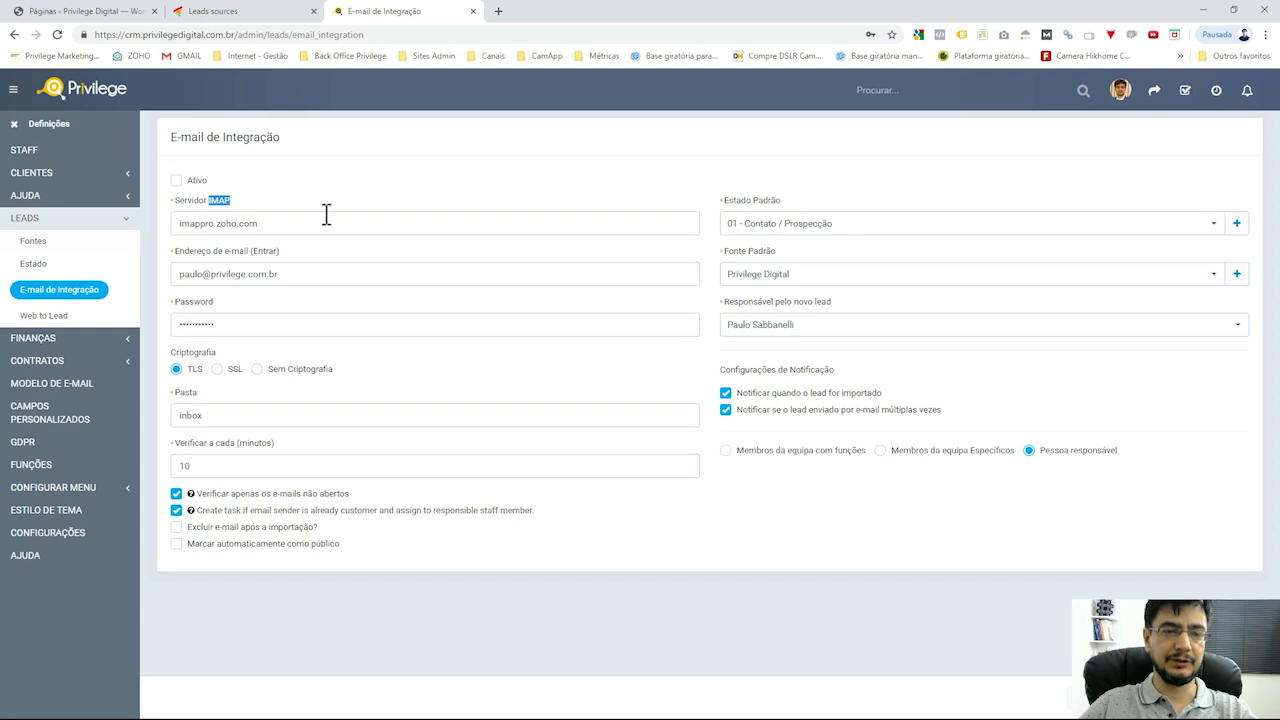
drag(350, 274, 179, 272)
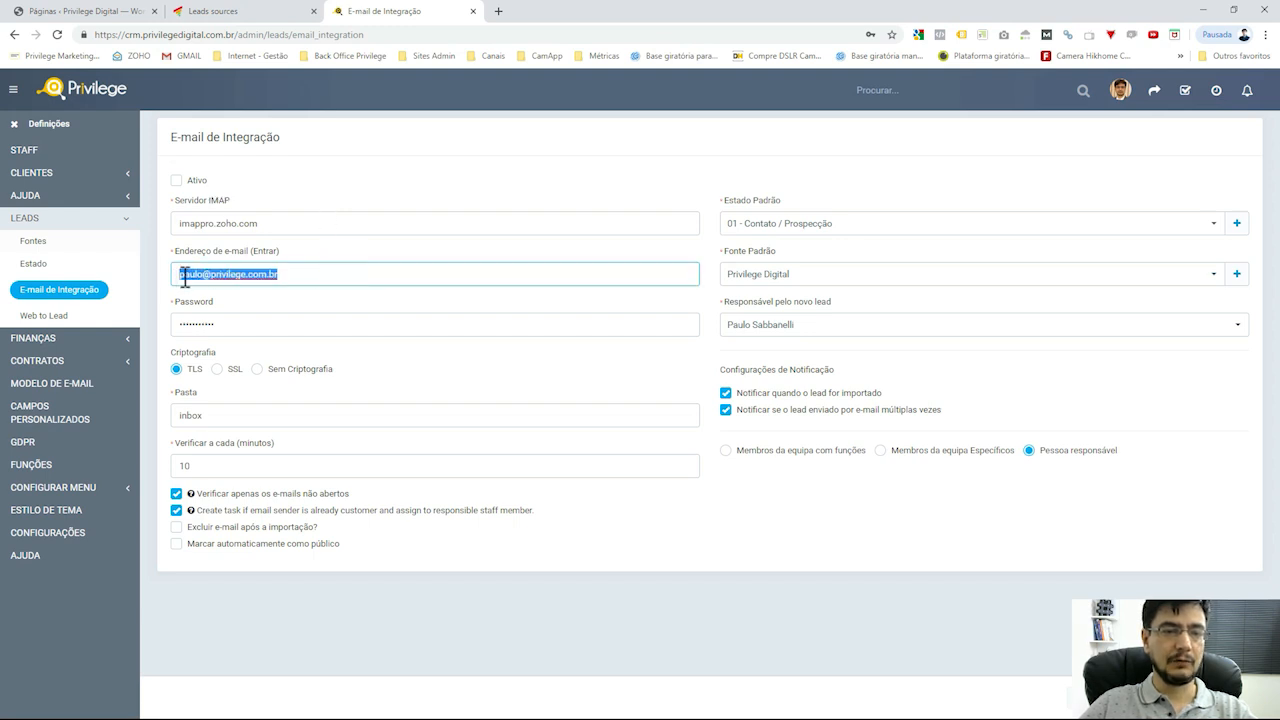
double_click(309, 272)
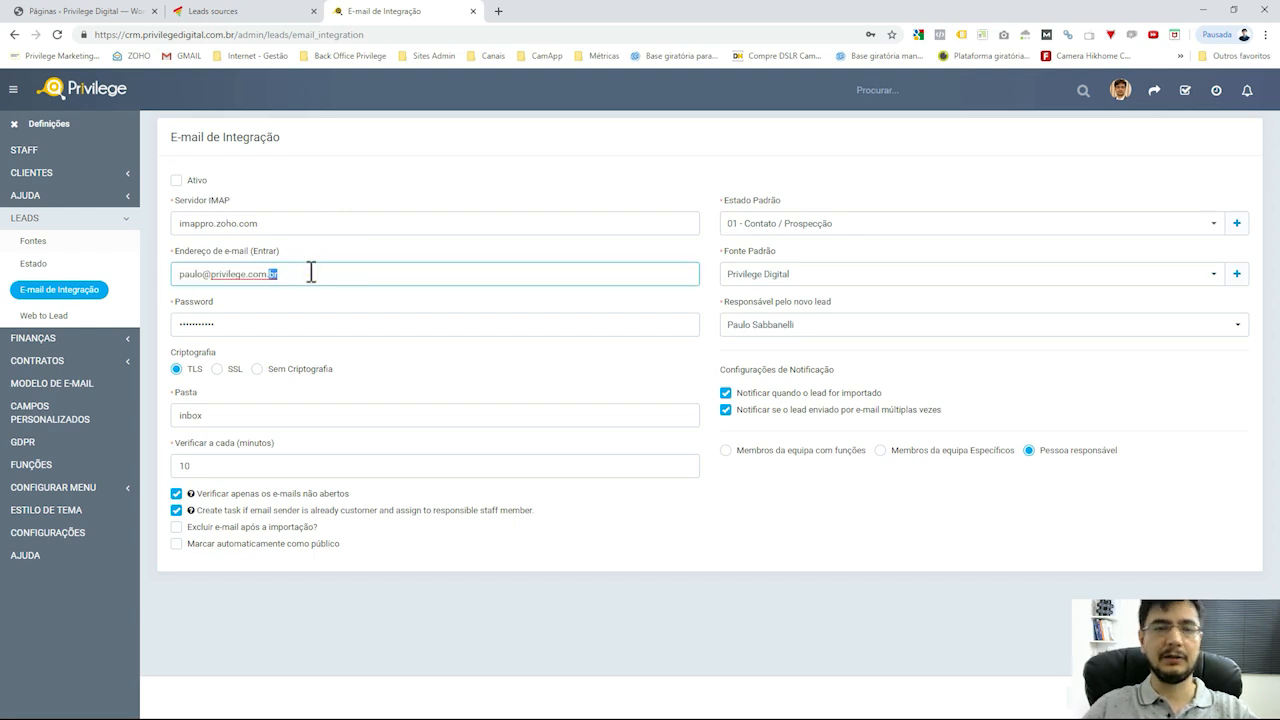
click(311, 272)
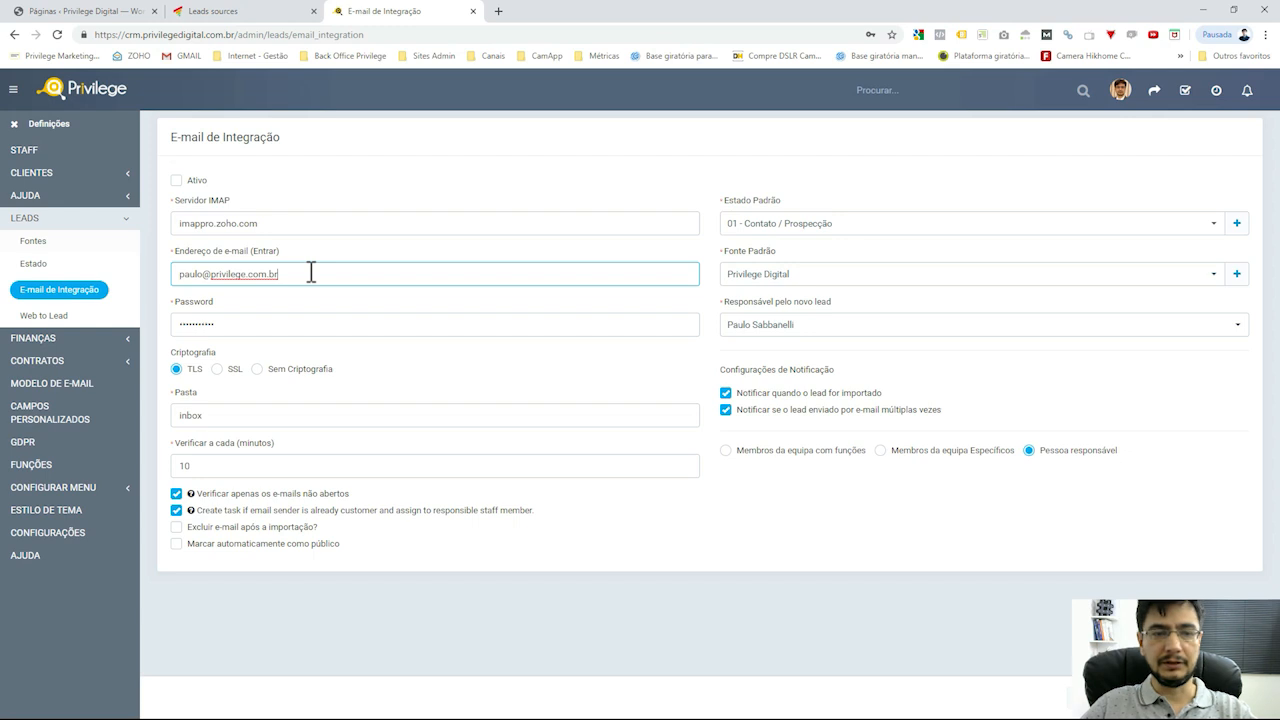
drag(304, 223, 180, 223)
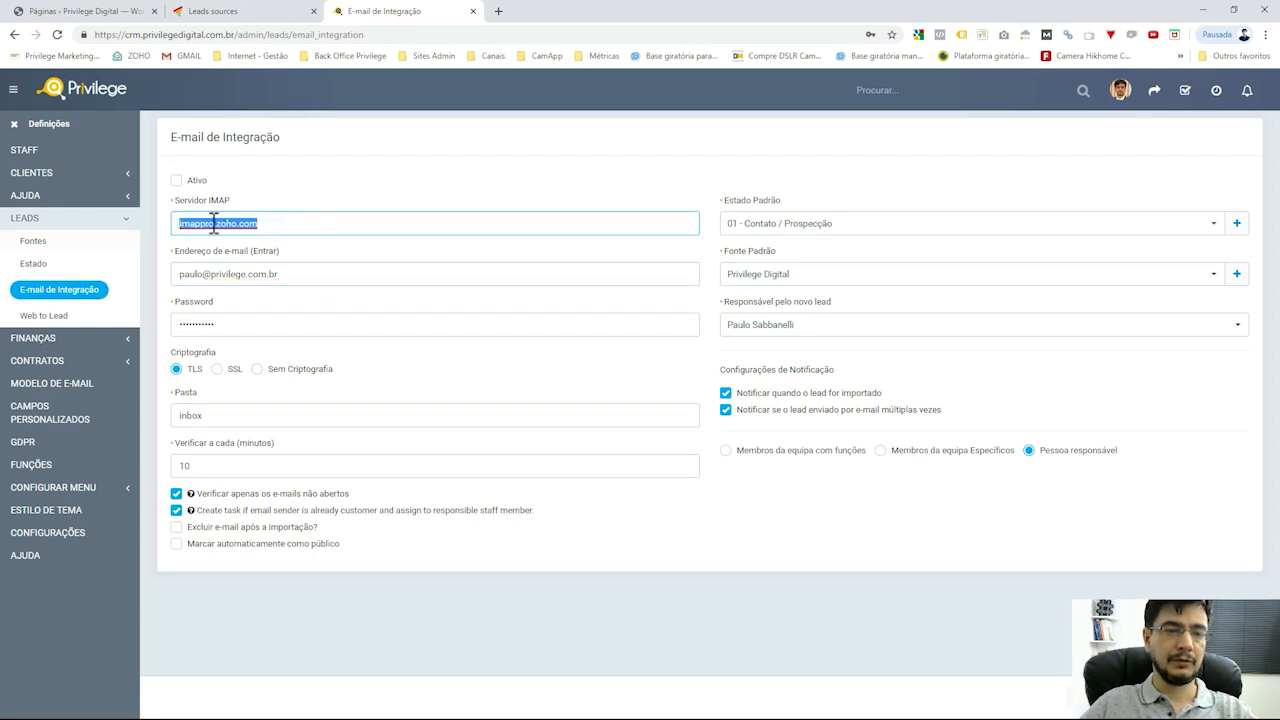
click(289, 224)
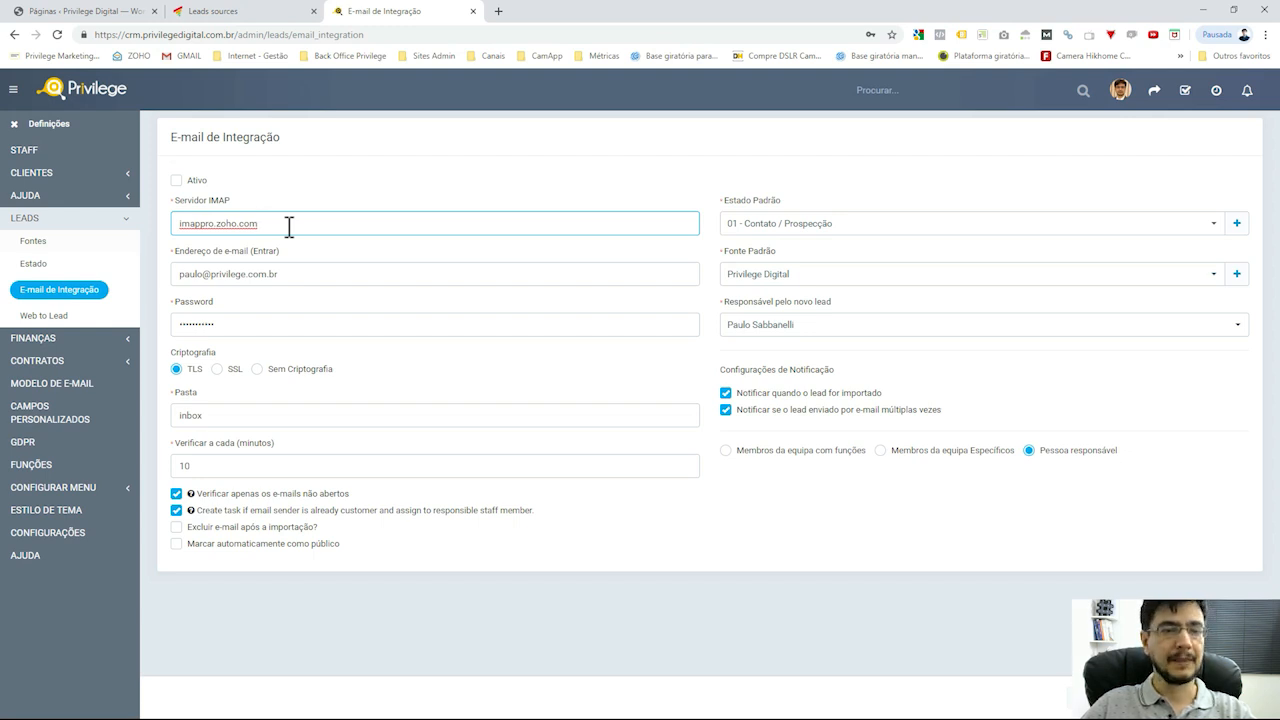
drag(289, 224, 185, 225)
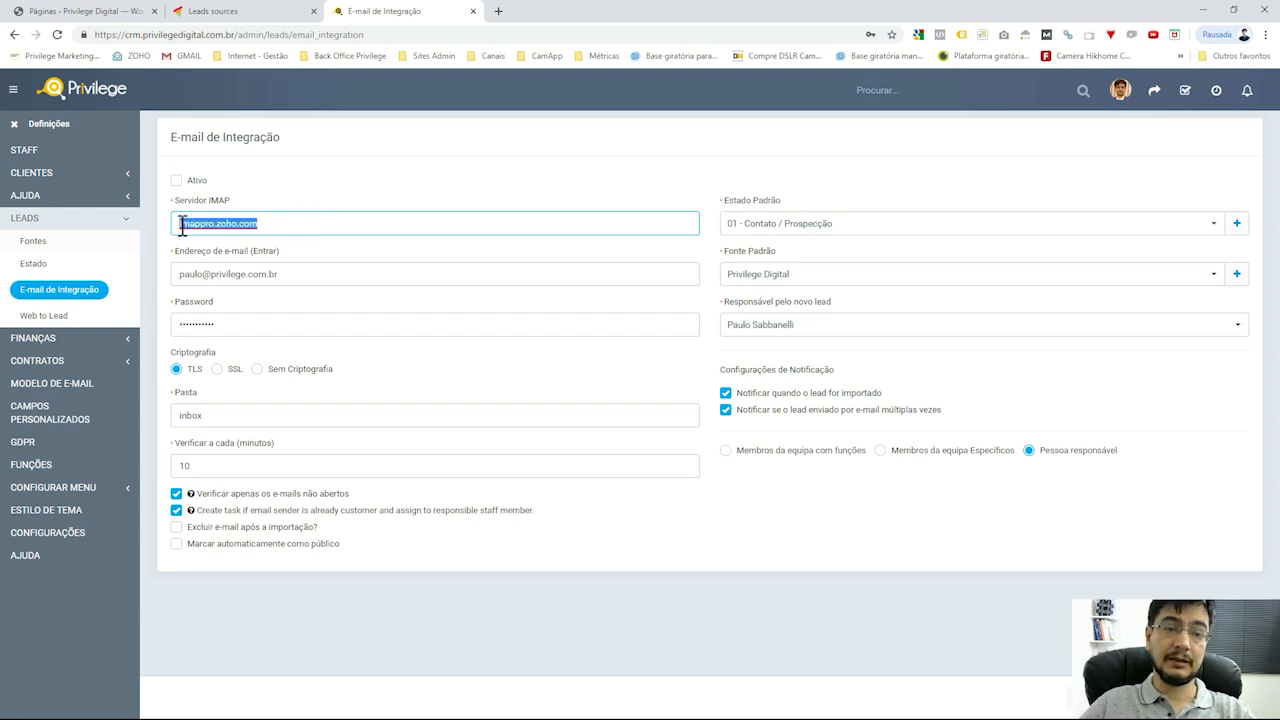
click(301, 225)
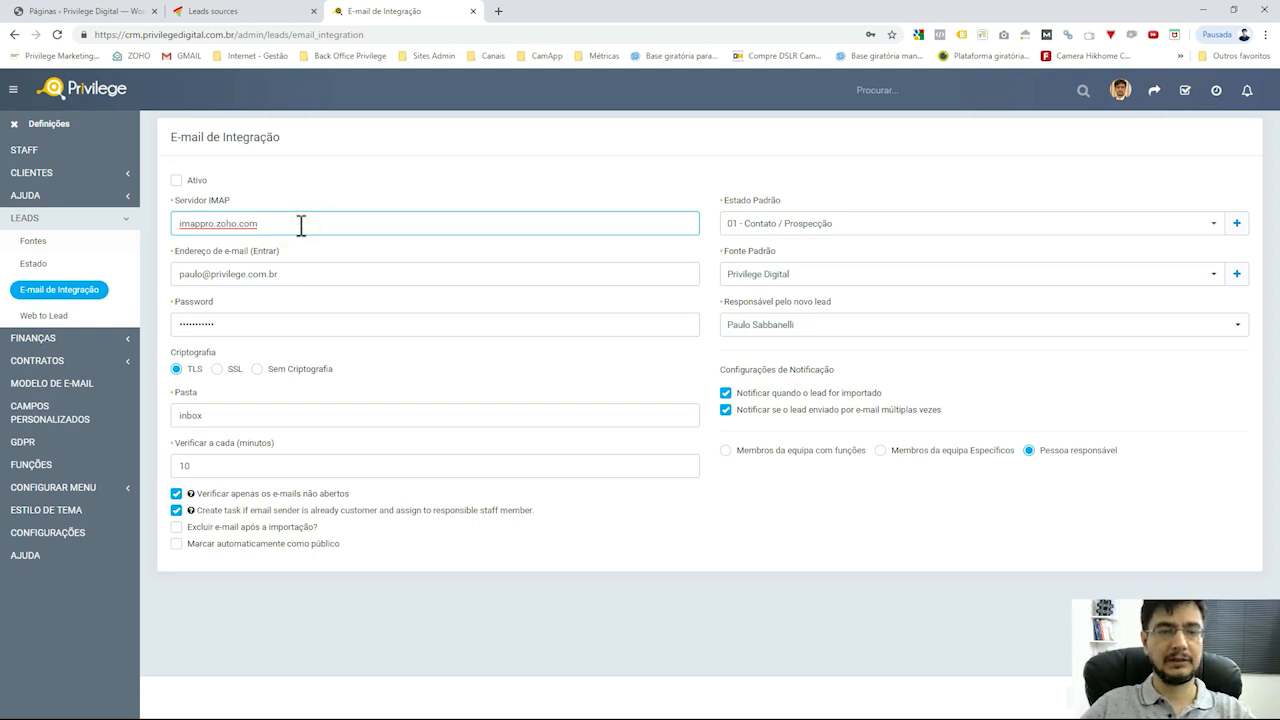
drag(289, 223, 180, 224)
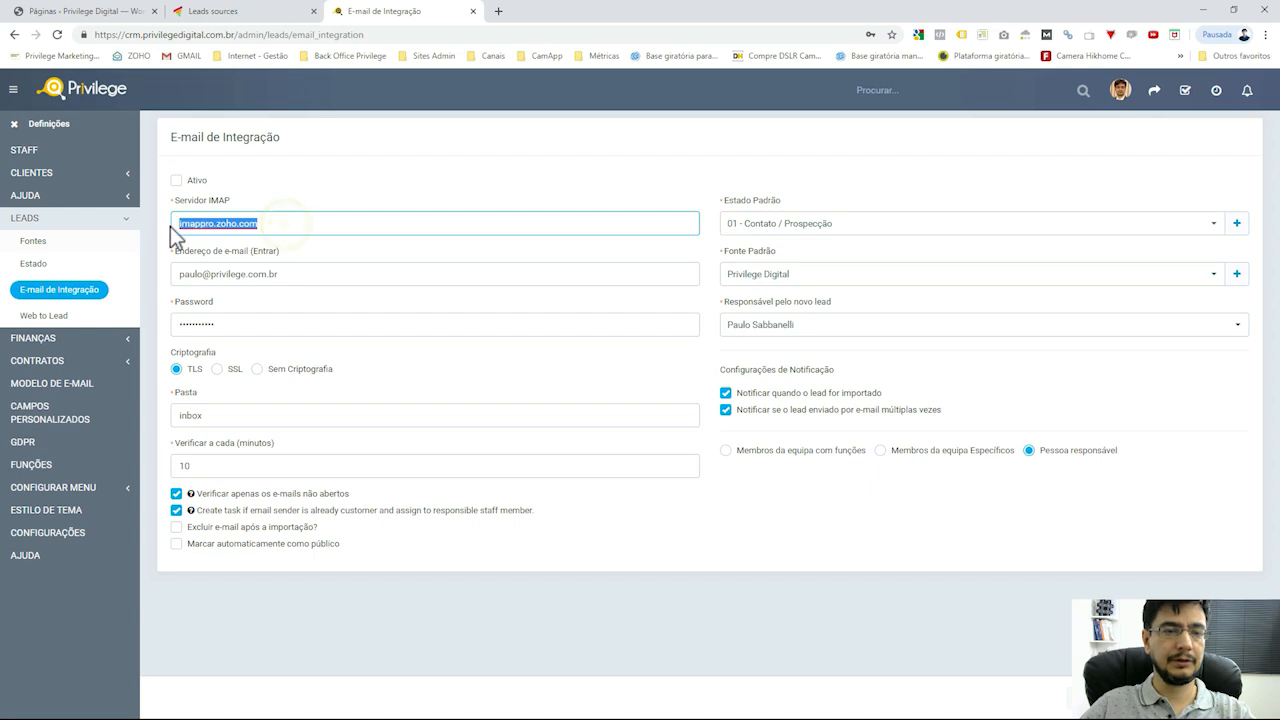
double_click(297, 224)
click(298, 224)
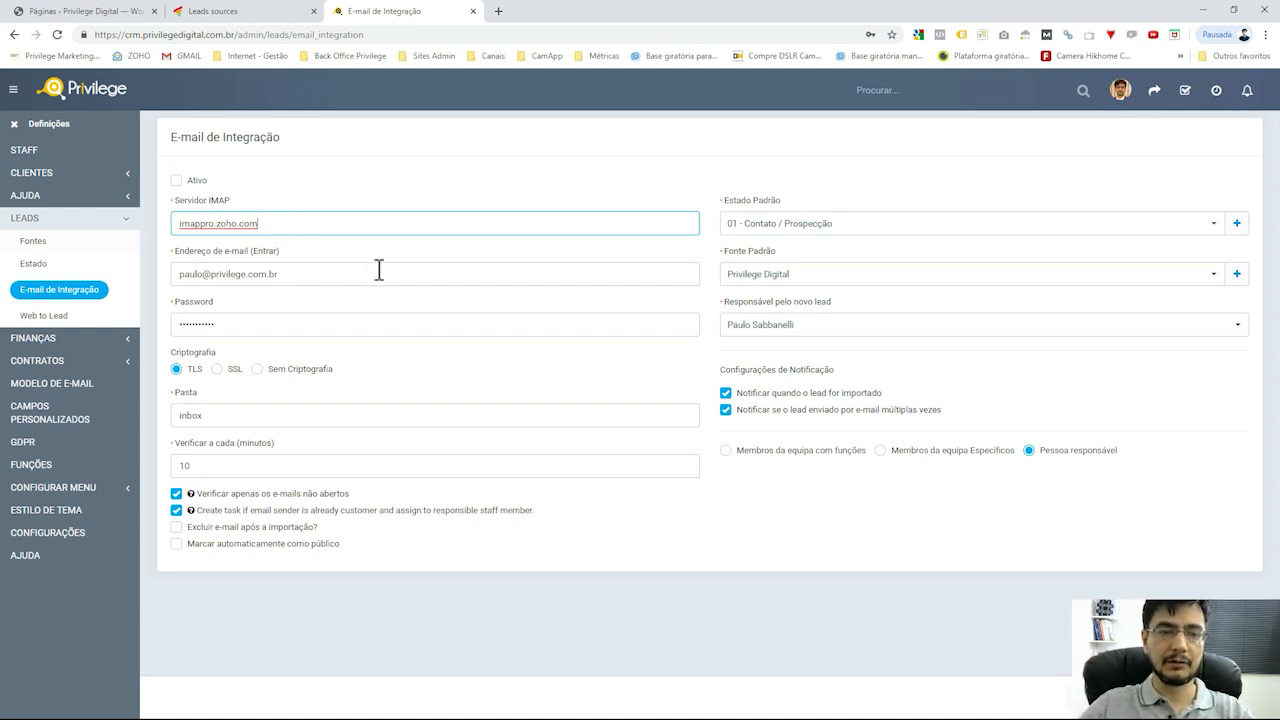
drag(305, 222, 176, 222)
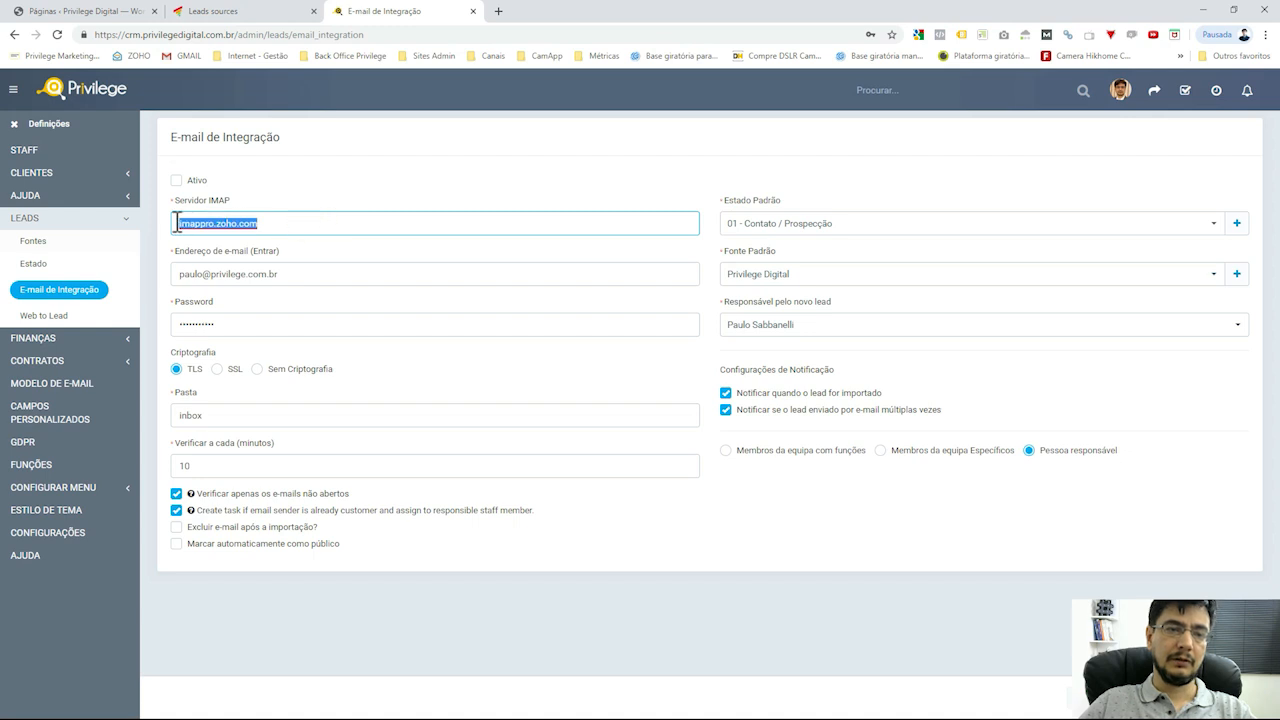
click(300, 223)
triple_click(334, 273)
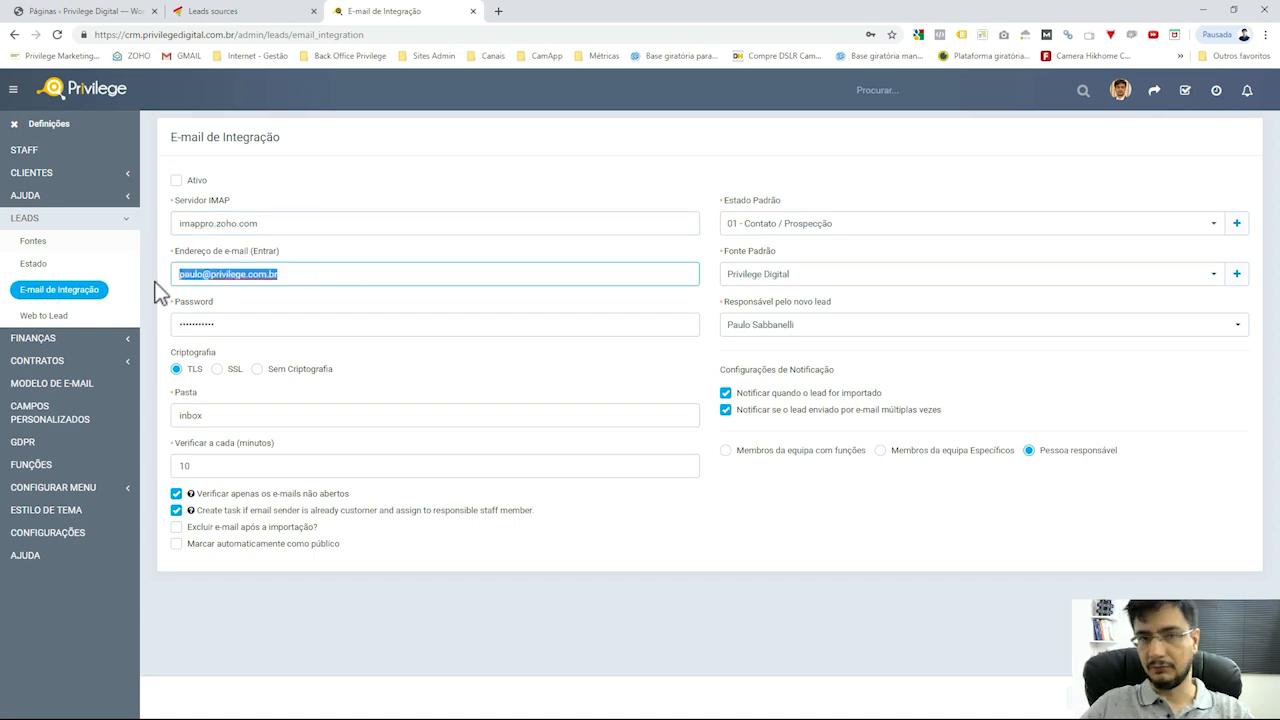
drag(263, 323, 176, 323)
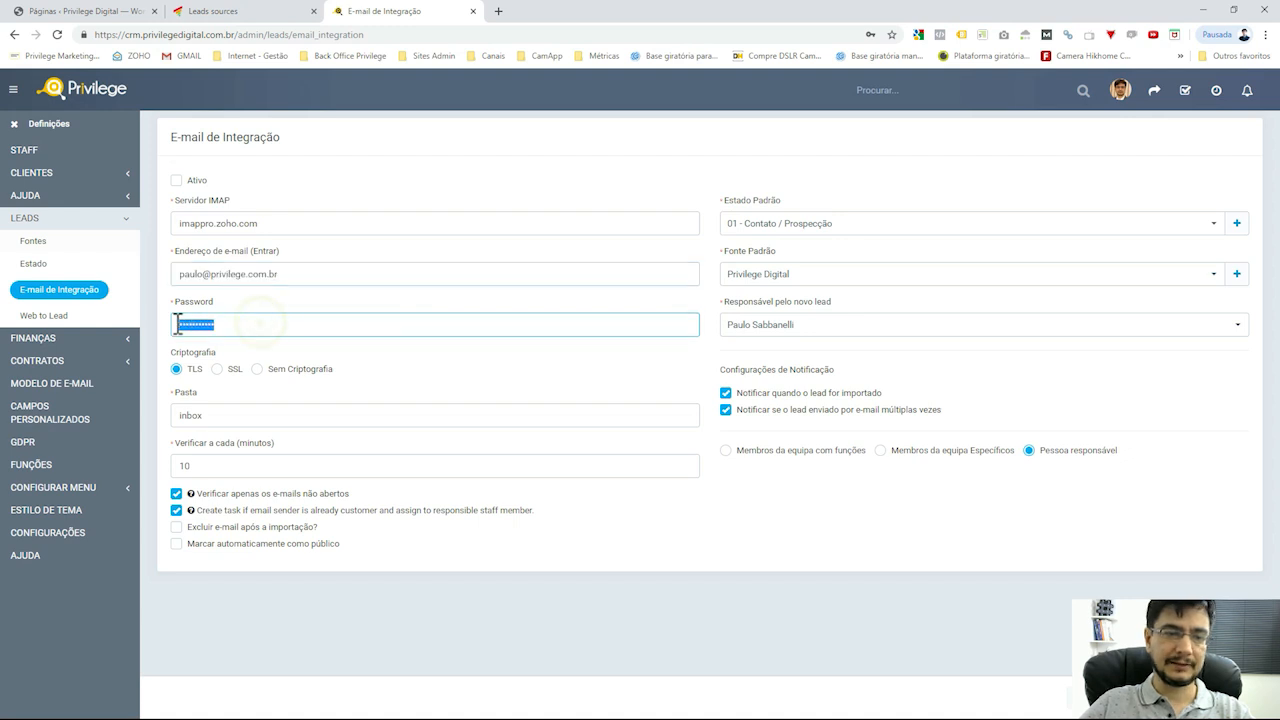
click(264, 420)
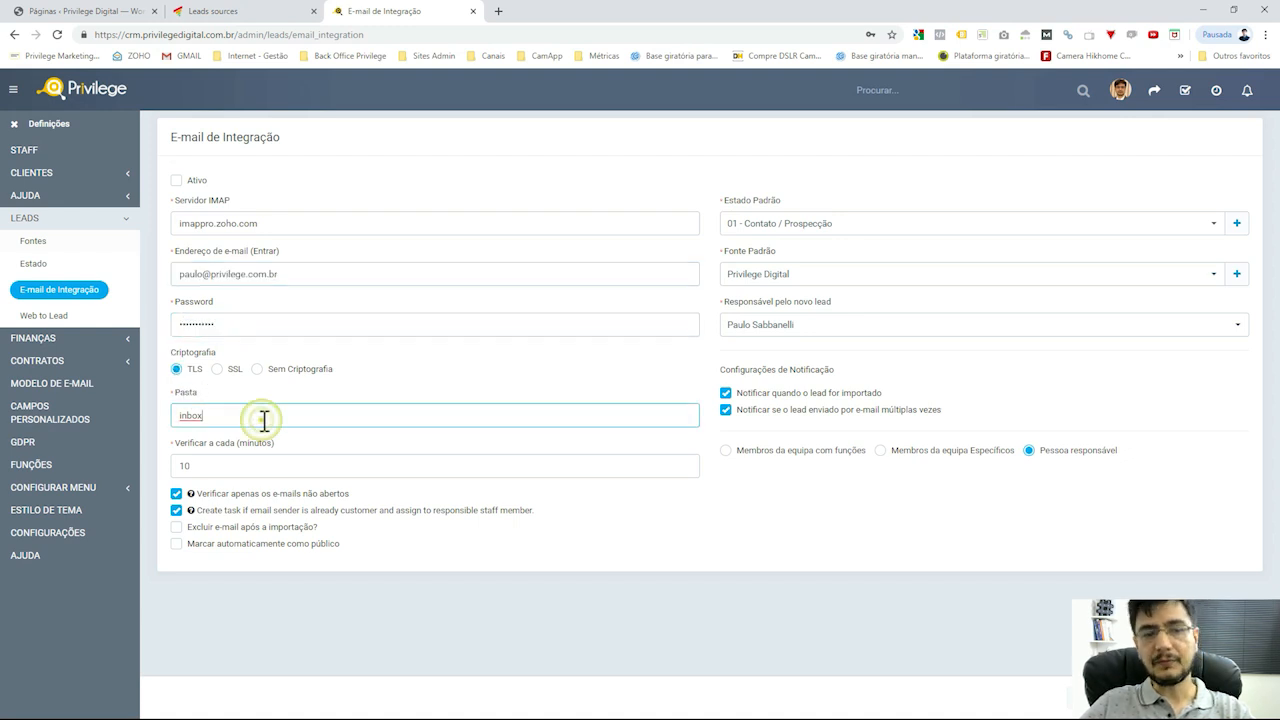
click(236, 467)
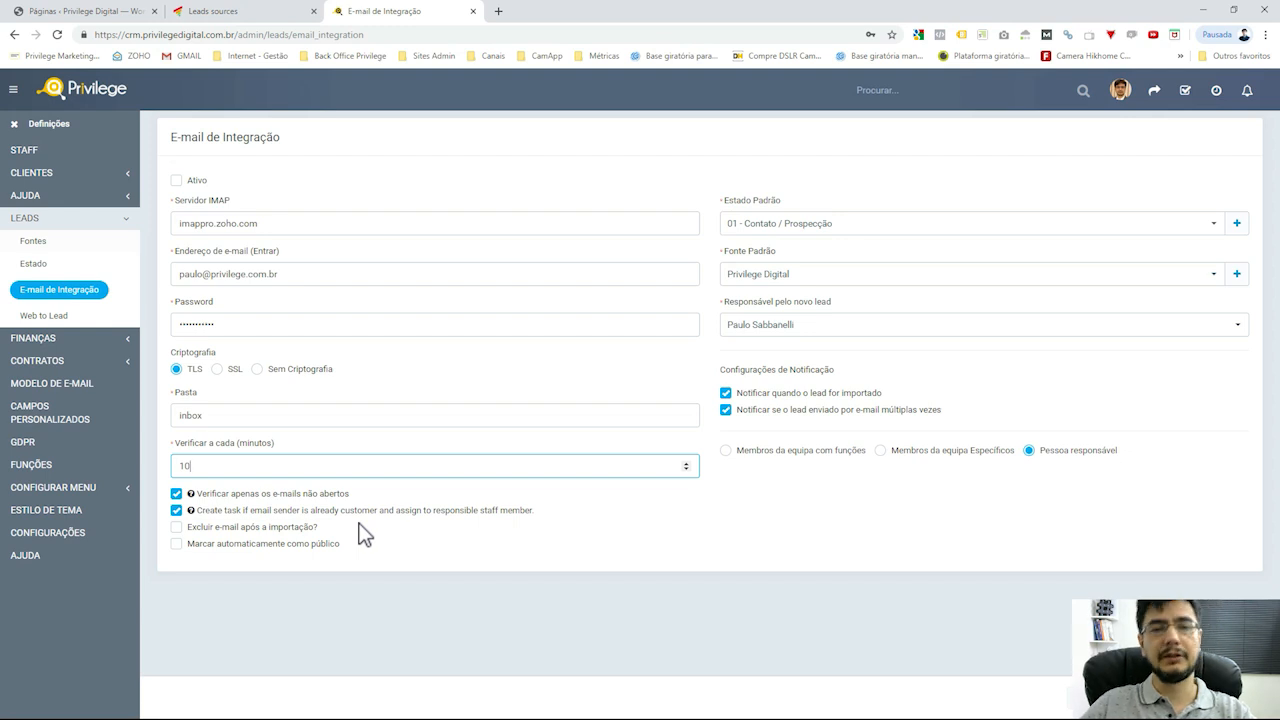
click(536, 183)
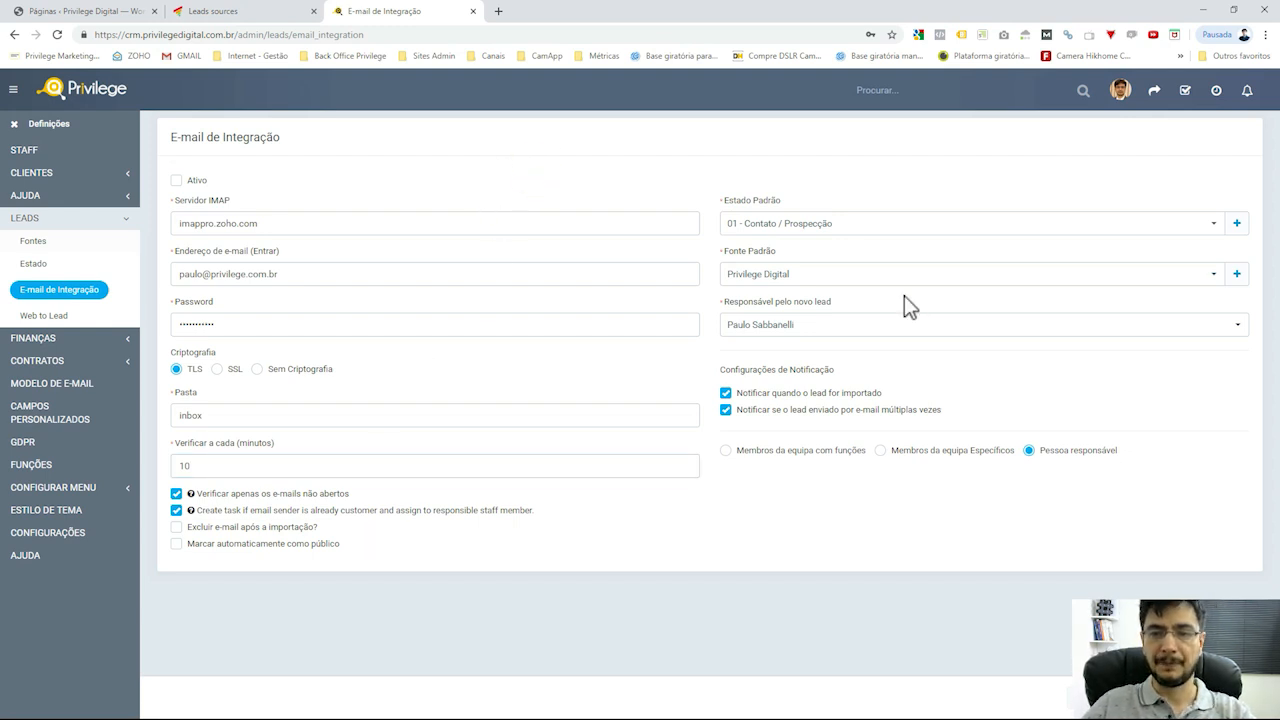
Set Estado Padrão to 02 - Lead Frio, keeping Privilege Digital as source and the responsible unchanged
click(916, 225)
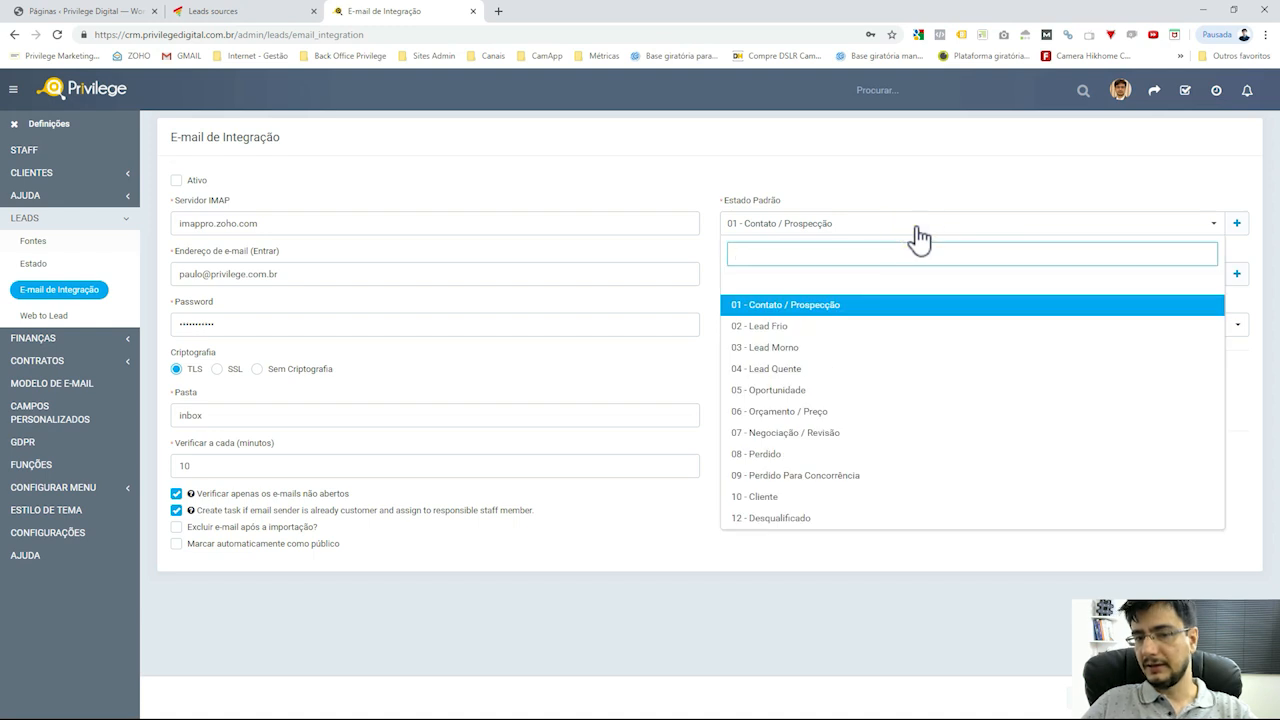
click(808, 330)
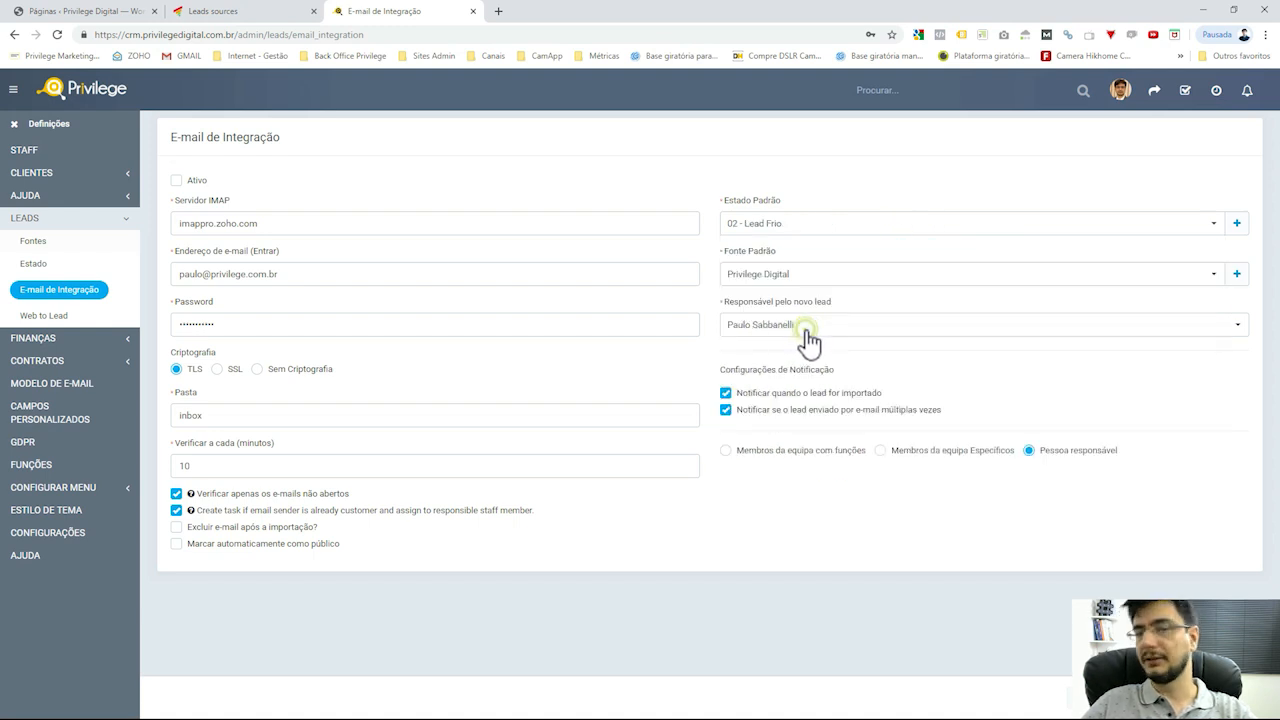
click(855, 274)
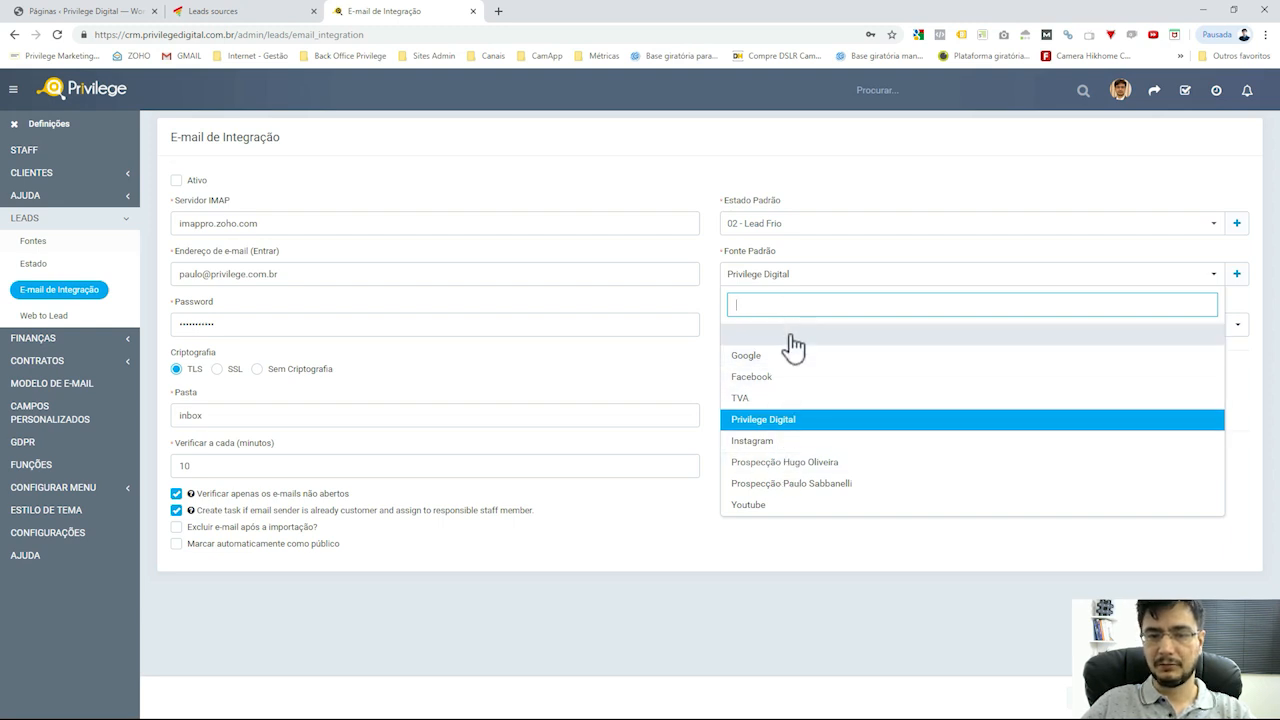
click(805, 424)
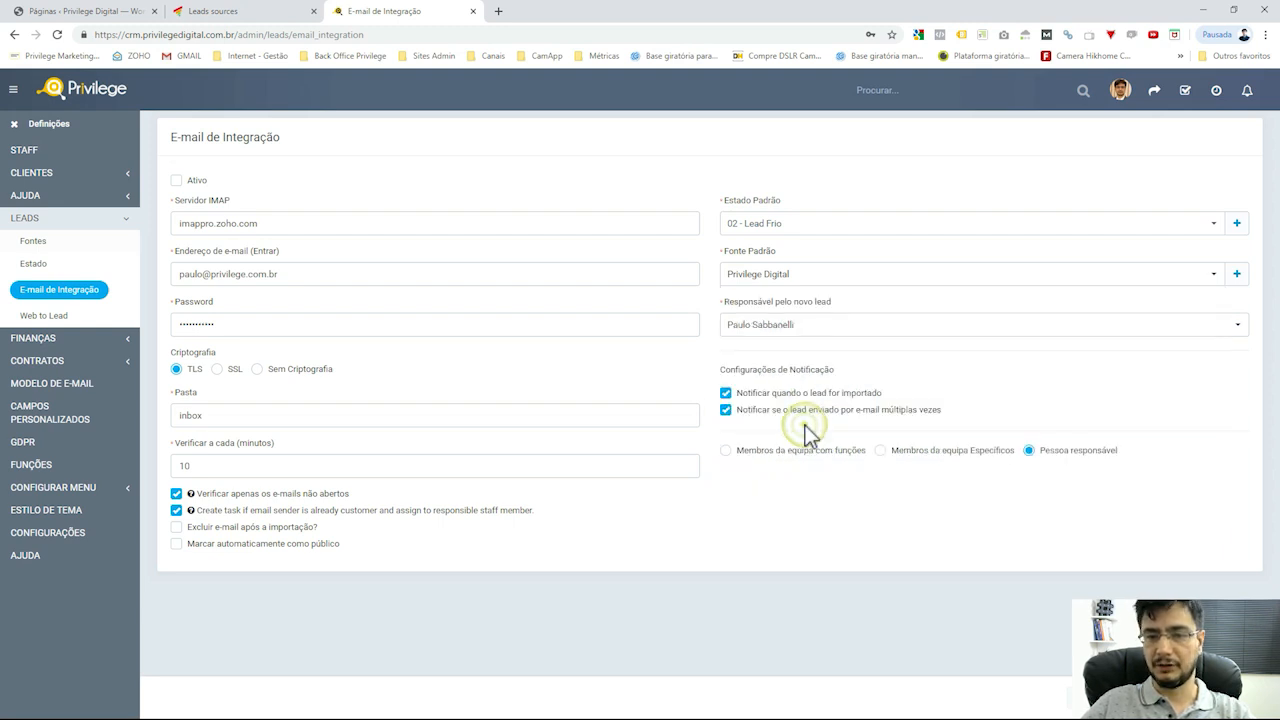
click(836, 279)
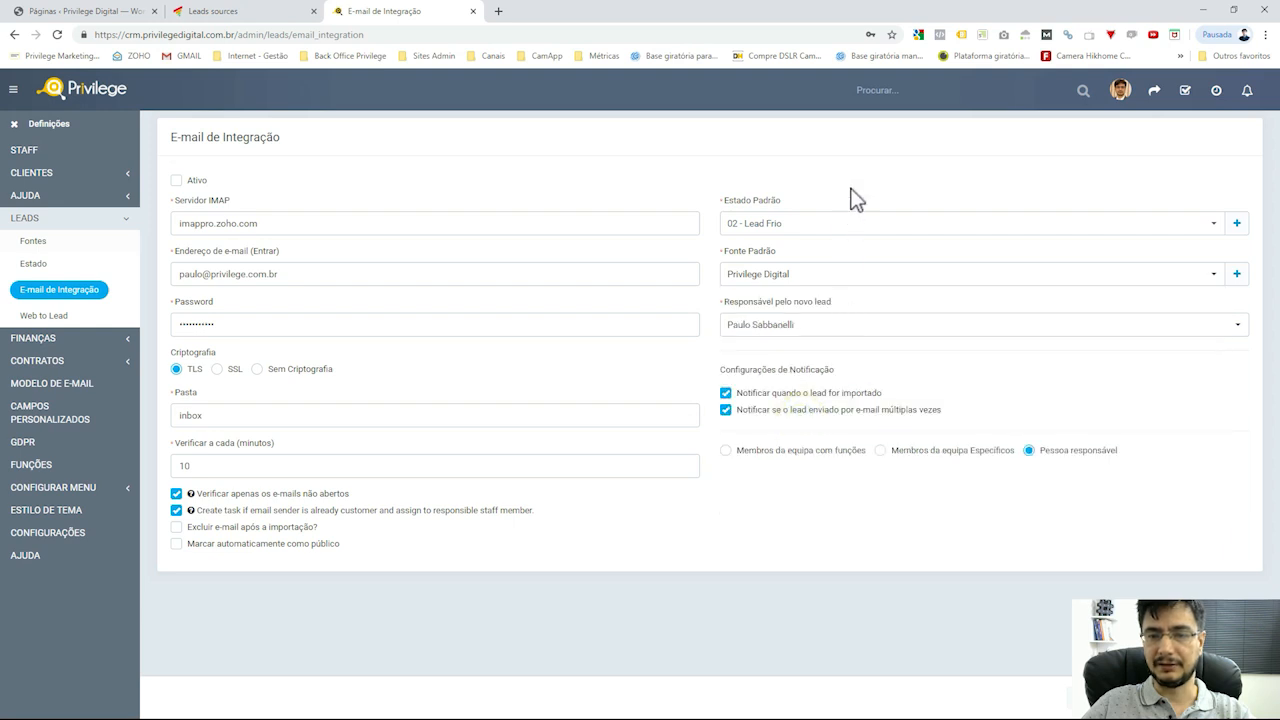
click(858, 334)
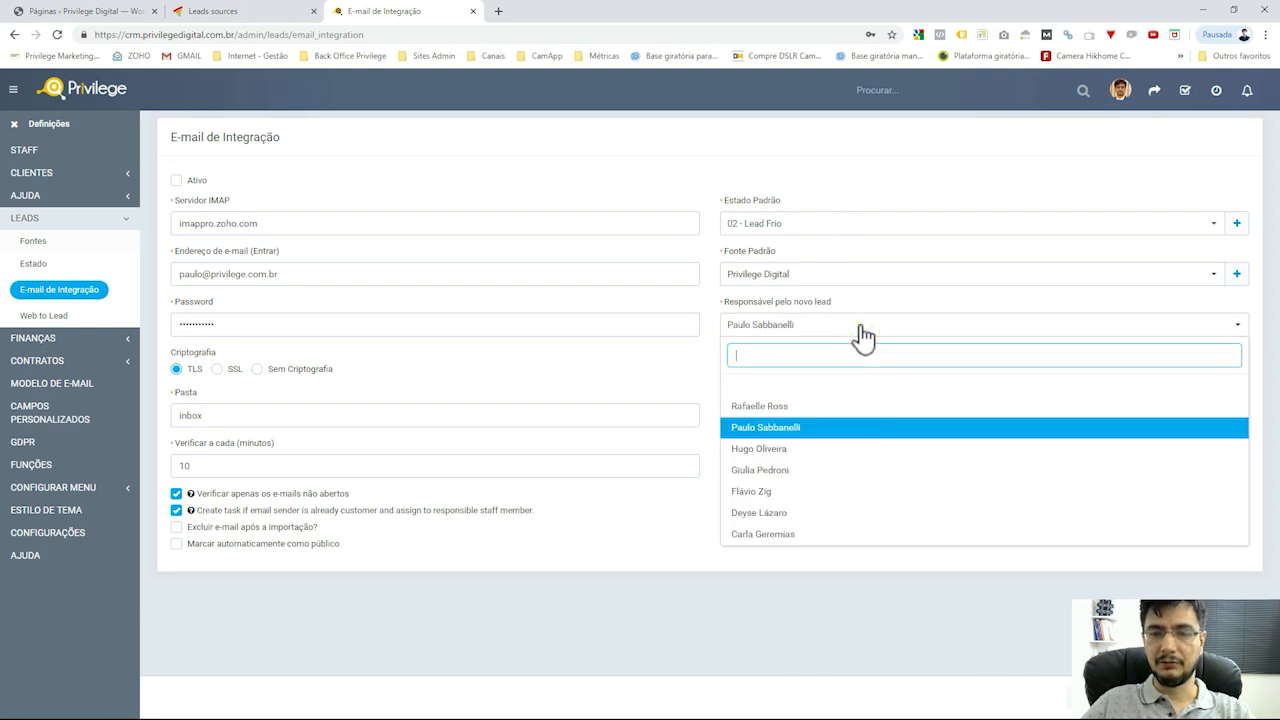
click(846, 180)
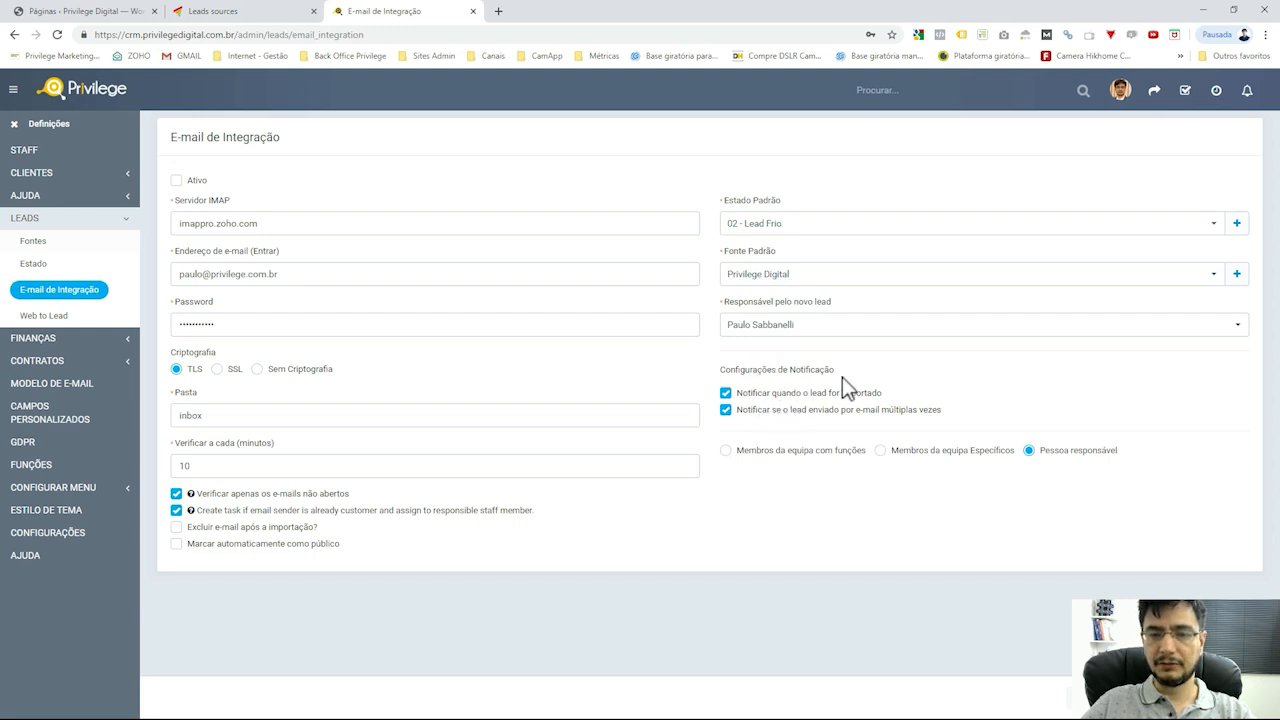
Keep notifications going to the lead's responsible person and save the integration settings
click(801, 452)
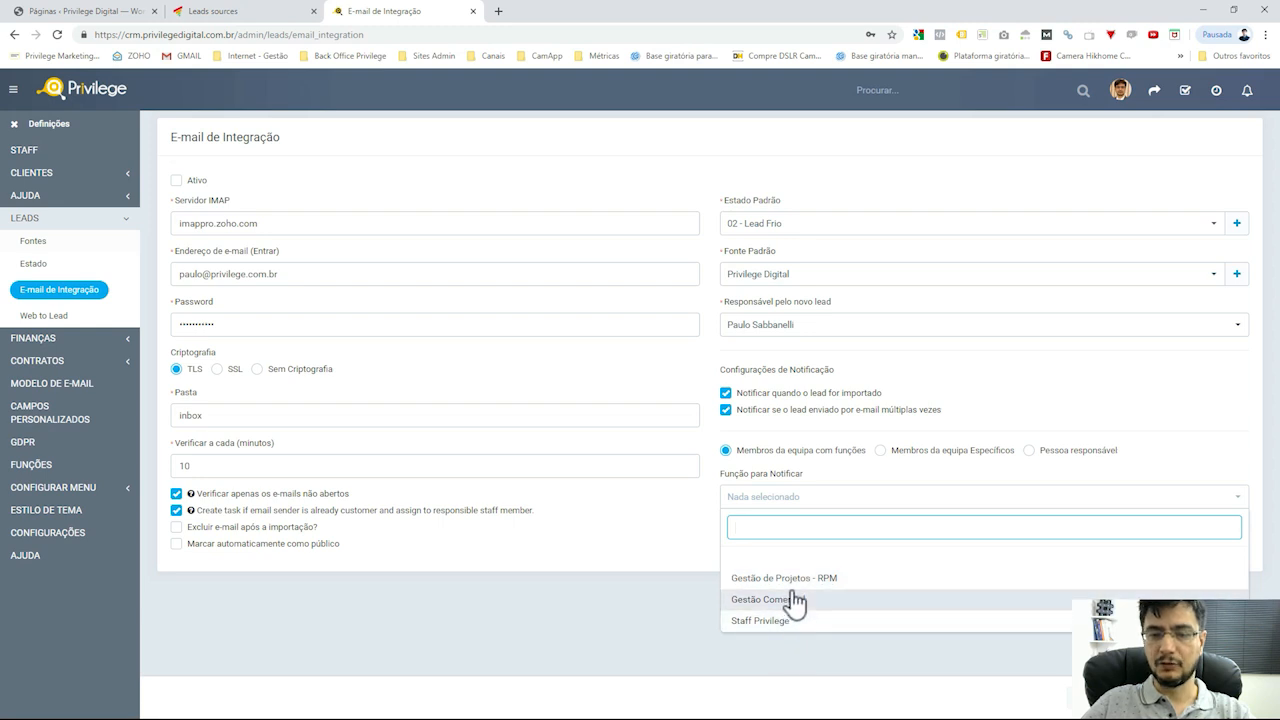
click(804, 645)
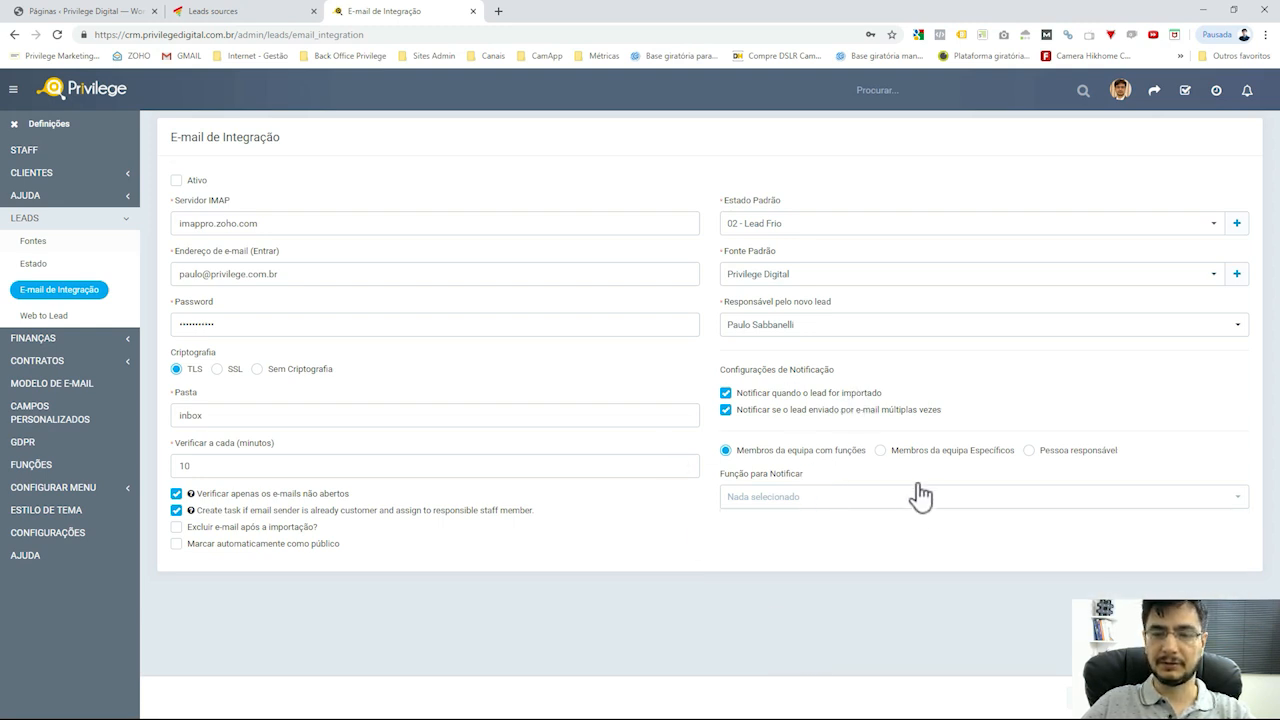
click(915, 451)
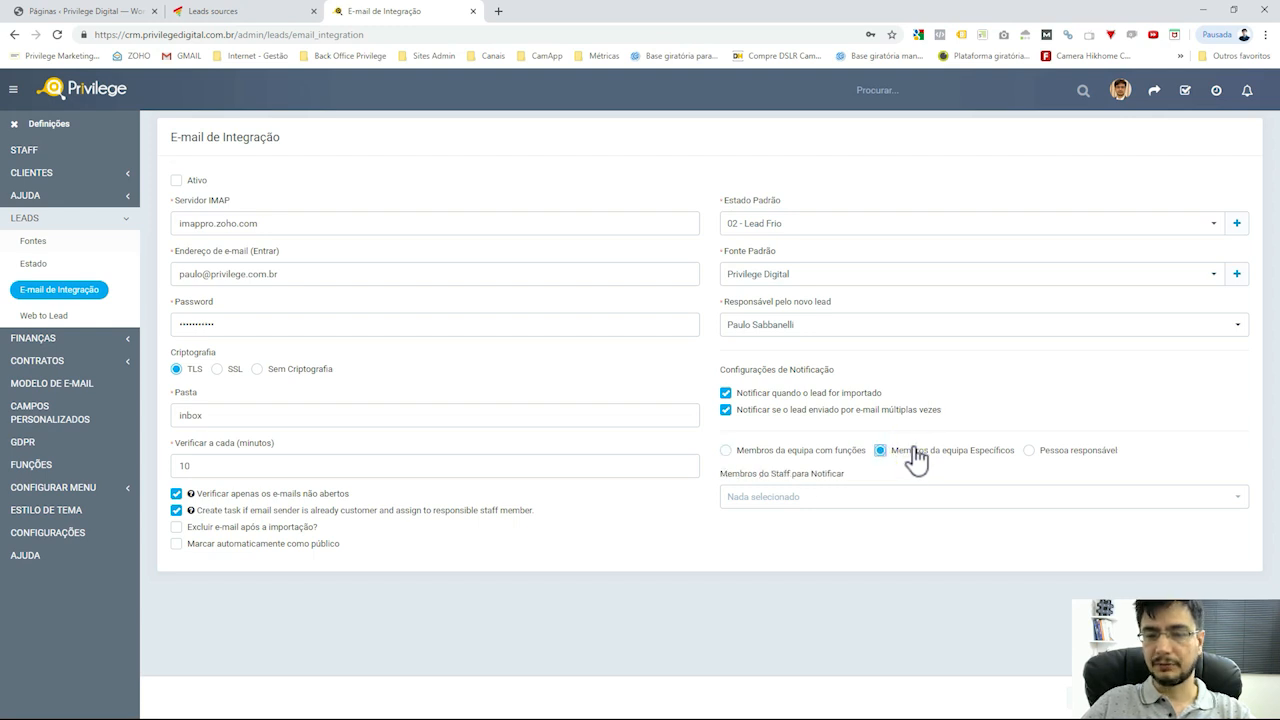
click(926, 497)
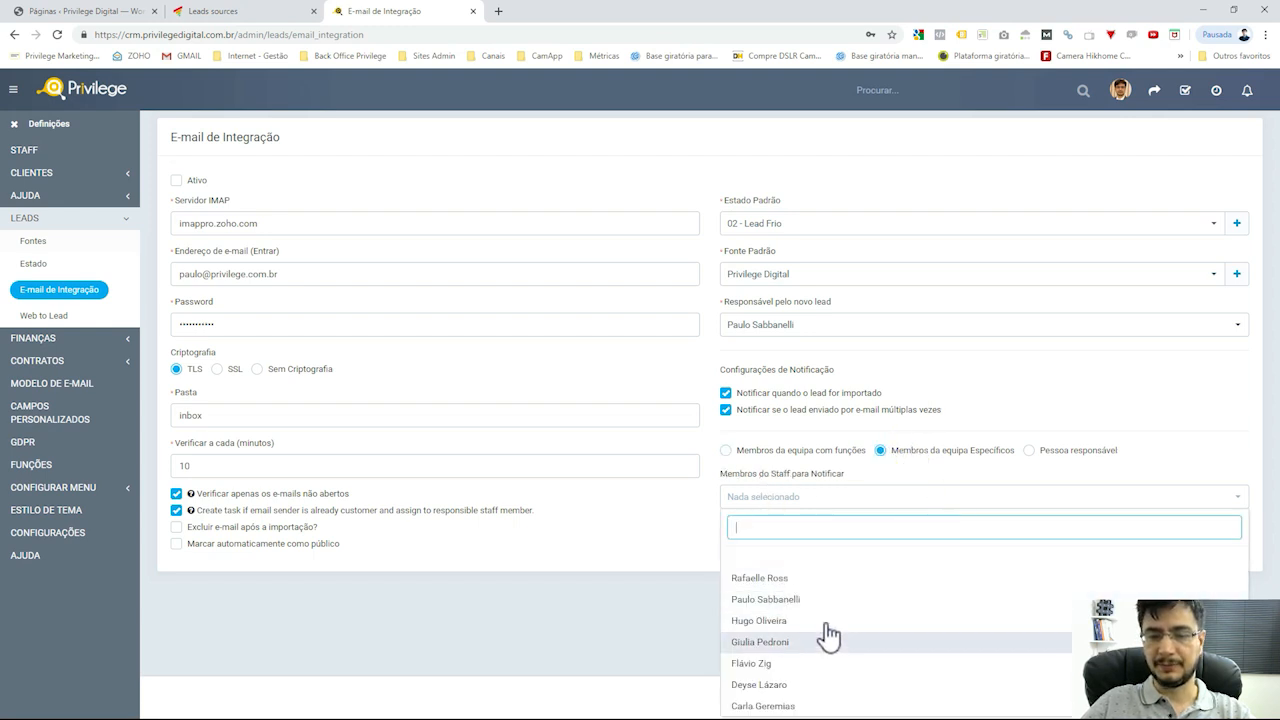
click(1092, 451)
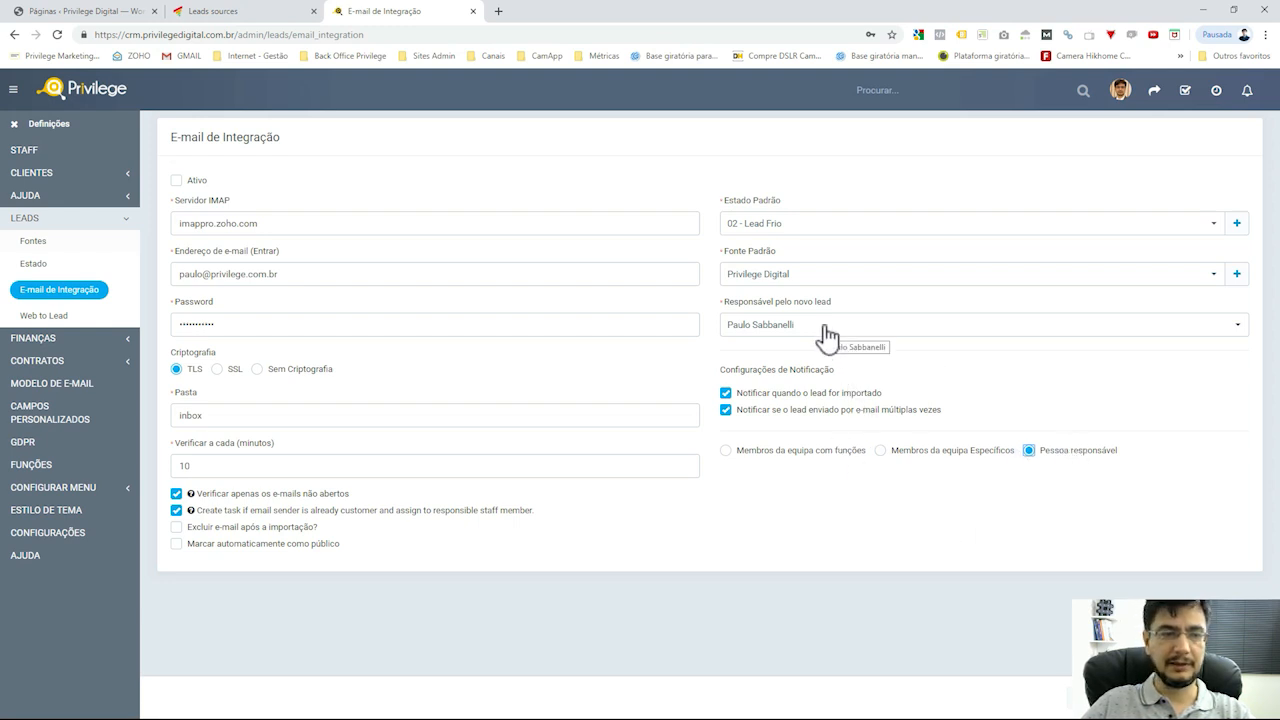
key(F5)
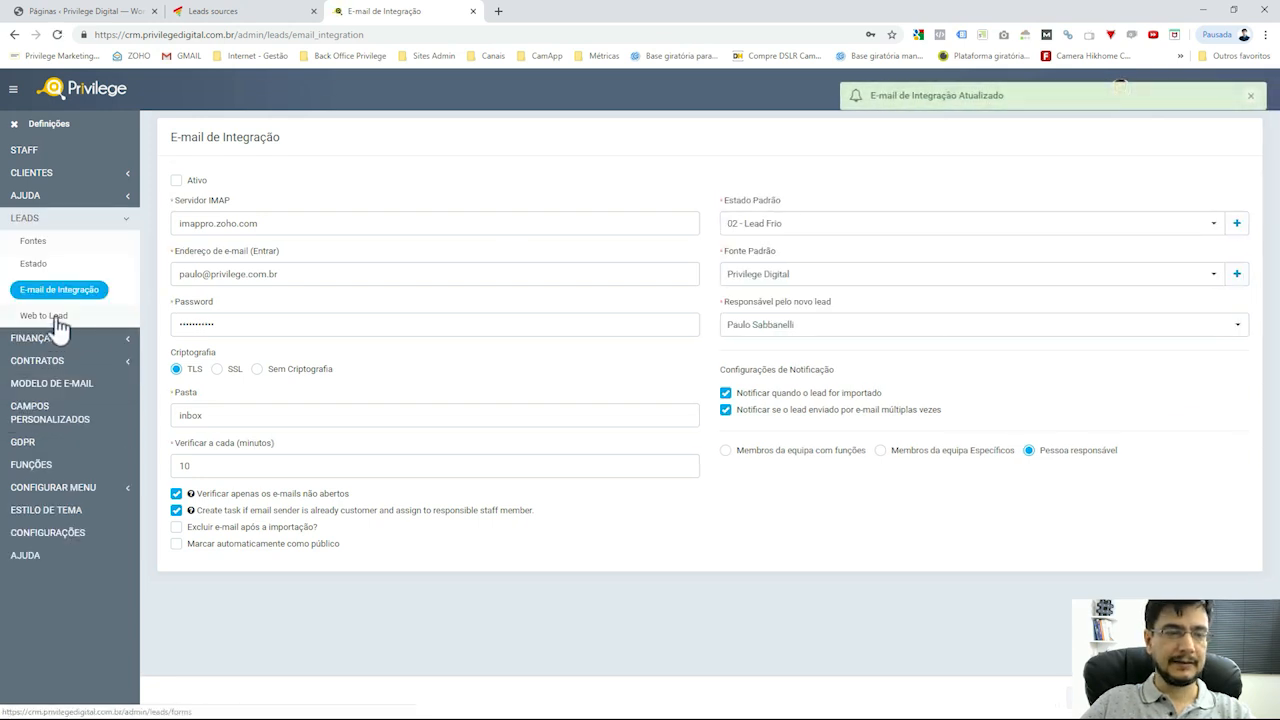
Leave the settings for Web to Lead and start a NOVO FORMULÁRIO, ready to enter its name
click(57, 325)
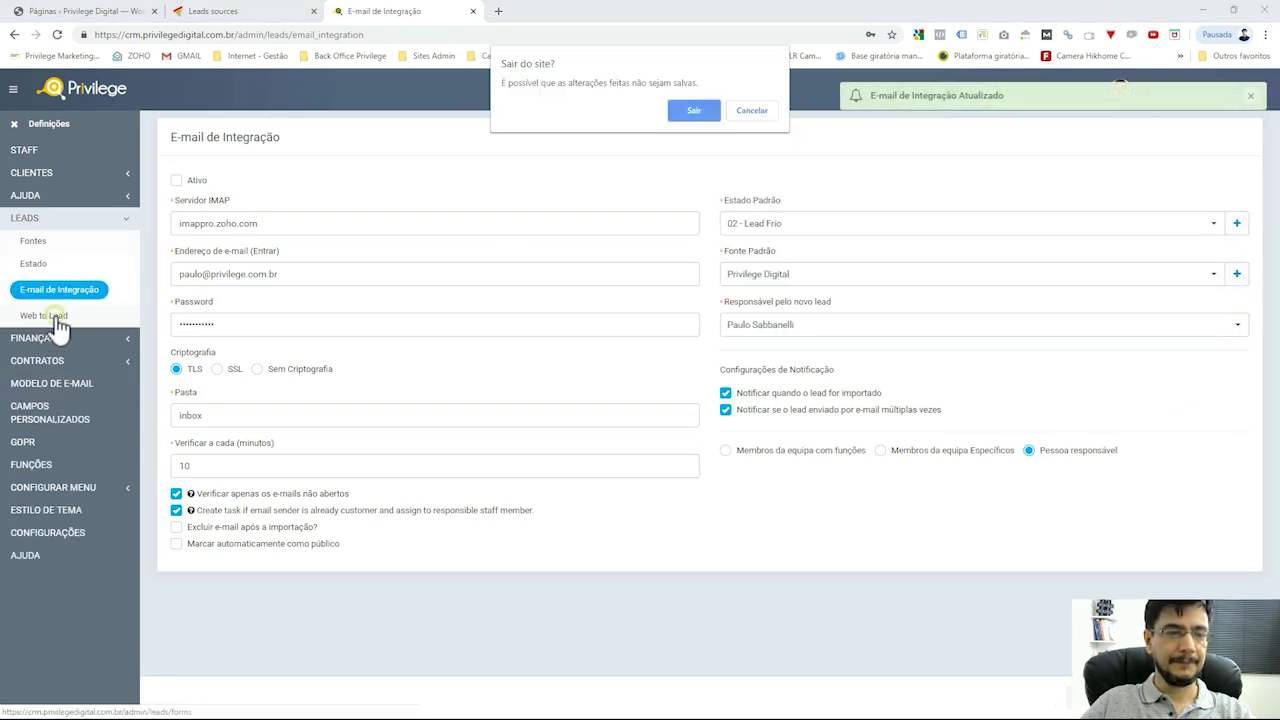
click(694, 111)
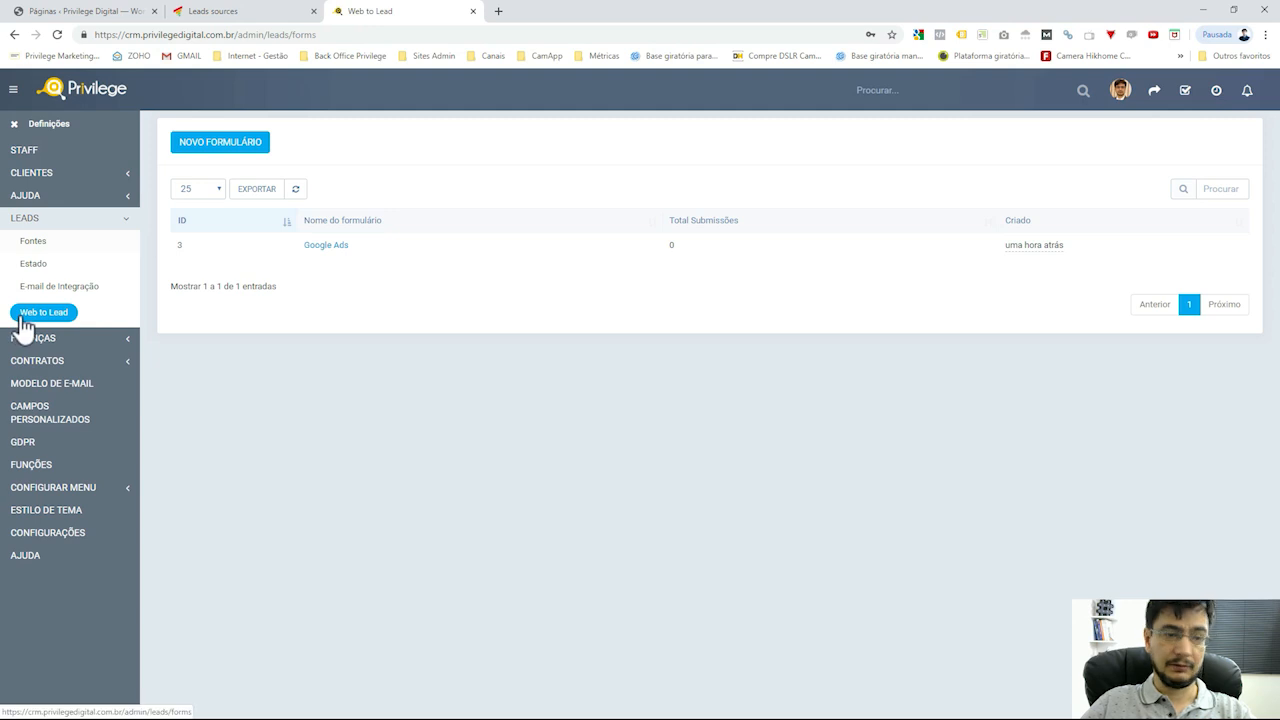
click(224, 146)
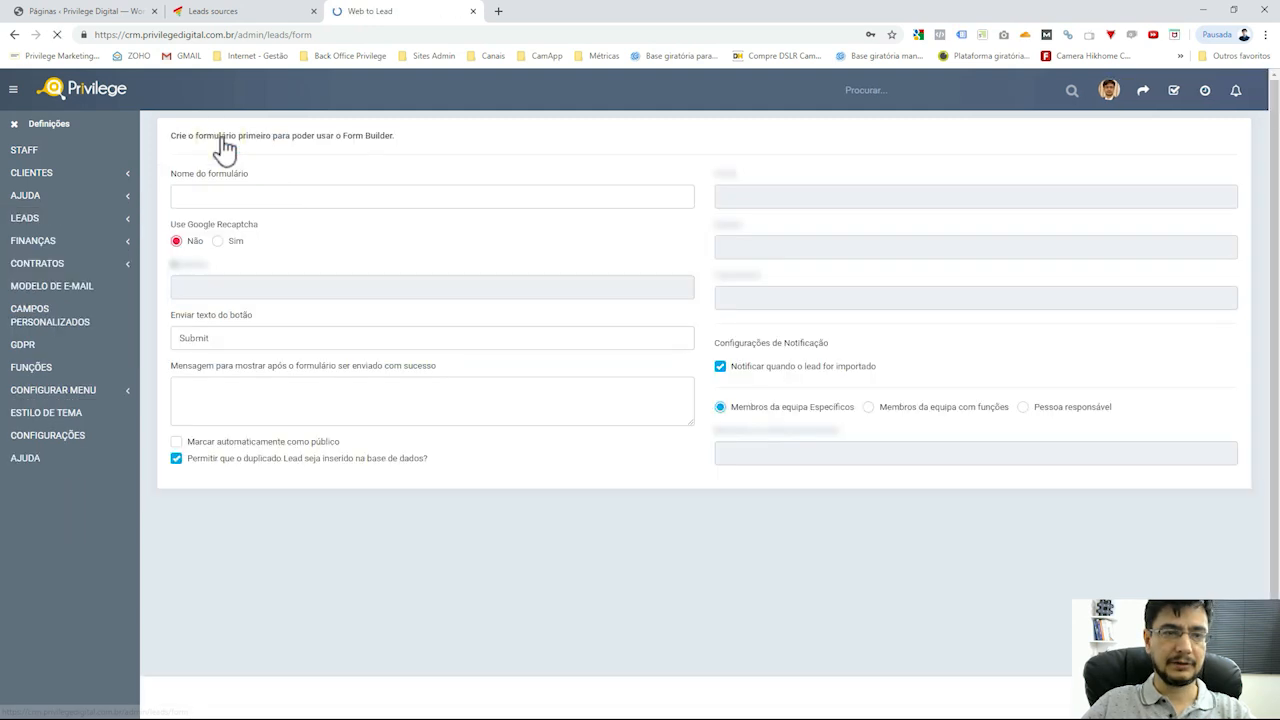
click(341, 199)
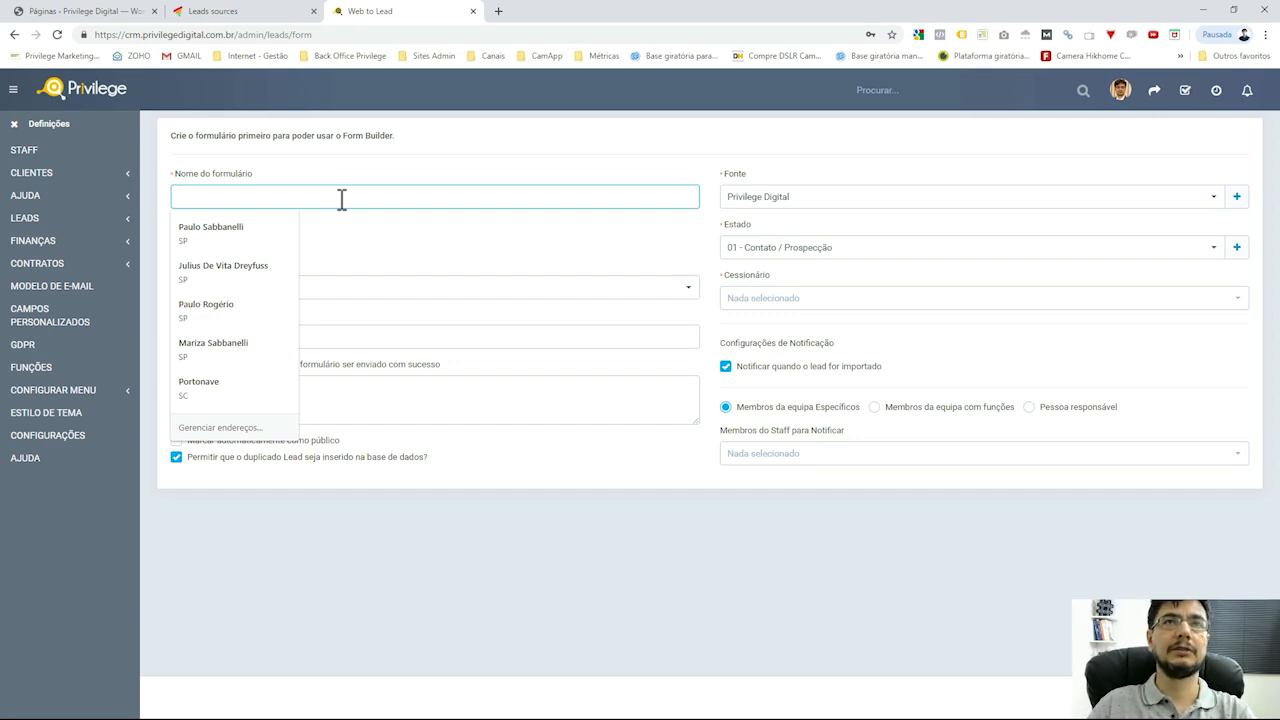
Name the form Google Ads and change the button text to 'Solicitar avaliação gratuita'
text(Google Ads)
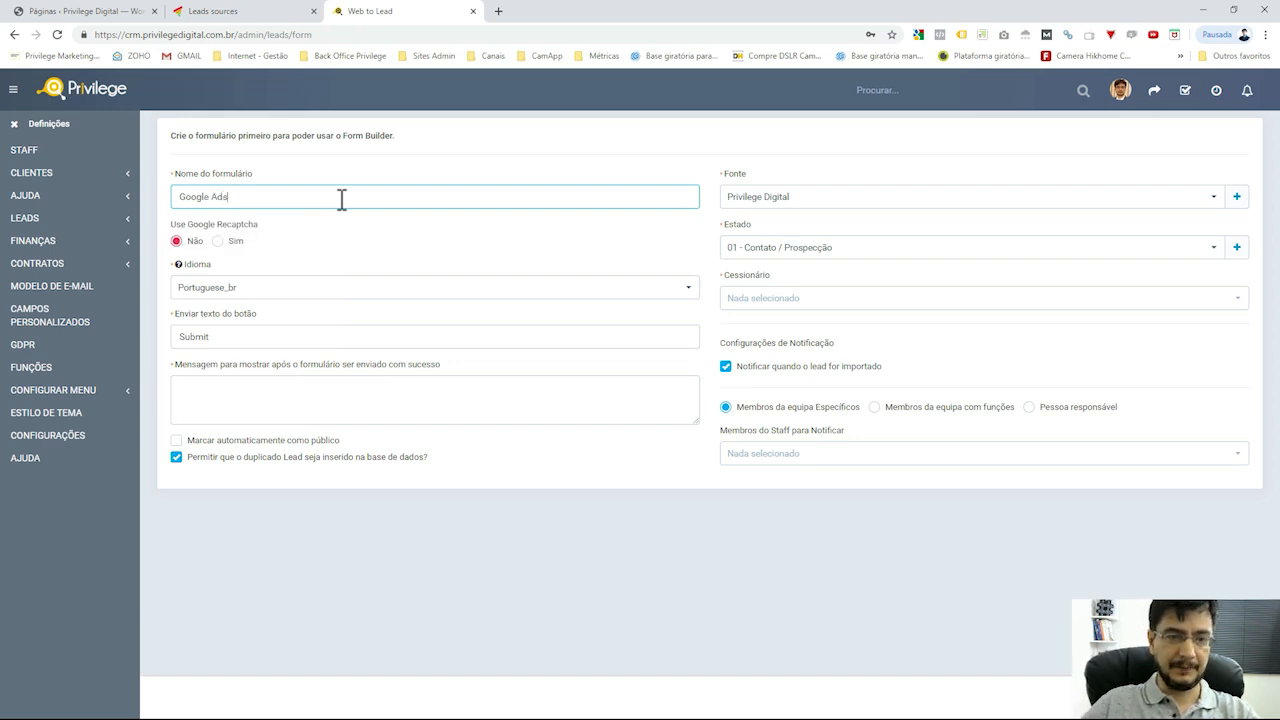
click(421, 167)
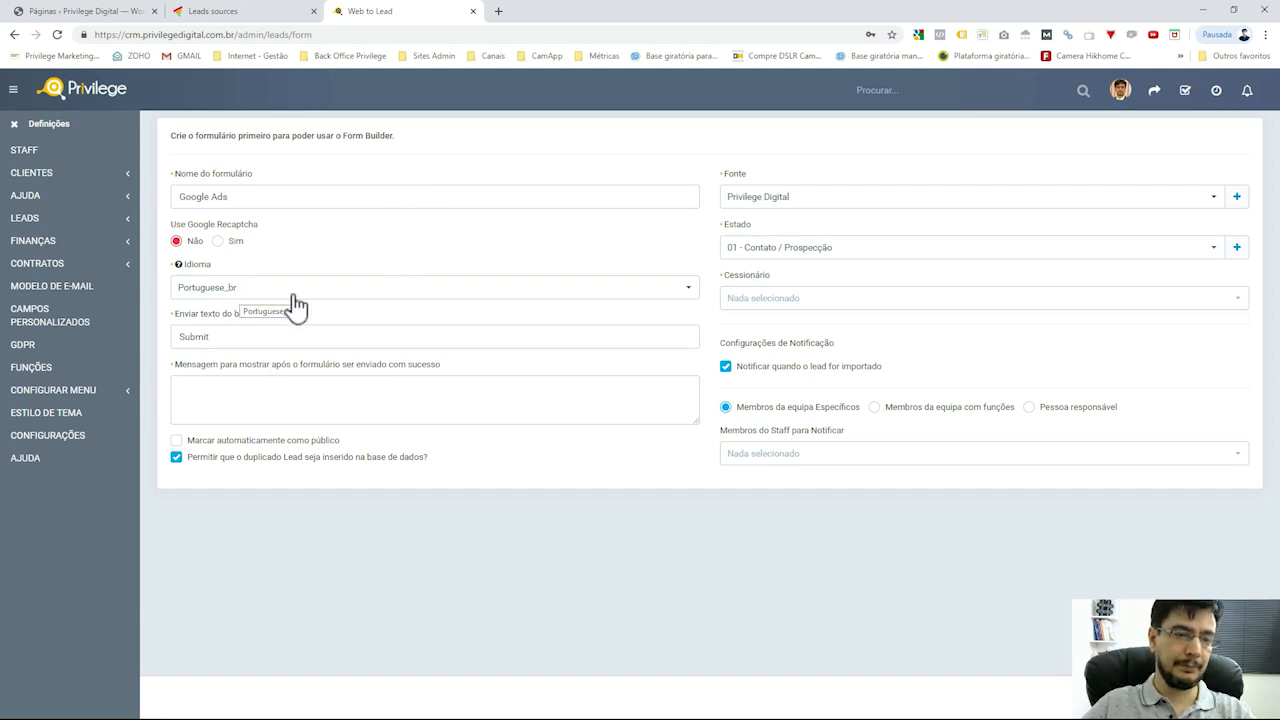
double_click(315, 341)
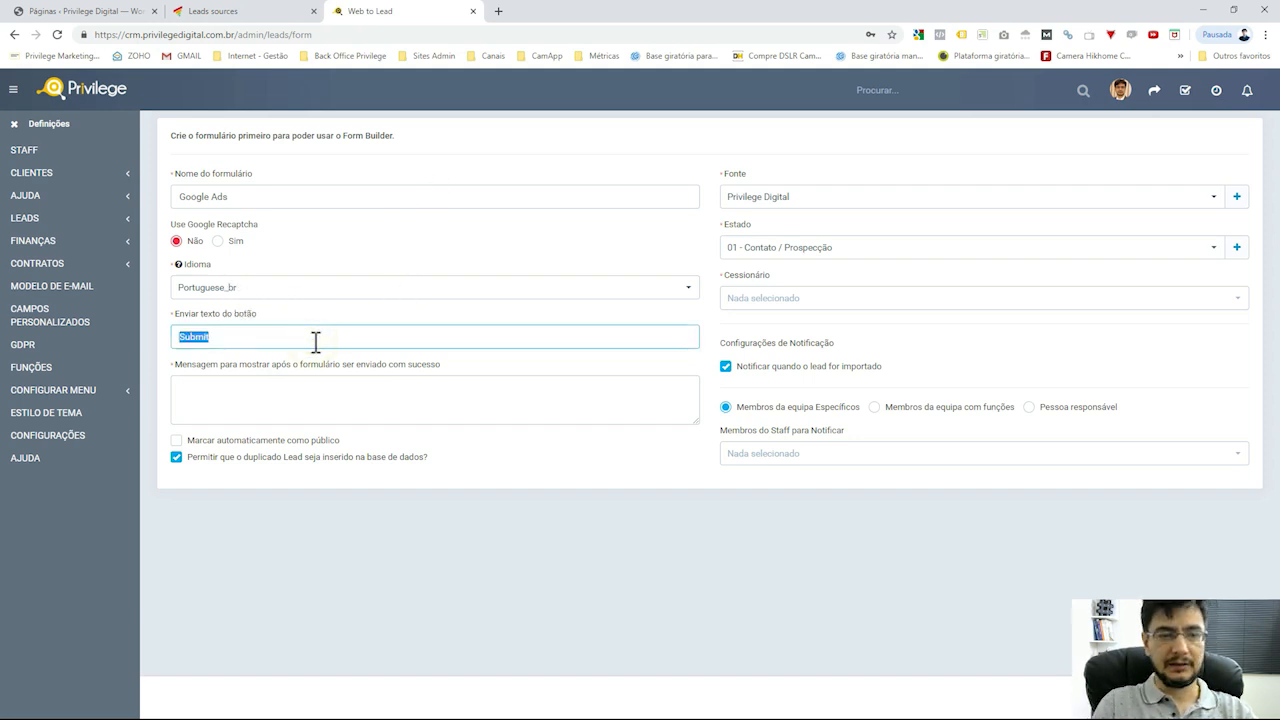
text(Solicita)
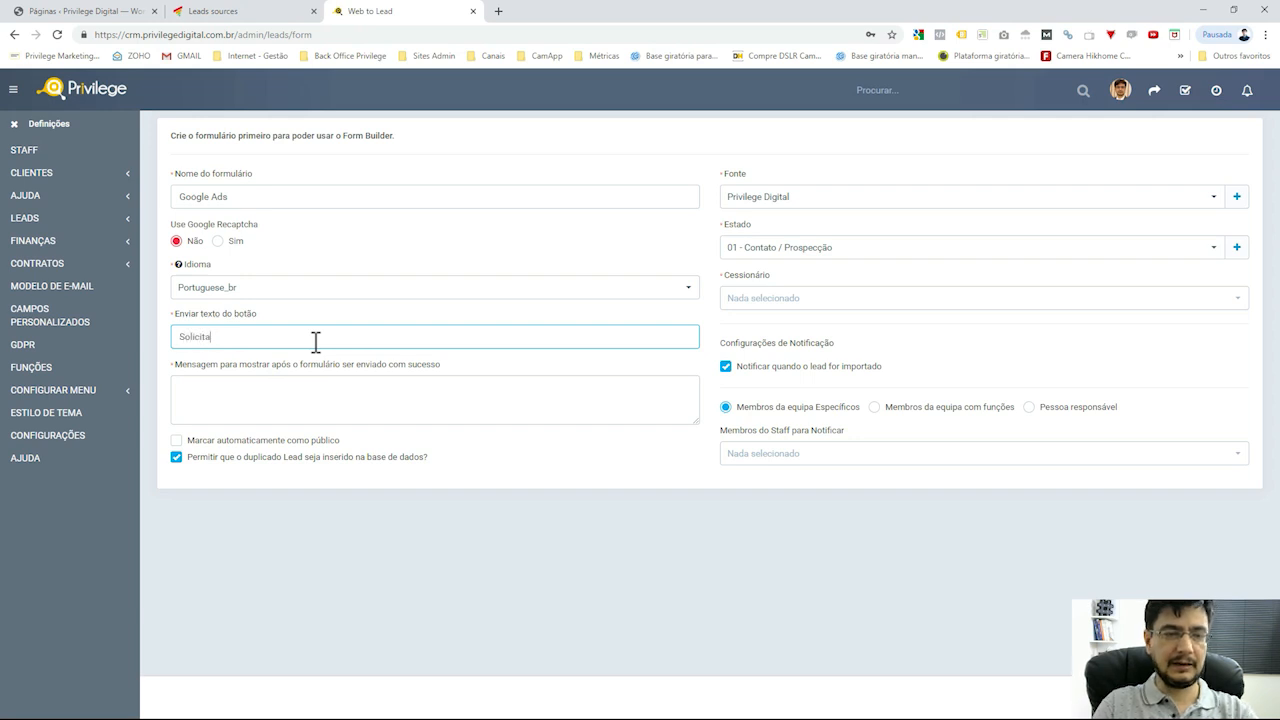
text(r A)
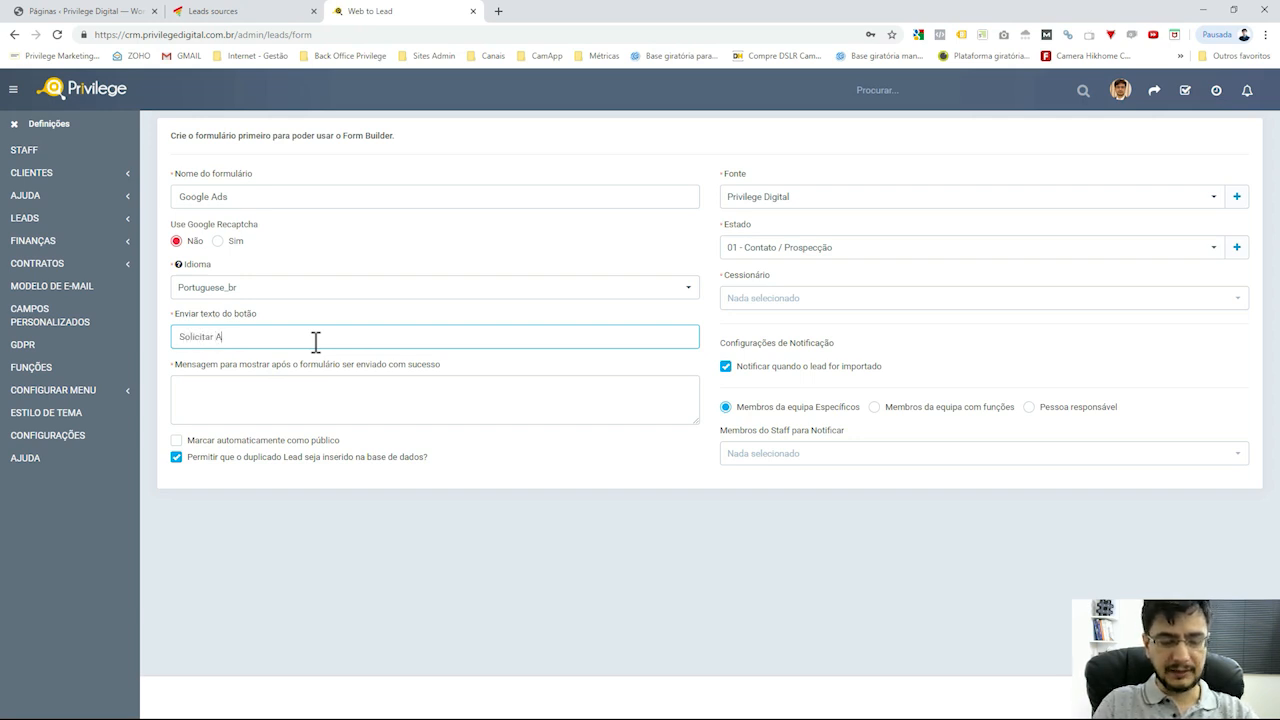
text(vailiação)
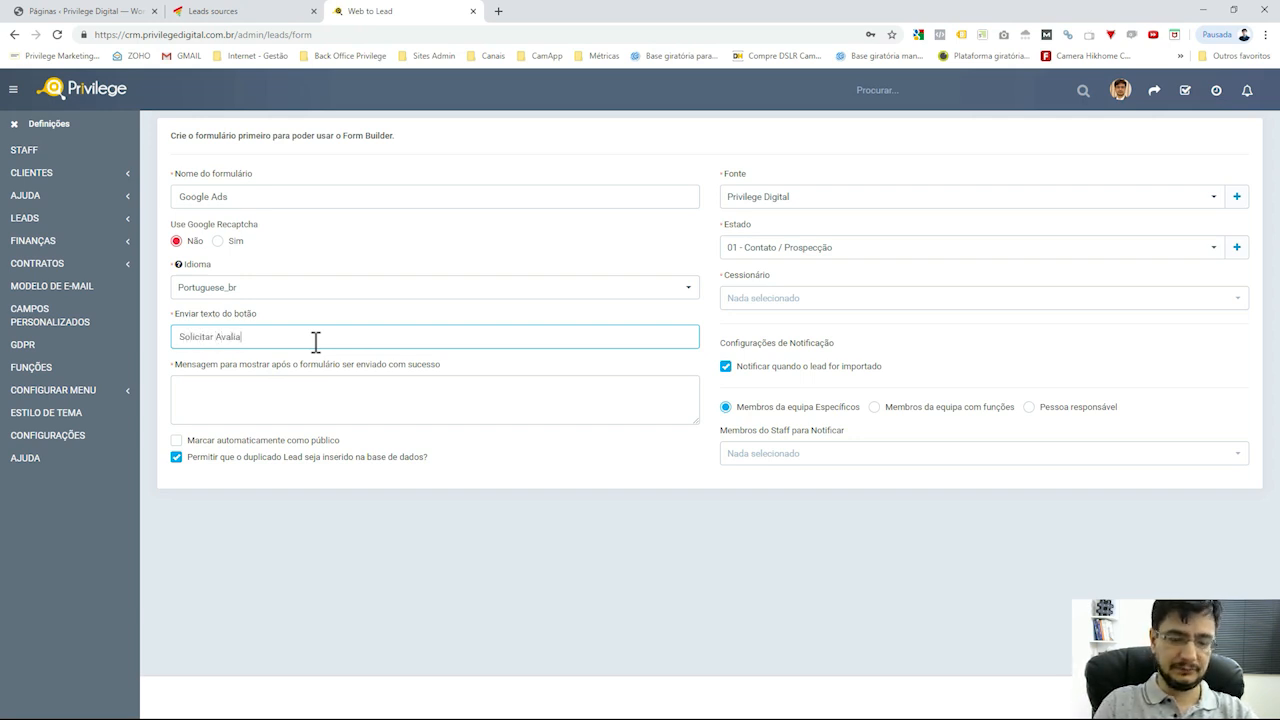
key(ctrl+shift+Left)
text(avaliação)
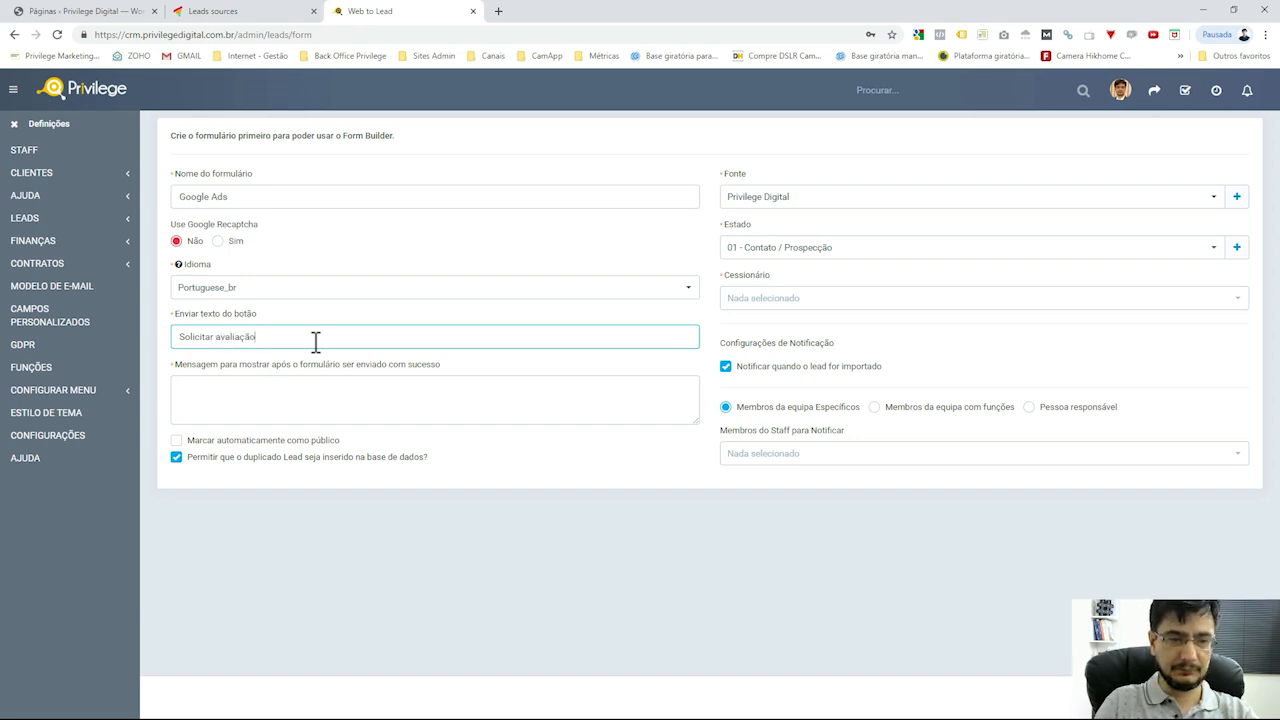
text( gratuita)
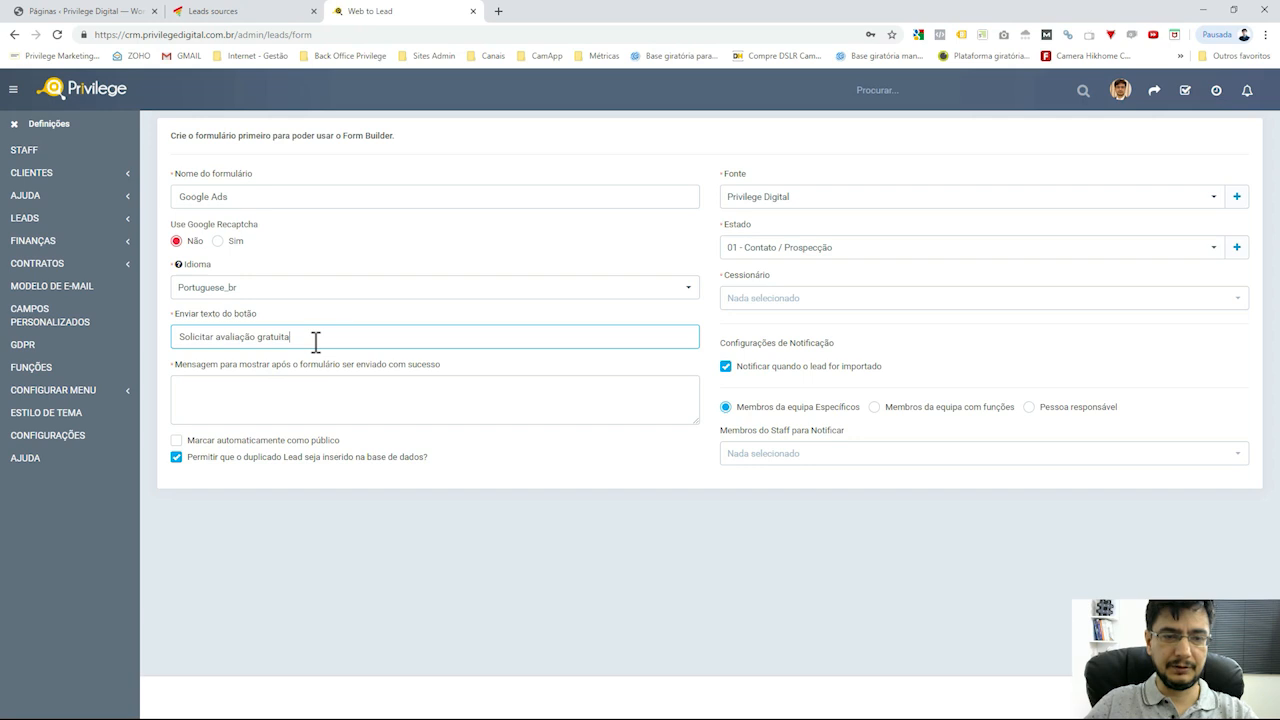
Enter the success message 'Seu pedido foi enviado.'
click(395, 403)
text(S)
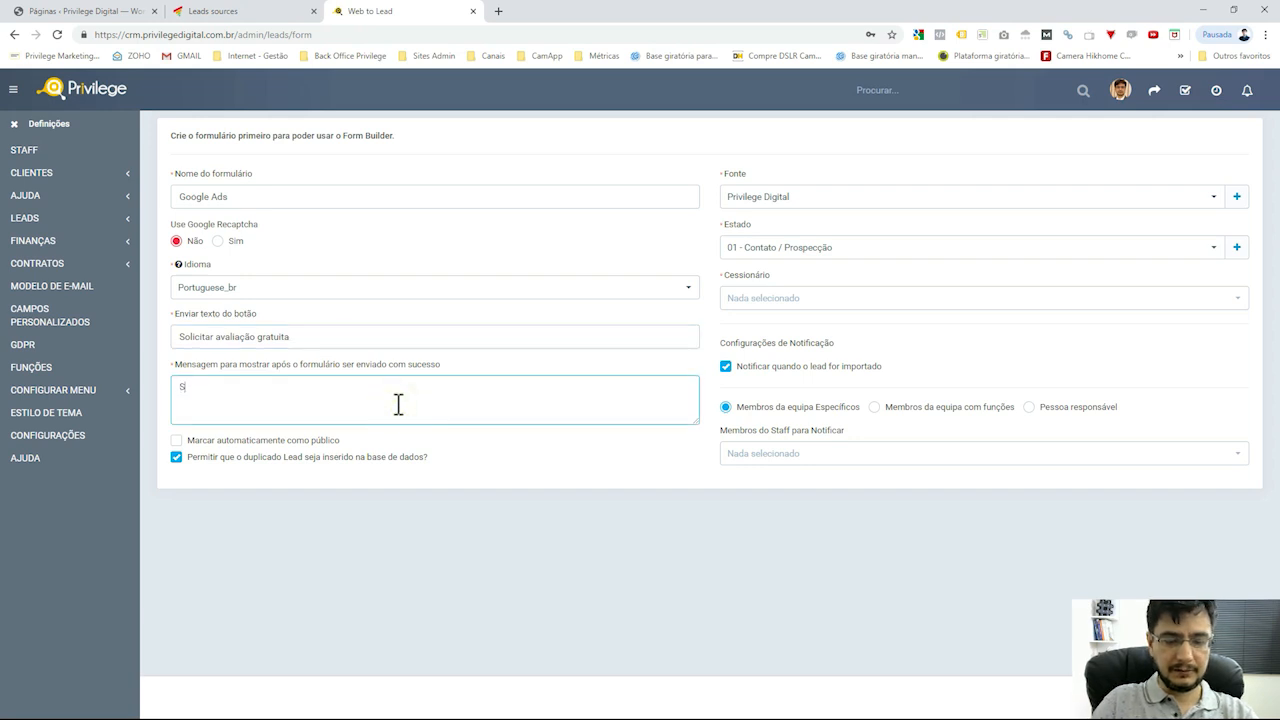
text(eu pedido foi en)
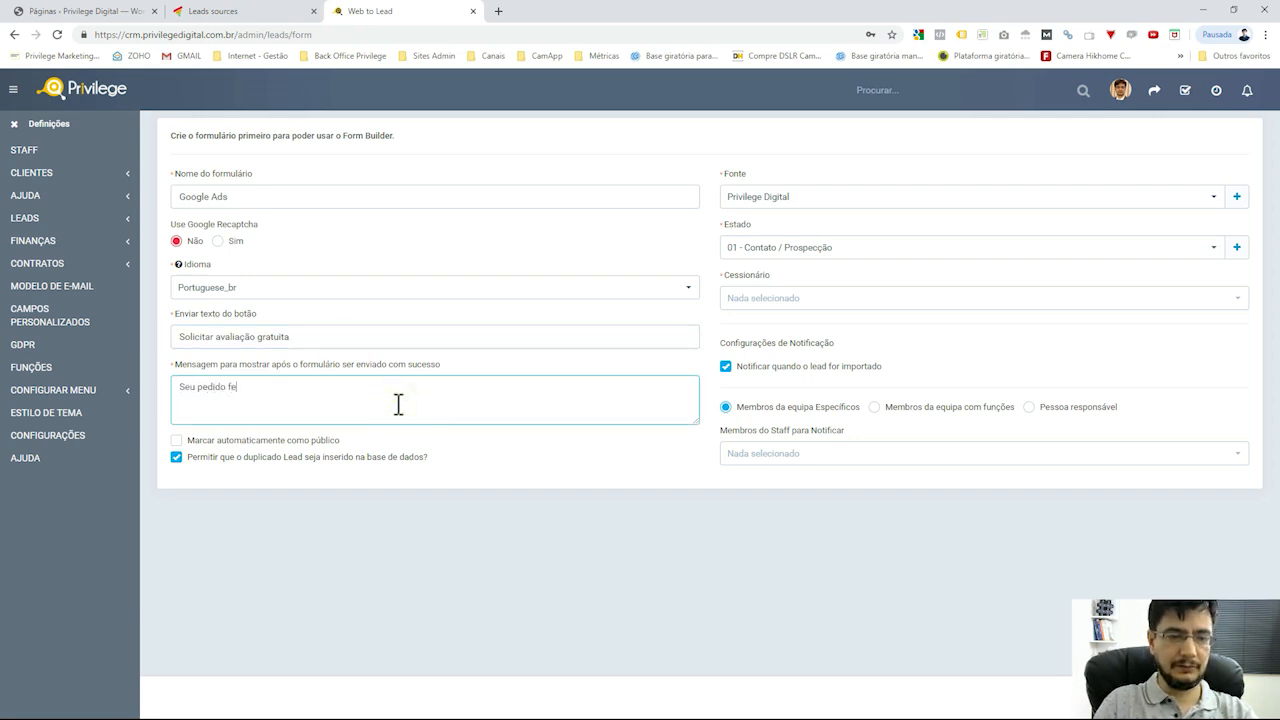
text(viado.)
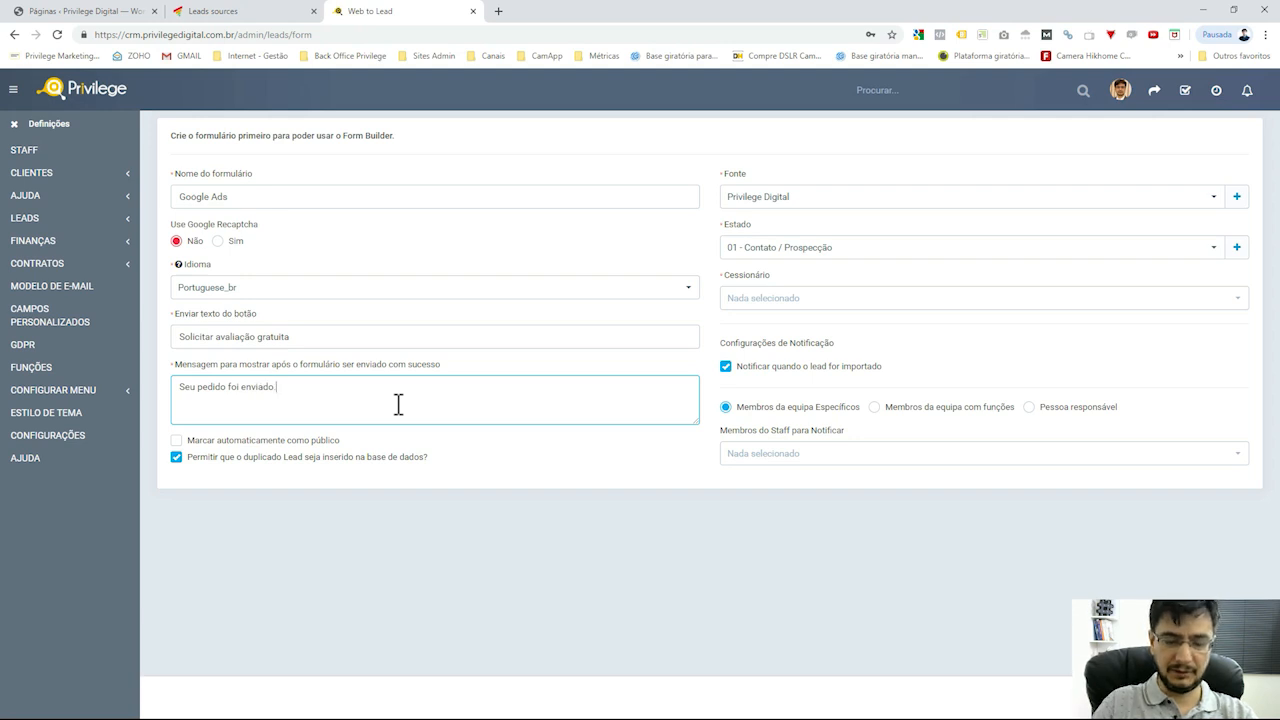
triple_click(360, 385)
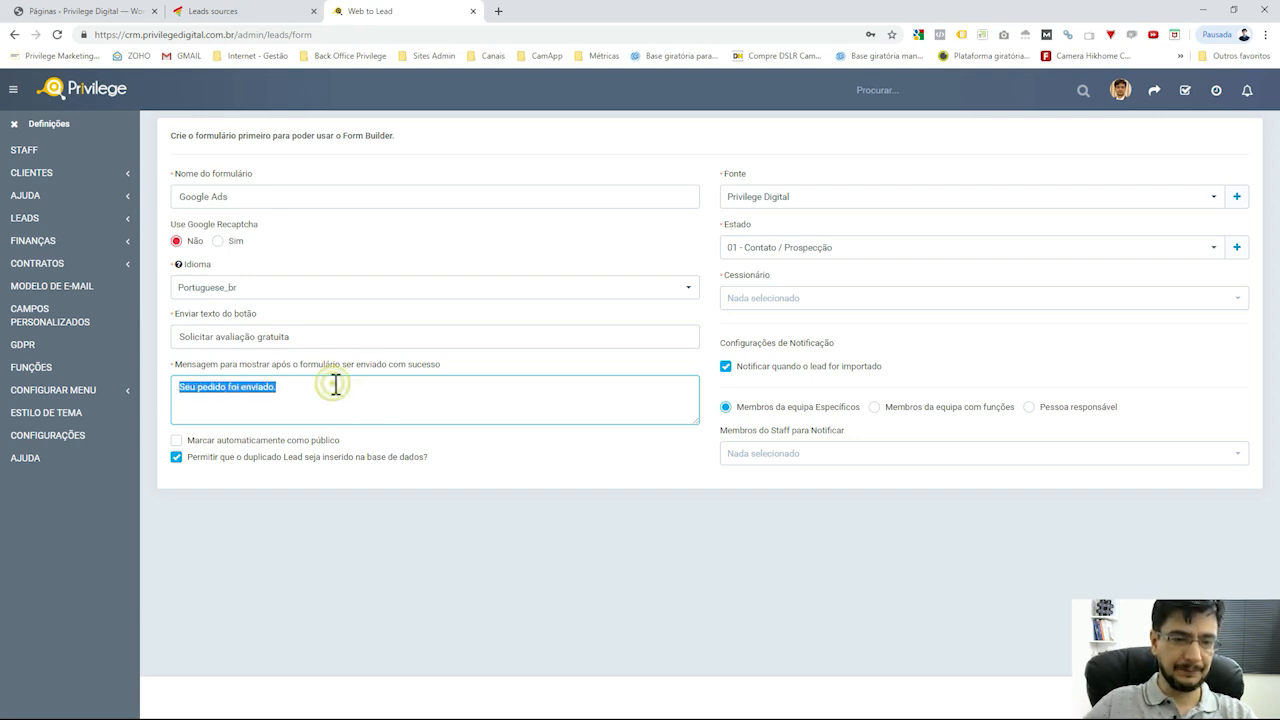
click(335, 385)
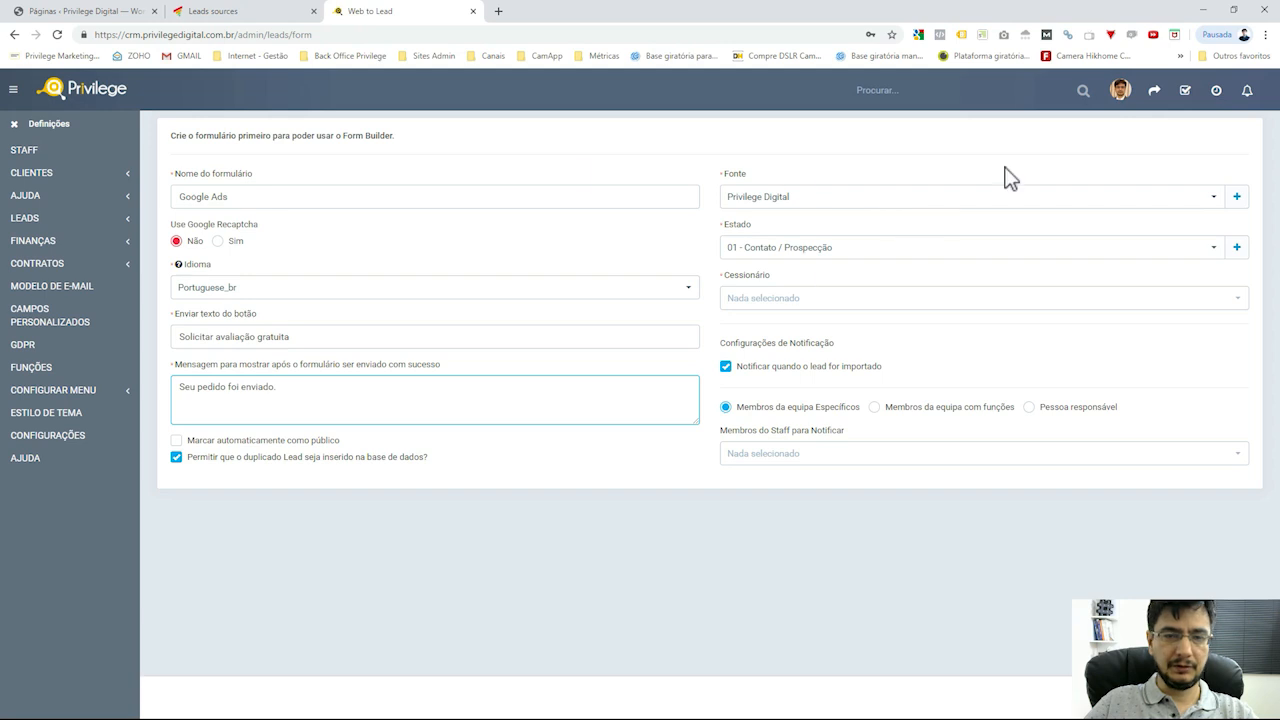
Set source Google, status 02 - Lead Frio, assign a staff member, and notify the responsible person
click(923, 200)
click(753, 283)
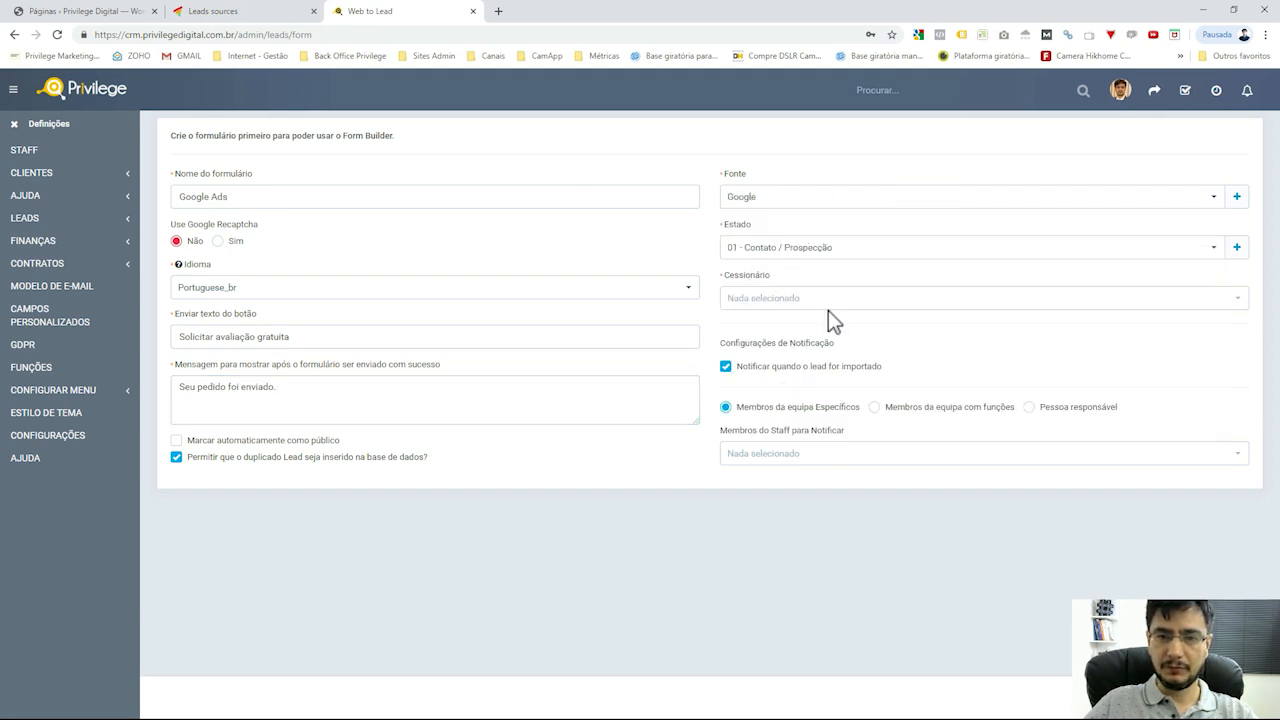
click(871, 252)
click(779, 357)
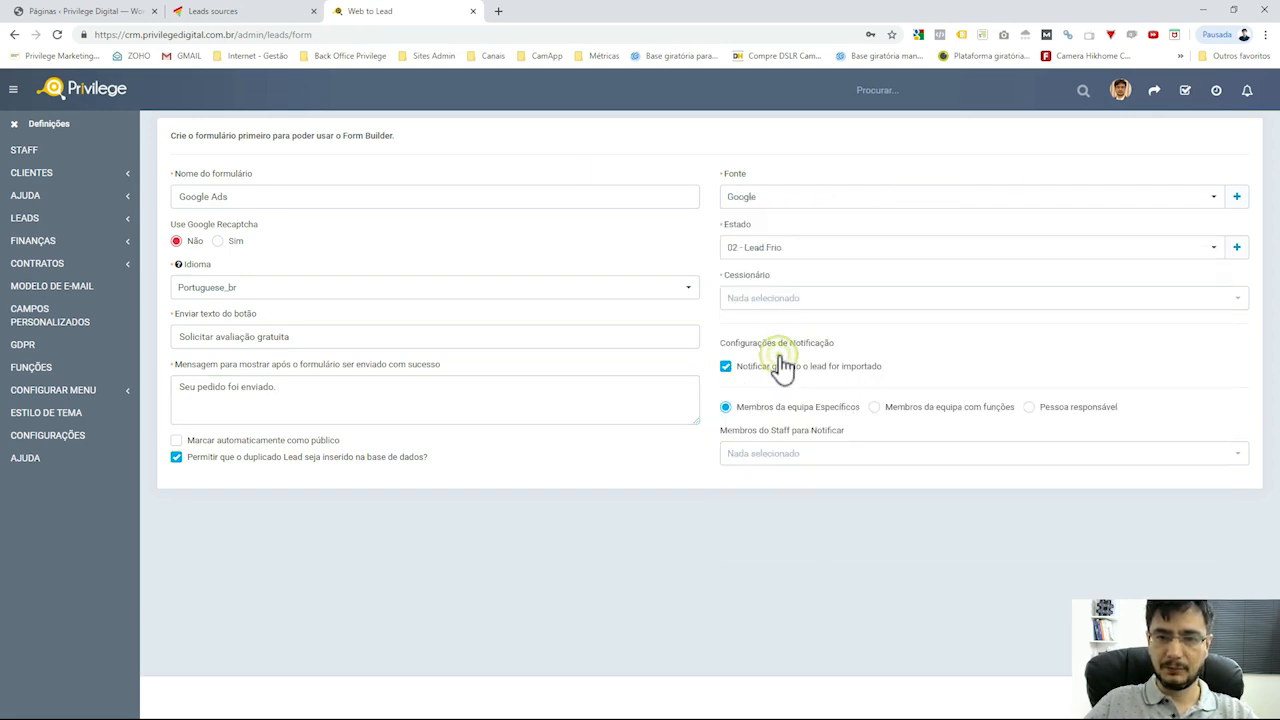
click(824, 302)
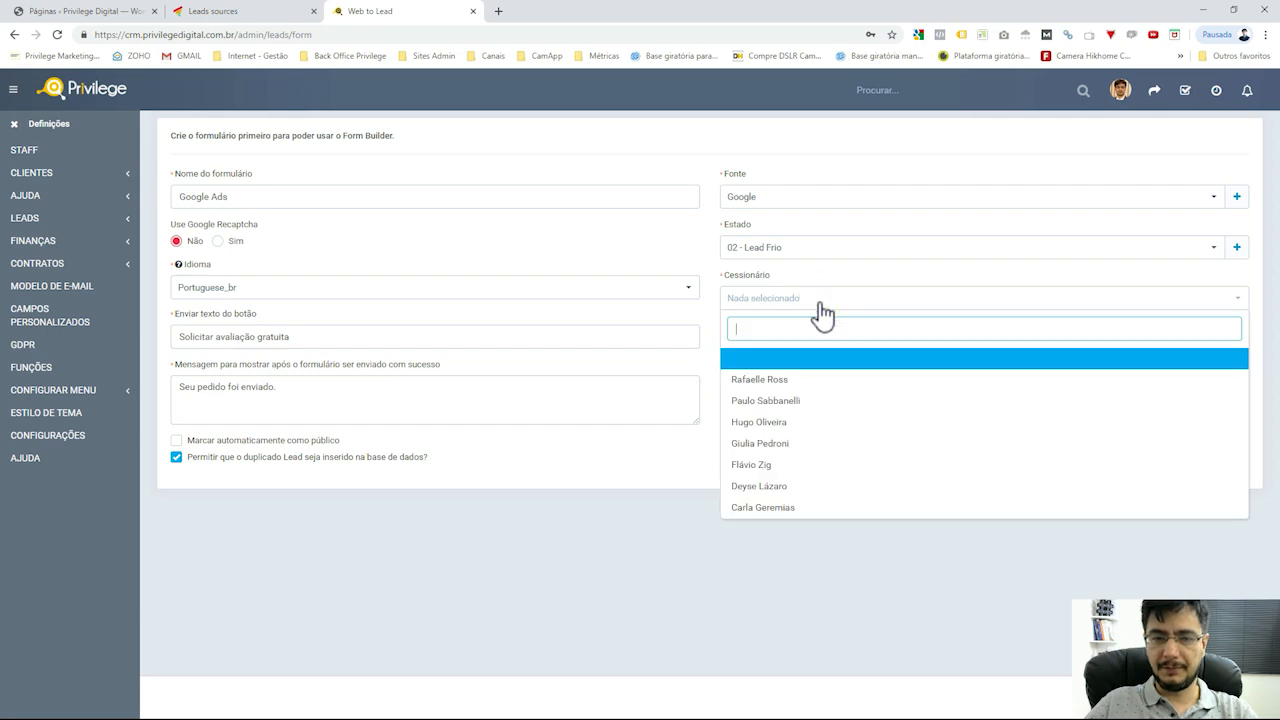
click(801, 402)
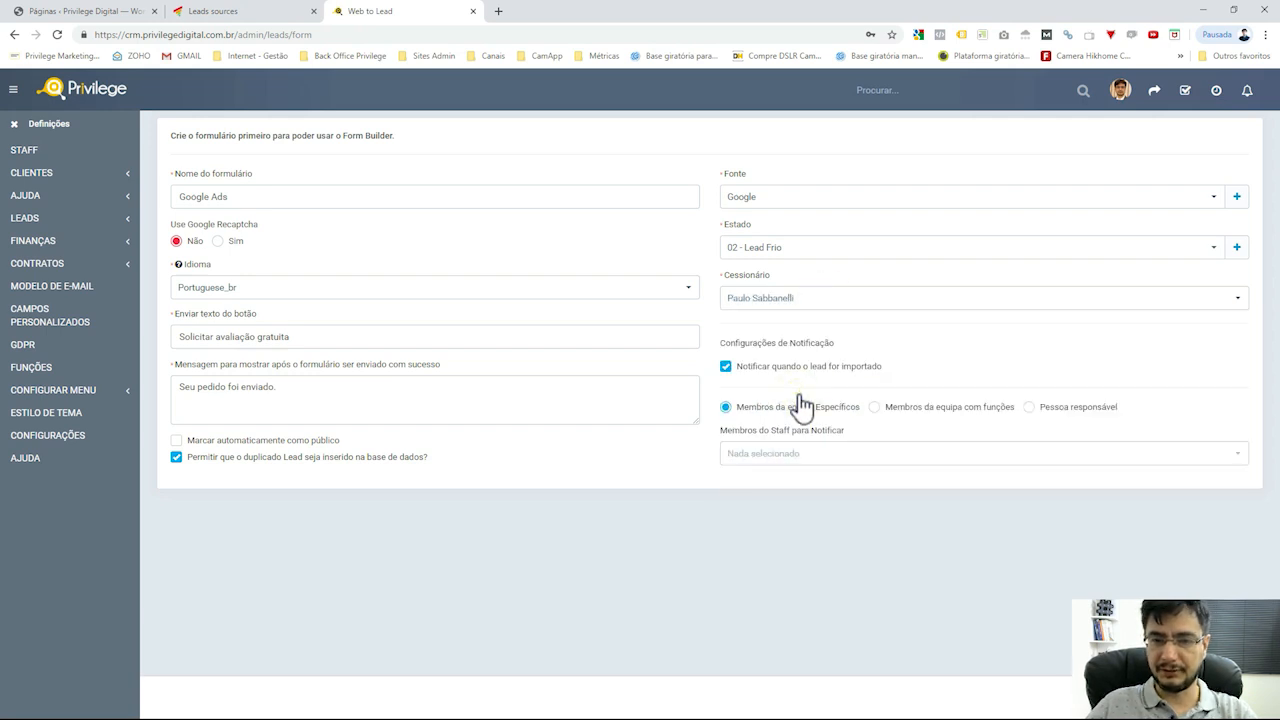
click(1068, 410)
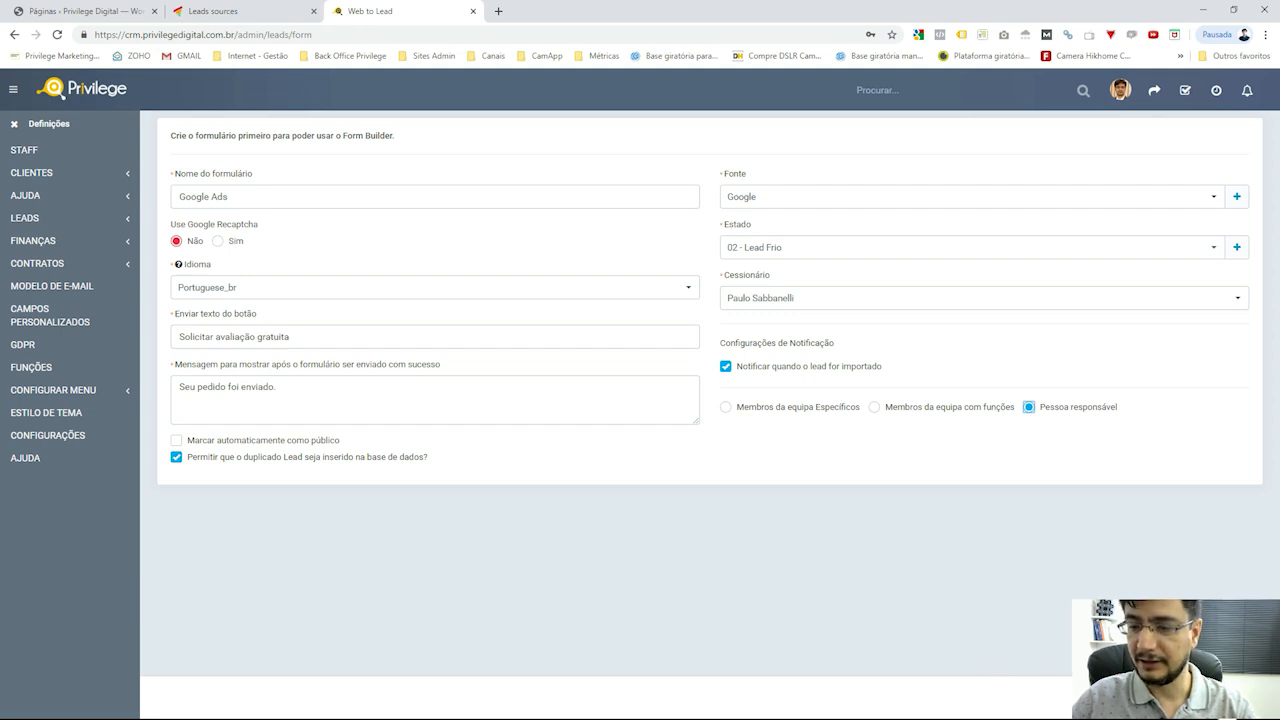
Save the form and add a Header labelled 'Solicite avaliação' in the Form Builder
click(1237, 697)
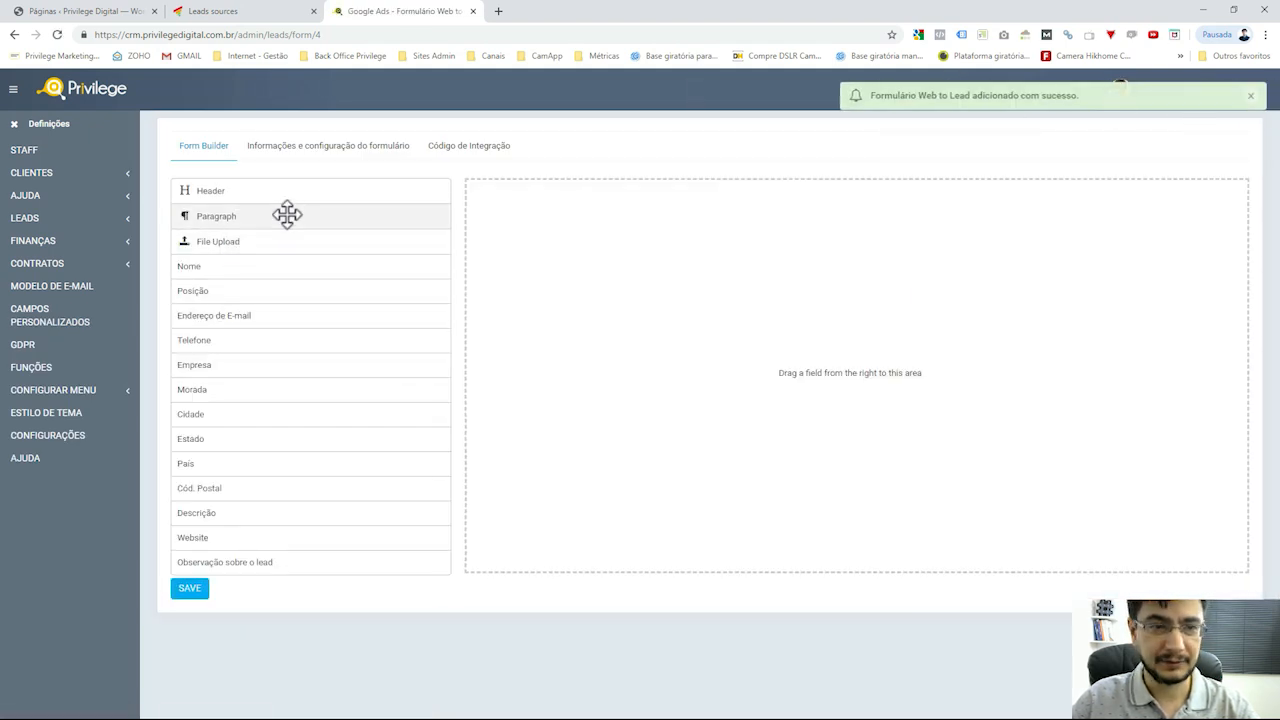
drag(287, 197, 720, 229)
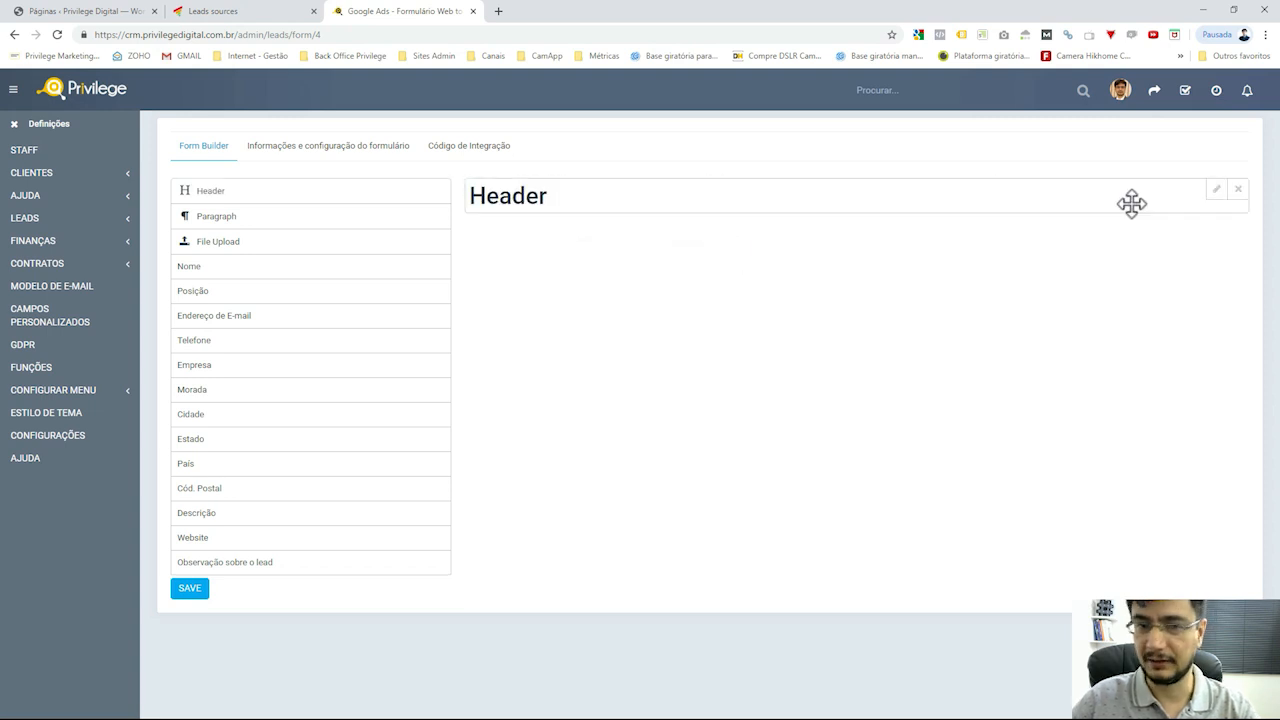
click(1216, 190)
double_click(726, 228)
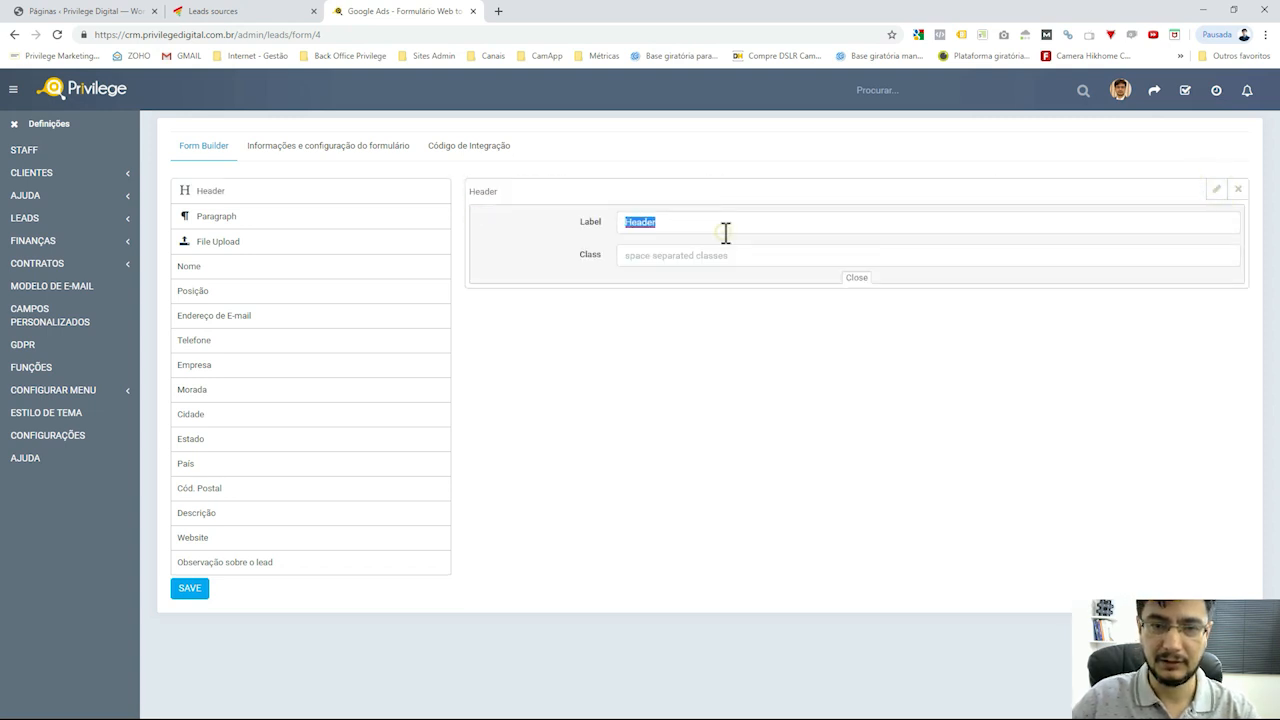
text(Solicite)
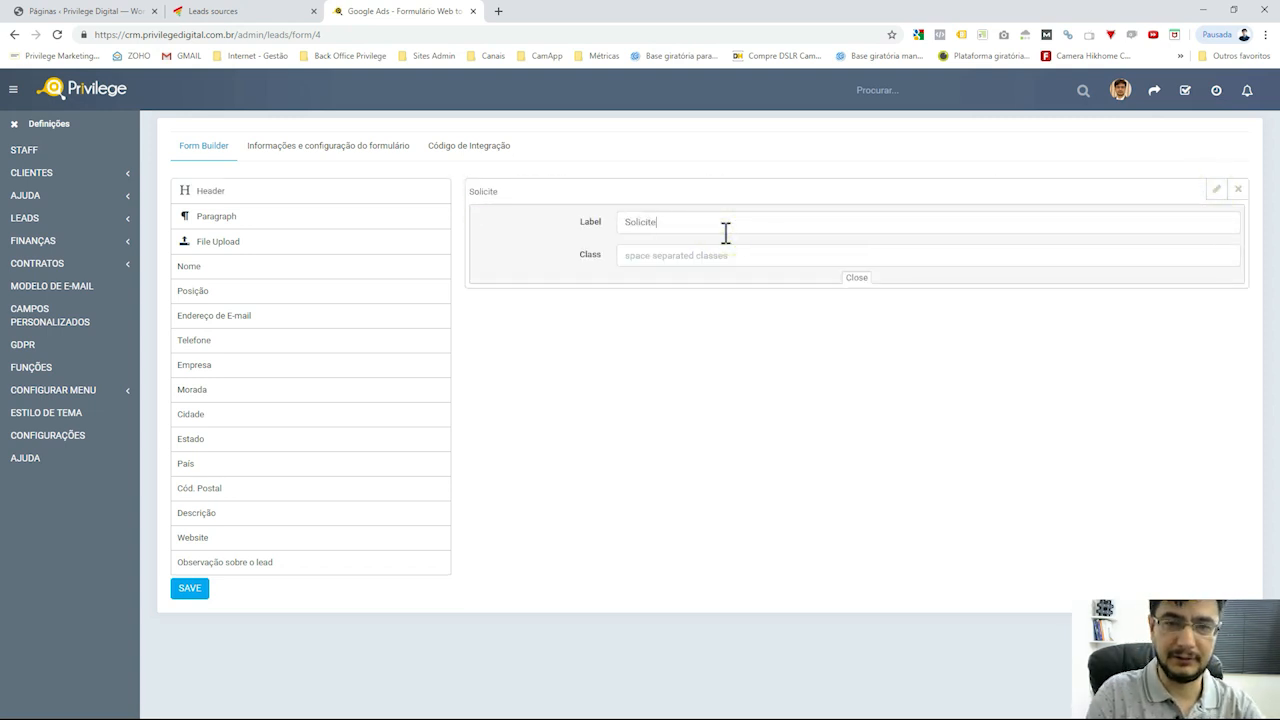
text( ava)
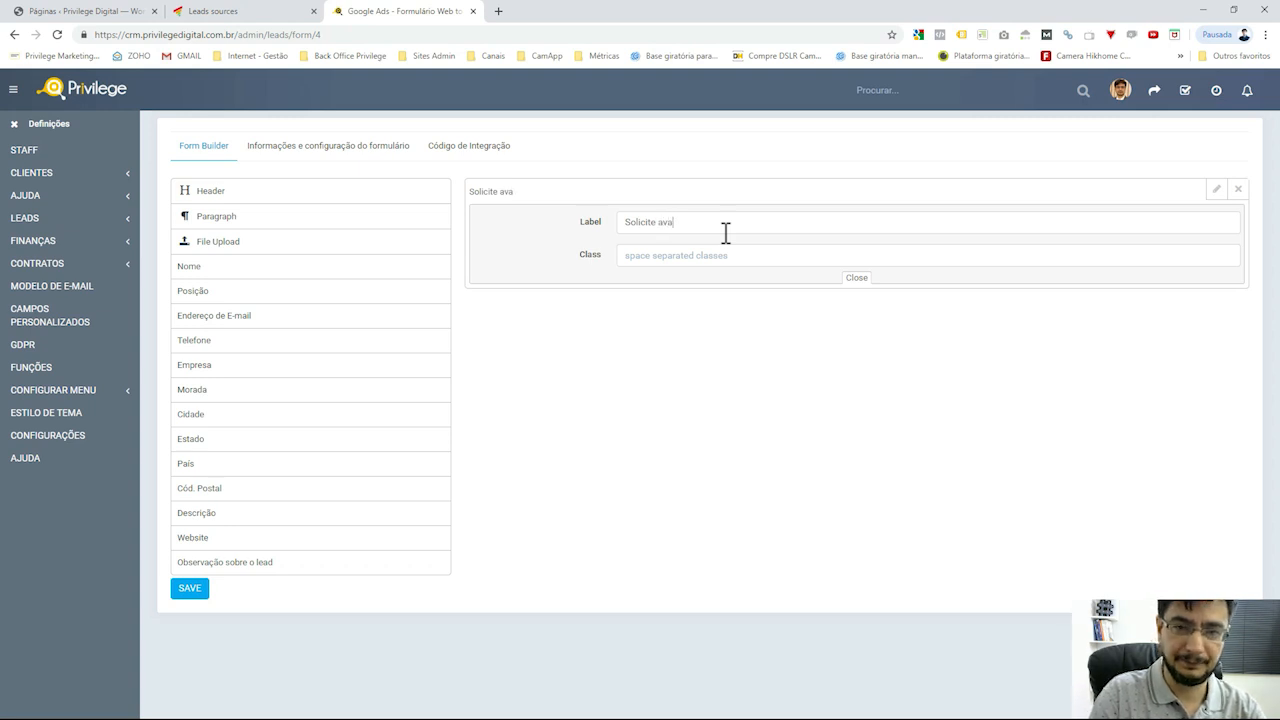
text(liação)
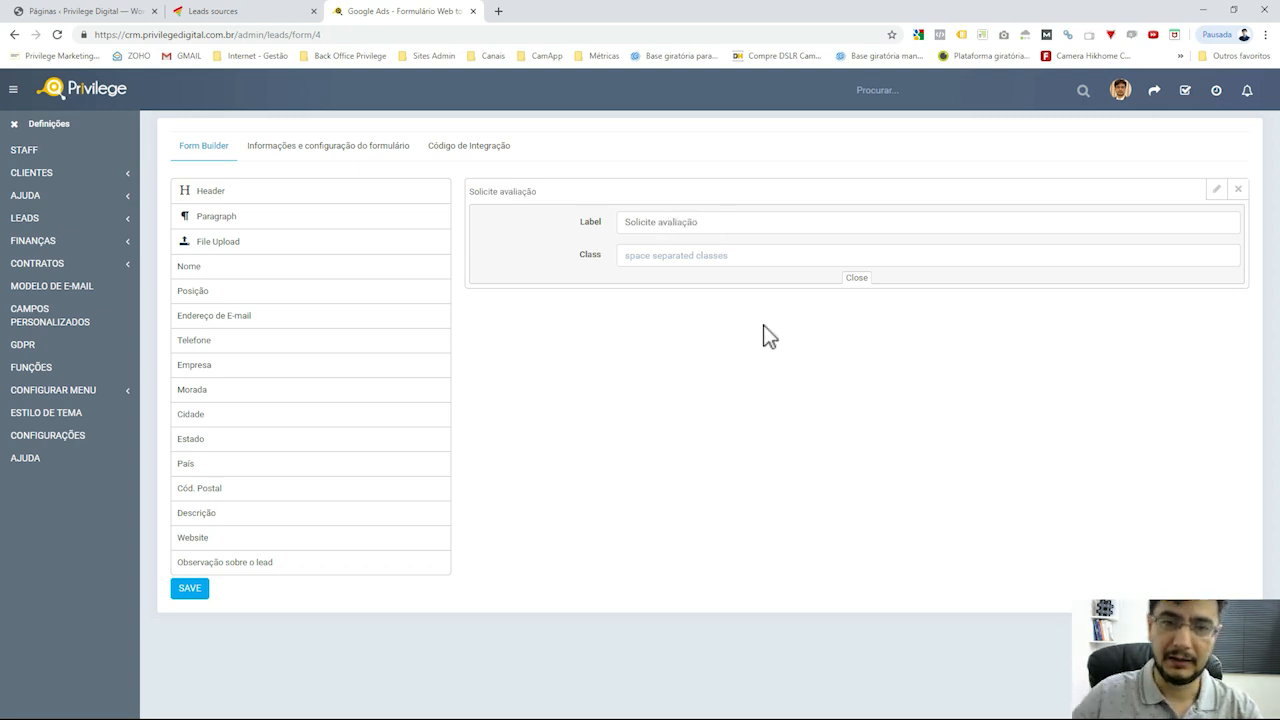
click(1210, 196)
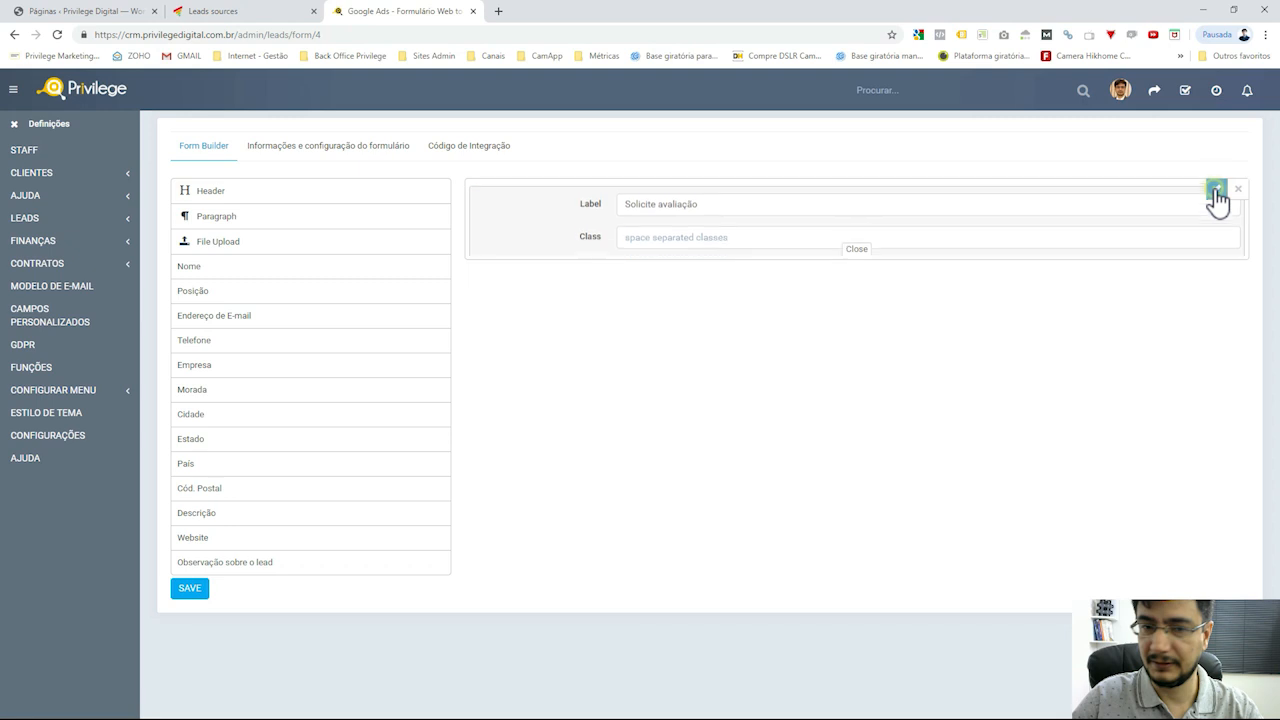
Add the Nome field and a Posição field relabelled 'Cargo na empresa' below the header
drag(251, 272, 589, 268)
drag(279, 303, 586, 303)
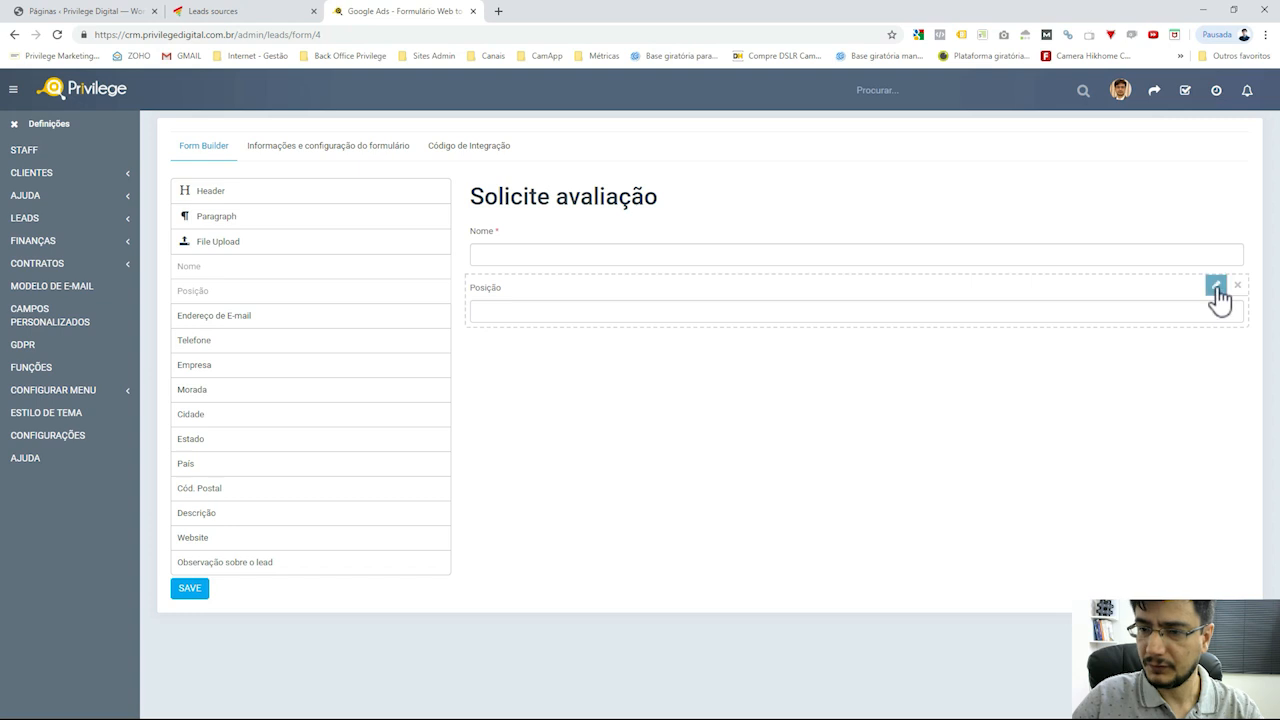
click(1216, 286)
click(742, 342)
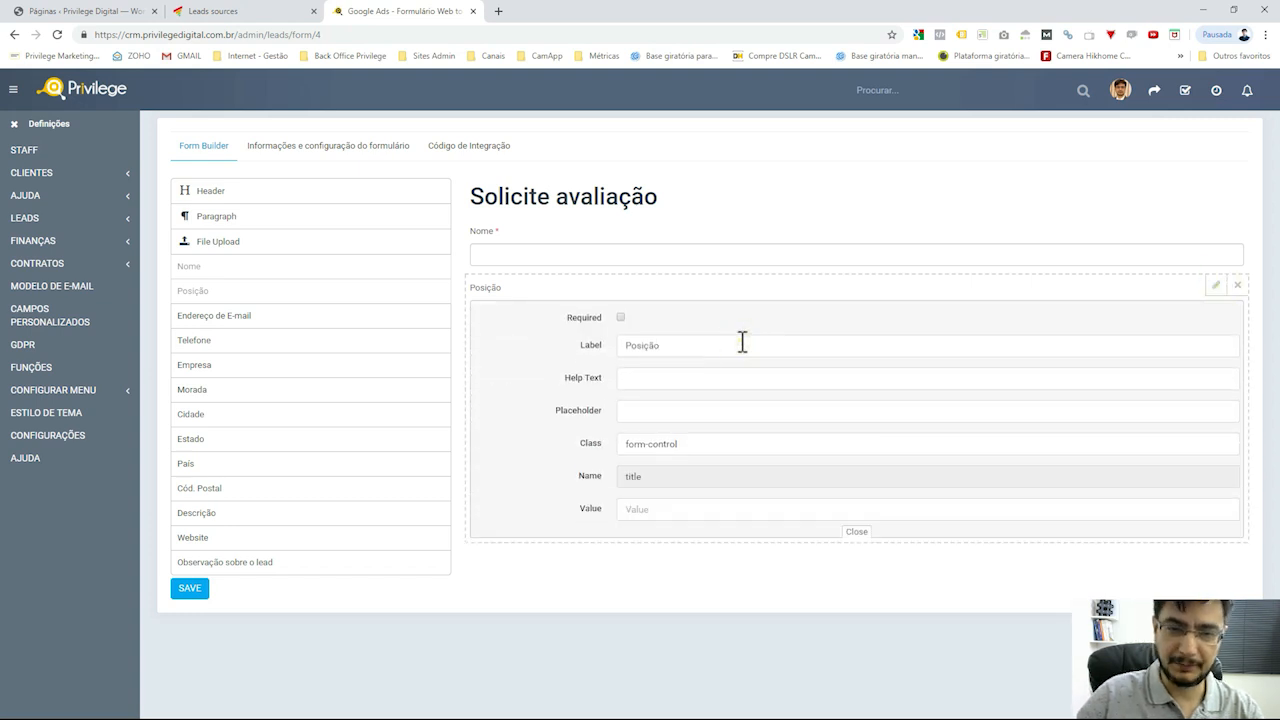
double_click(742, 342)
text(Cargo na empresa)
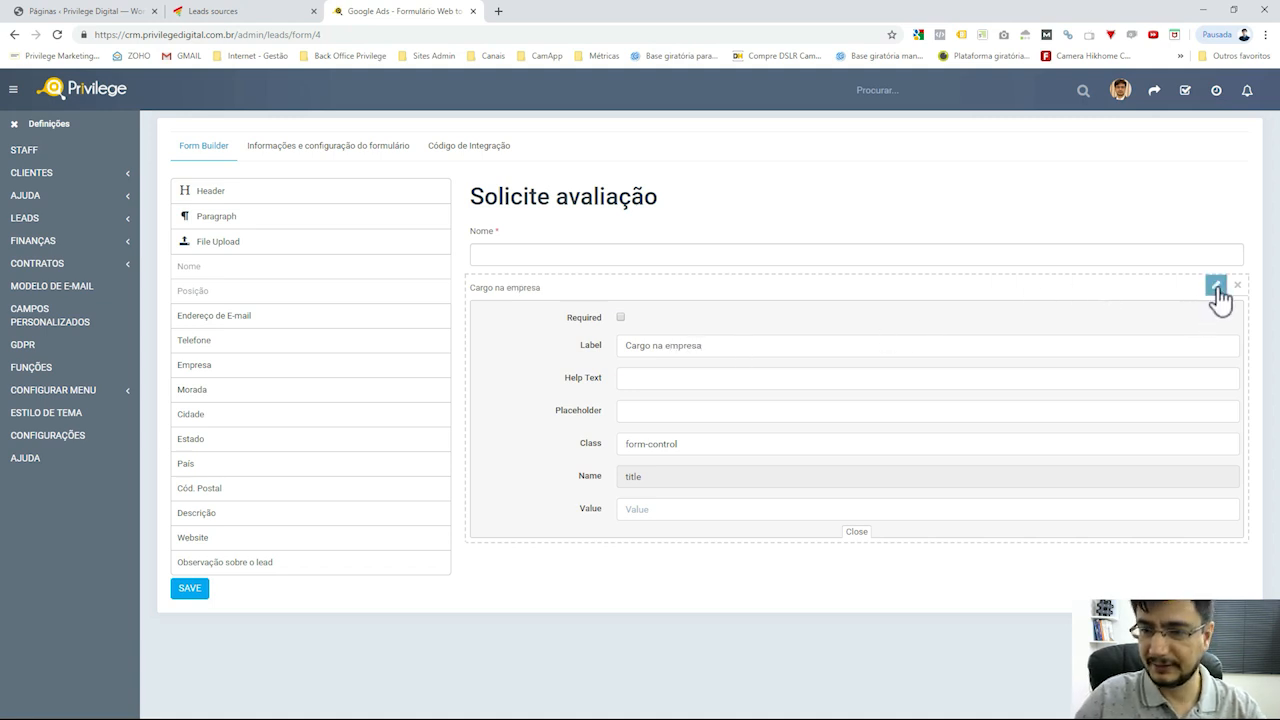
click(1216, 287)
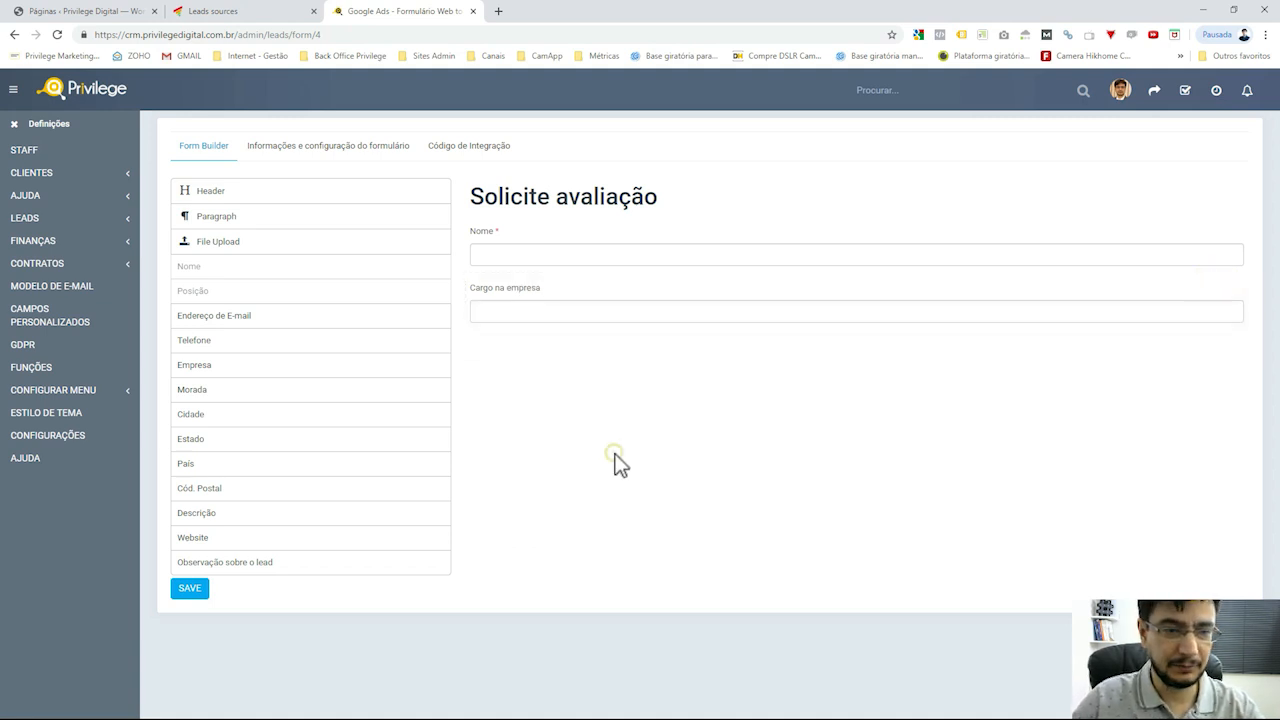
Add E-mail, Telefone, Empresa, Estado, Cidade and Website fields, removing a stray Morada field
drag(243, 317, 650, 352)
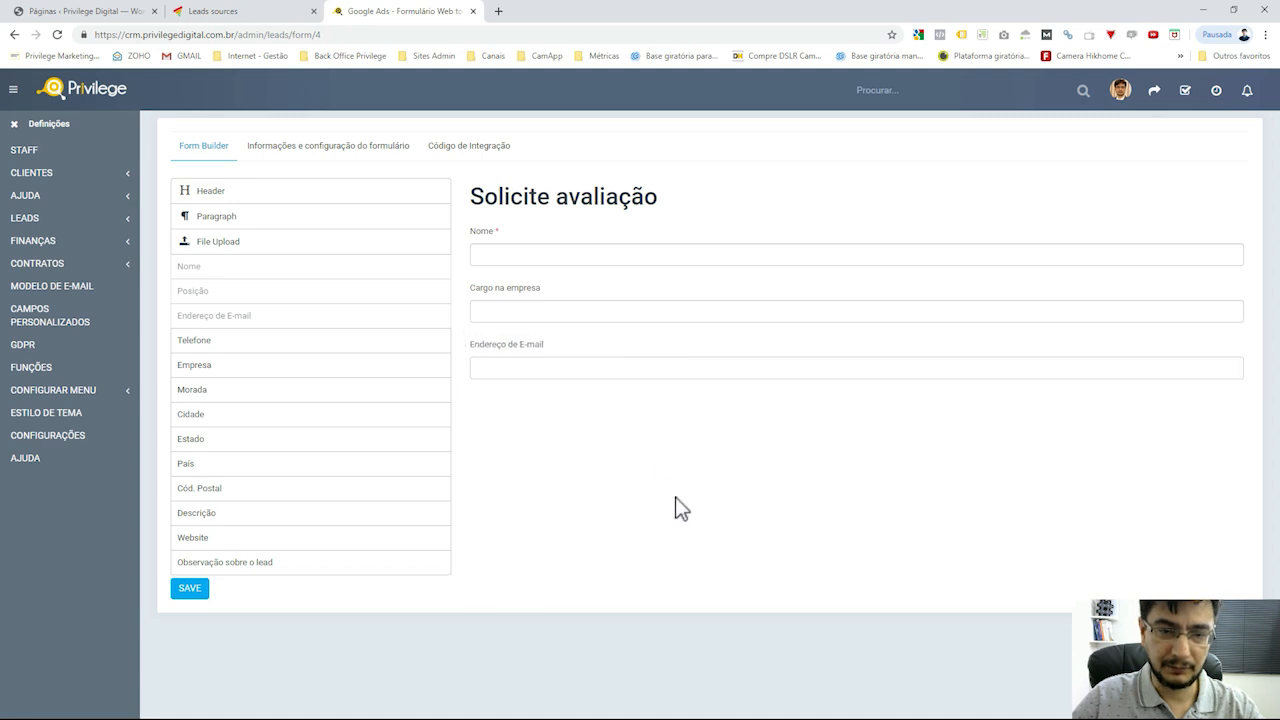
drag(277, 345, 613, 411)
drag(337, 368, 616, 463)
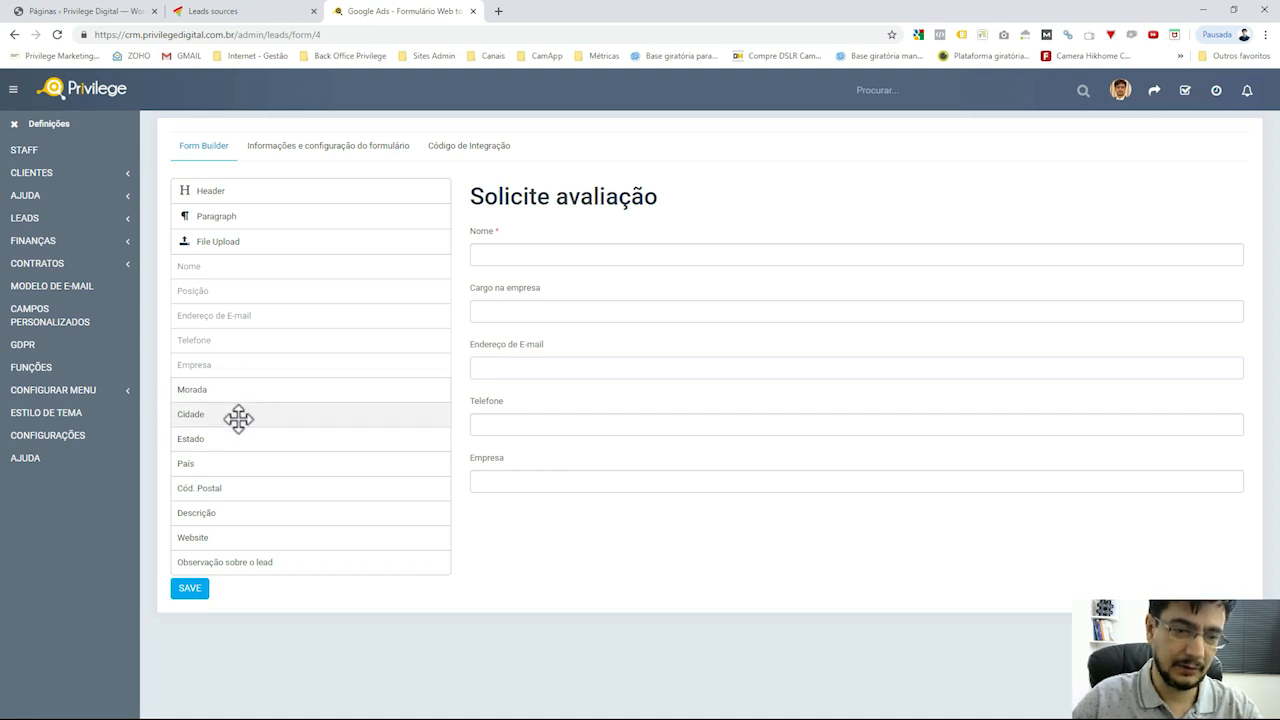
drag(226, 440, 543, 528)
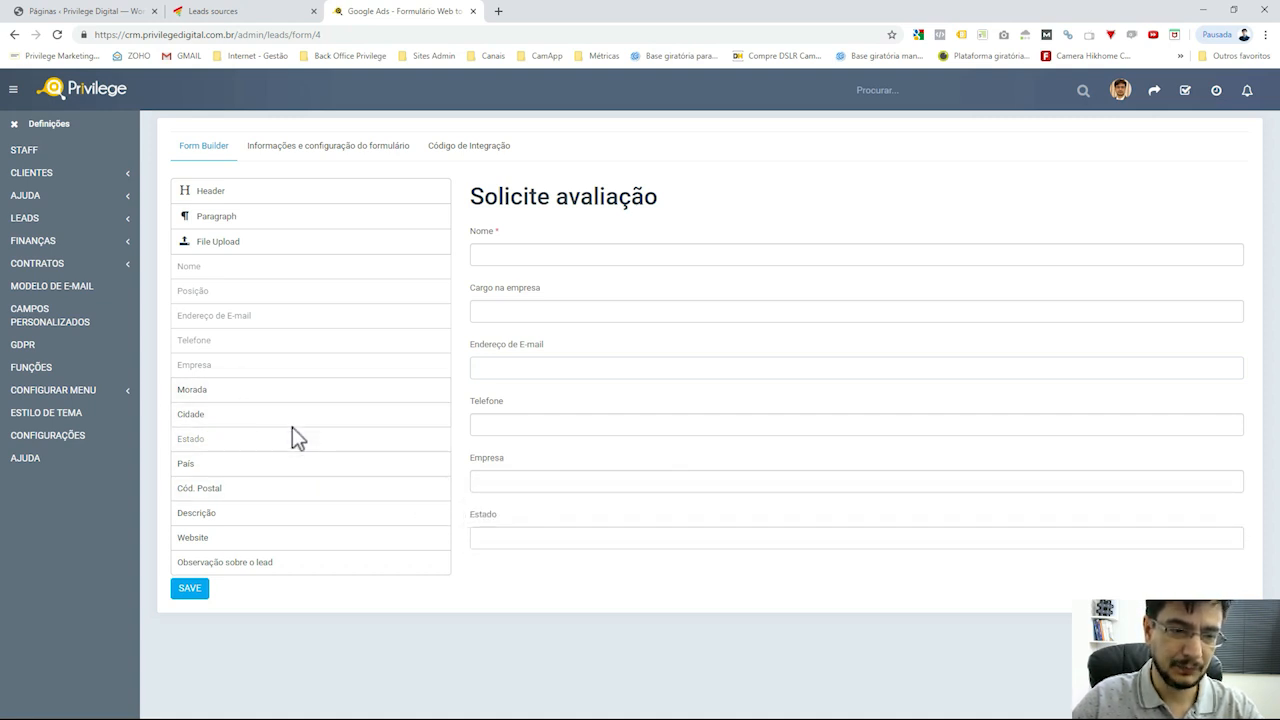
drag(284, 390, 726, 580)
click(1237, 570)
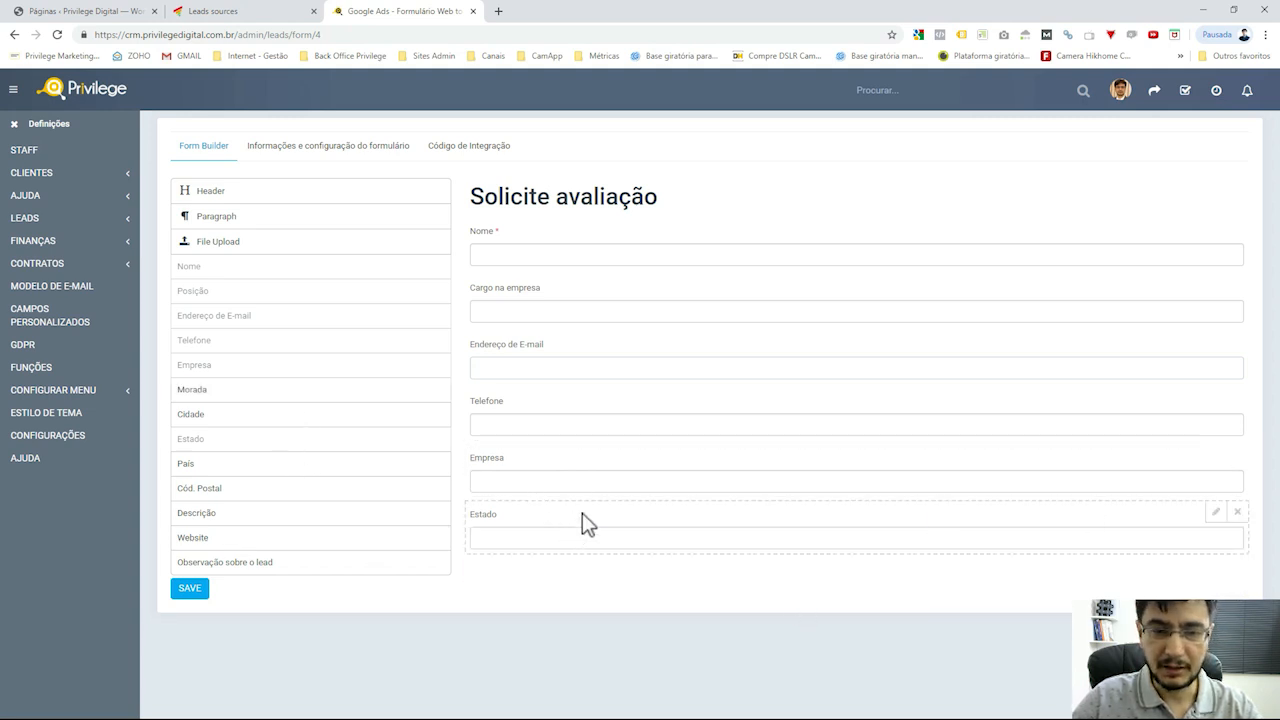
drag(263, 417, 608, 584)
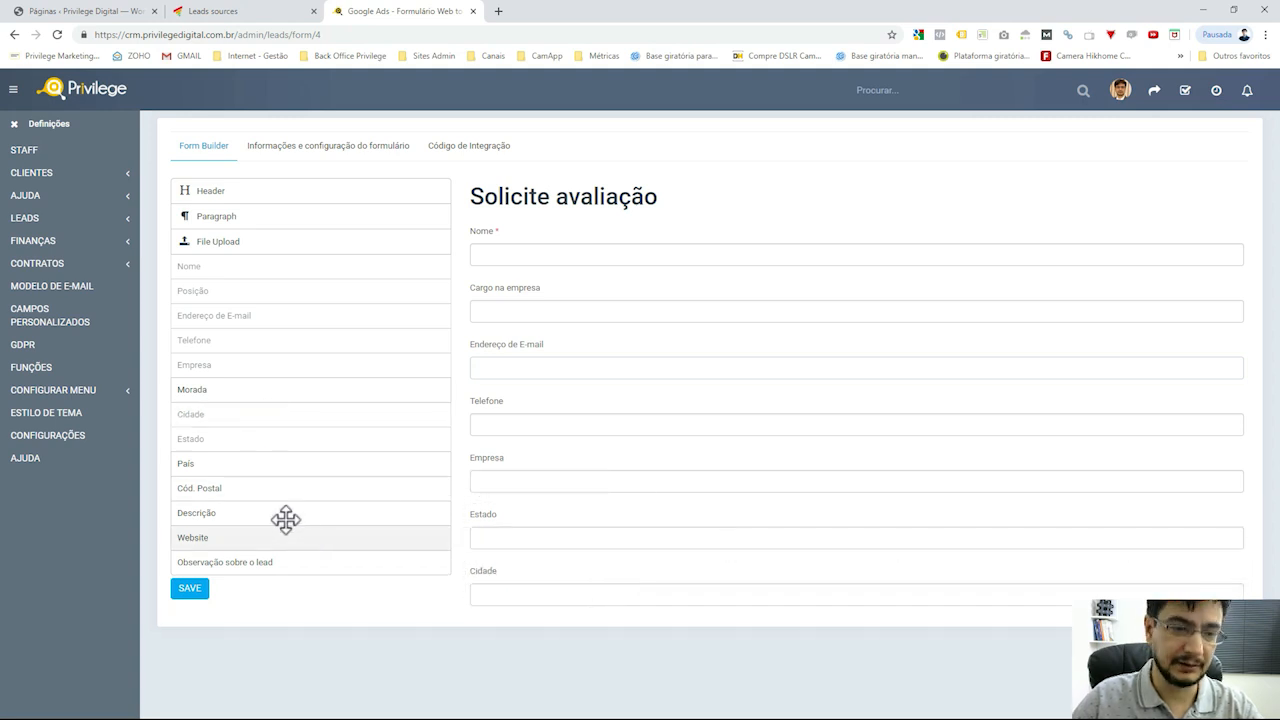
drag(306, 537, 658, 578)
scroll(658, 570, up, 1)
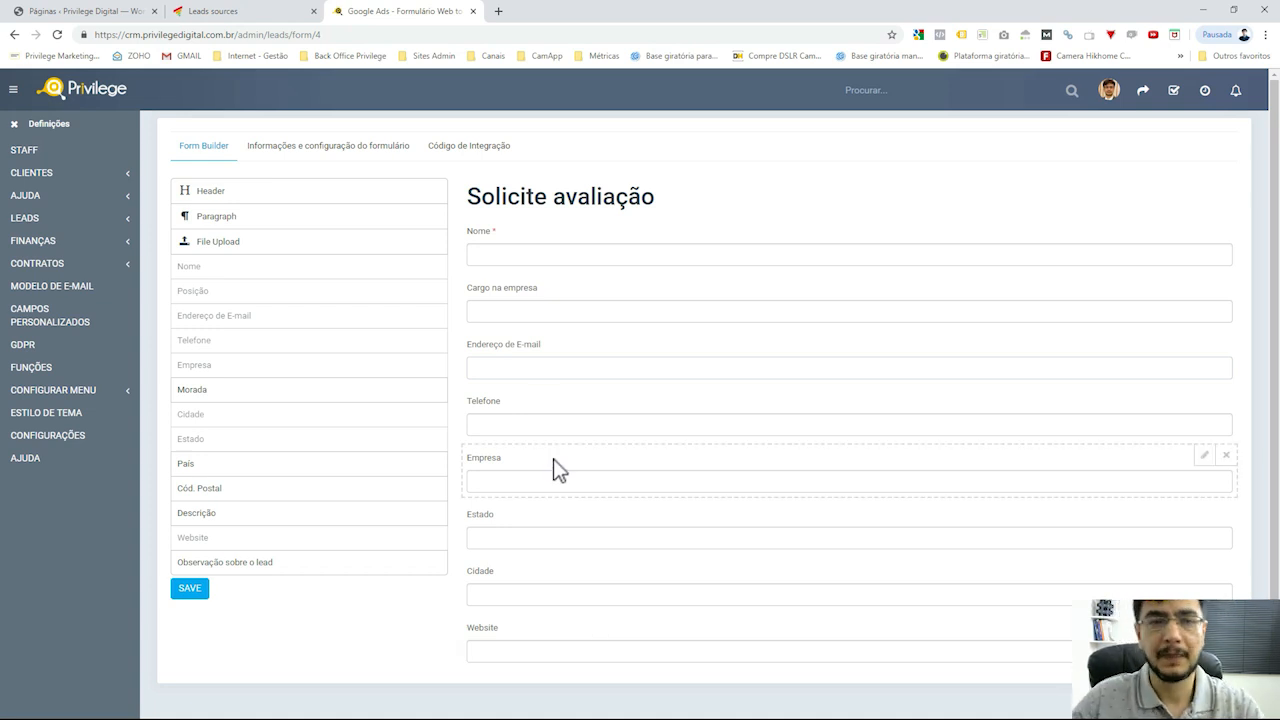
In a new tab, search for whois and select the registrant's Documento number on Registro.br
click(498, 11)
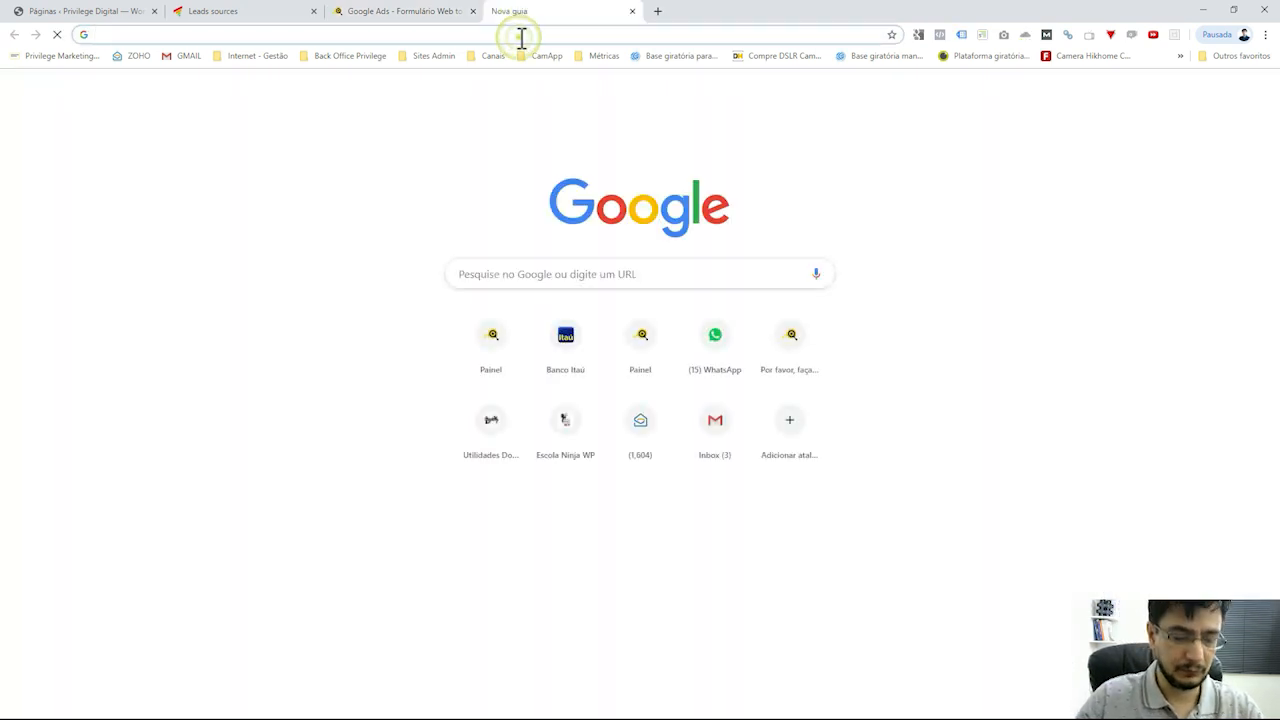
text(whois)
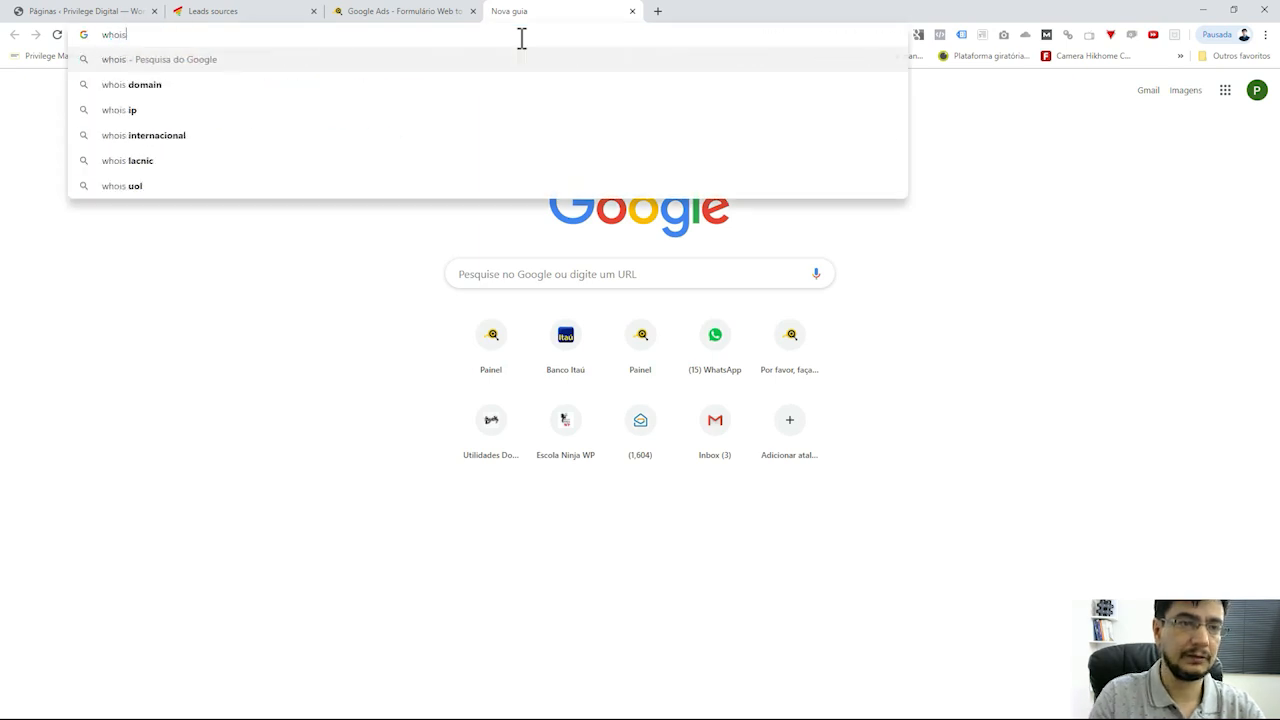
key(Return)
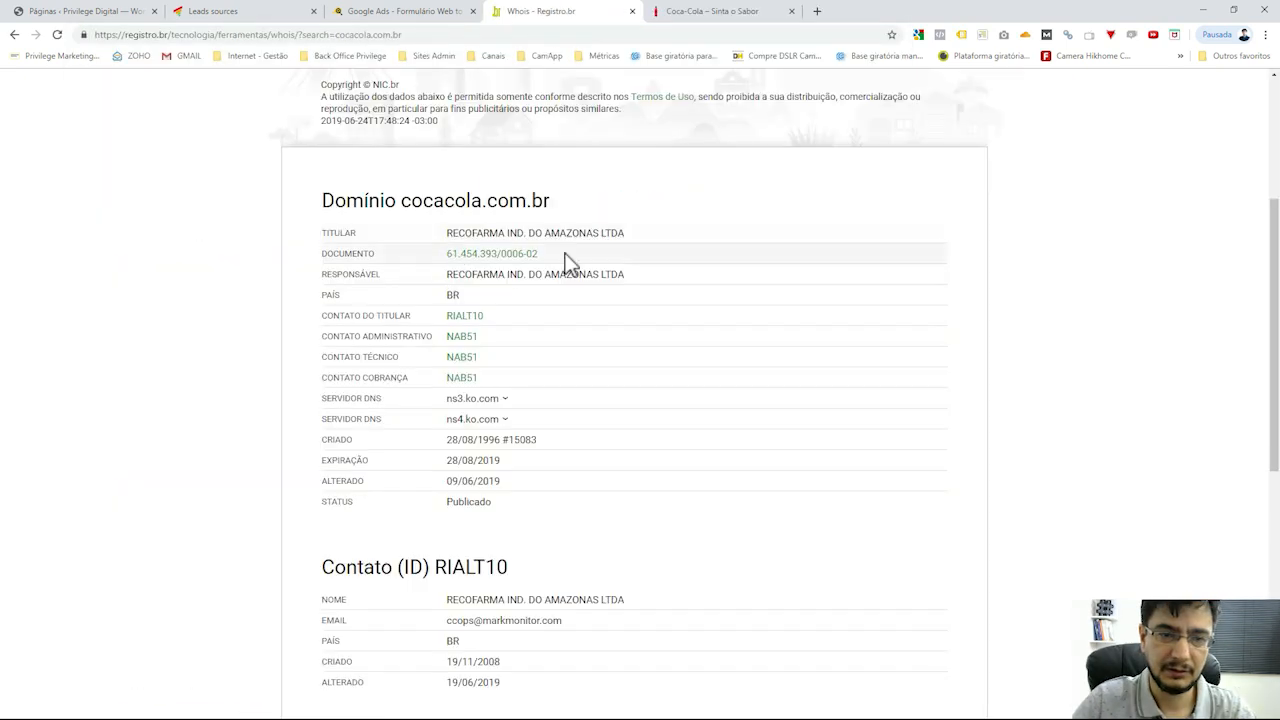
drag(563, 254, 451, 264)
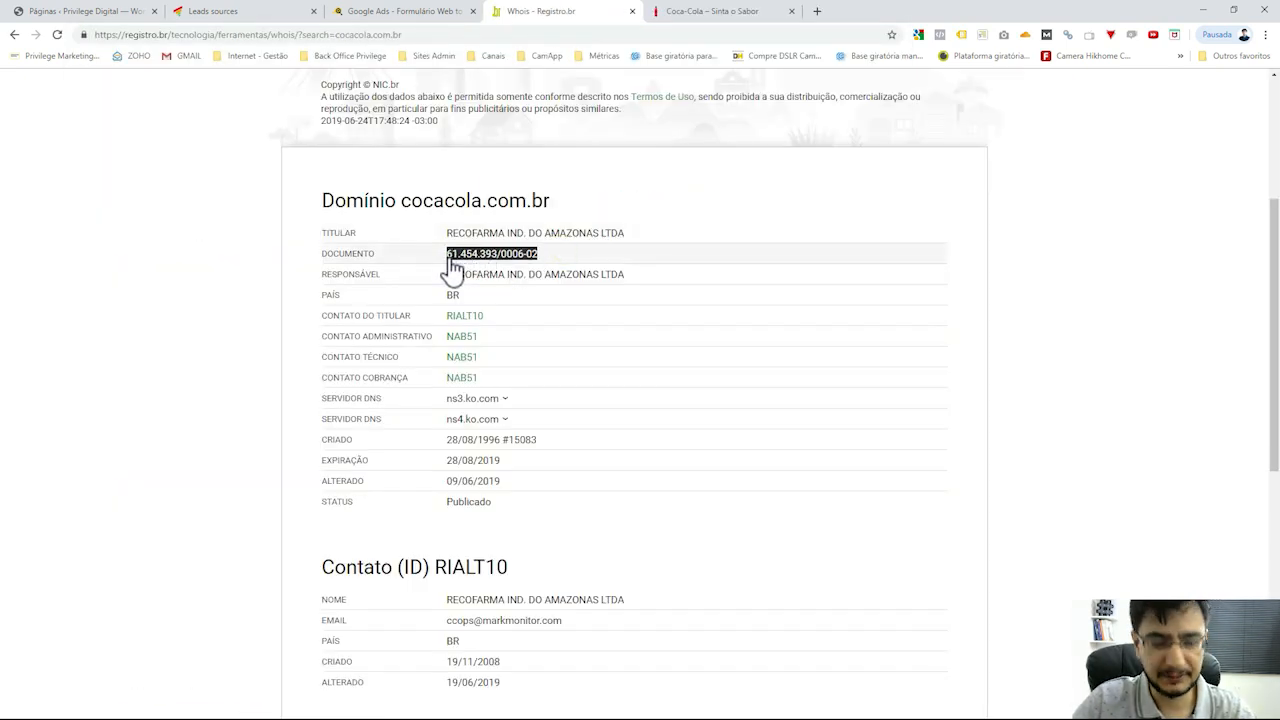
Search for fapesp, open the FAPESP homepage, and open a fresh blank tab
click(714, 13)
click(726, 34)
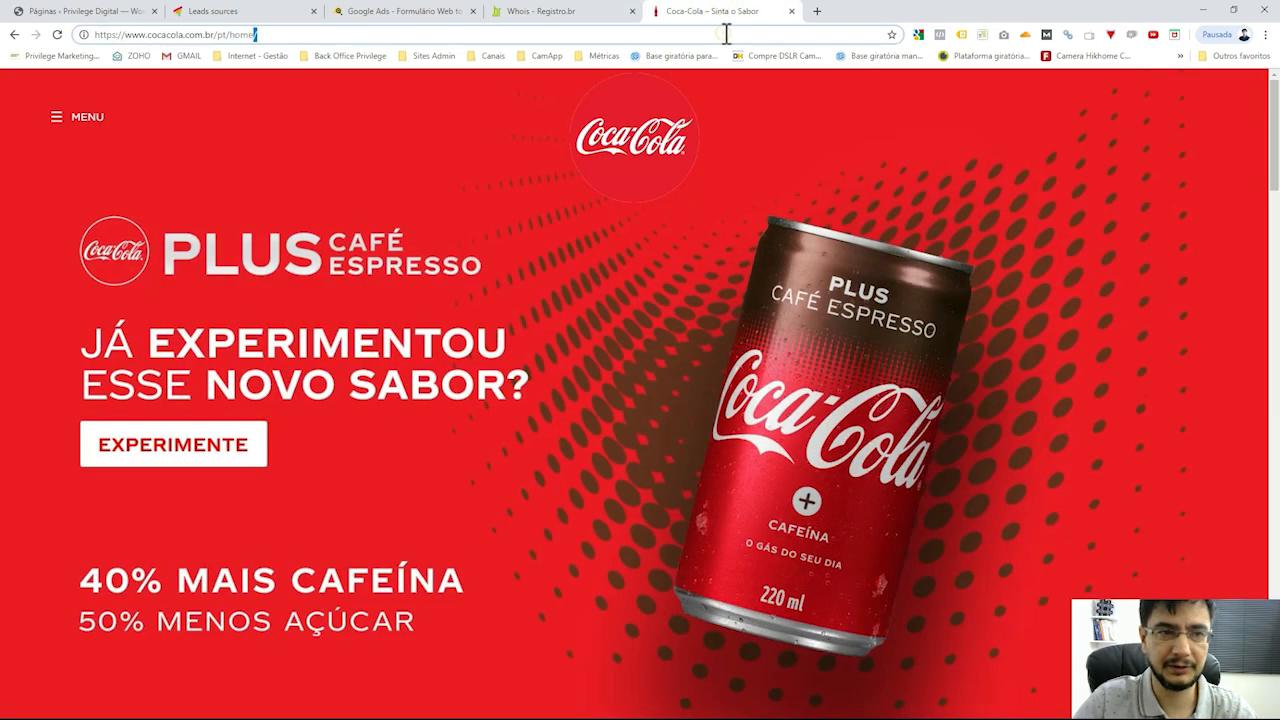
triple_click(726, 34)
text(fape)
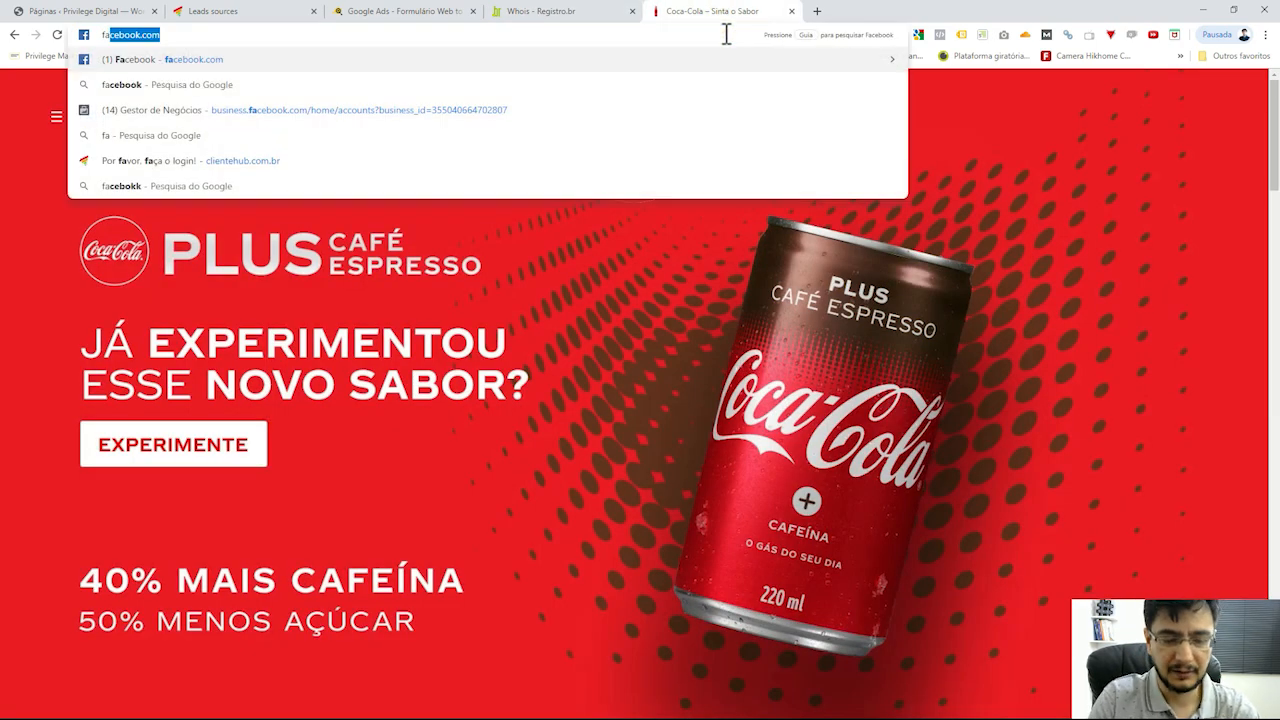
text(sp)
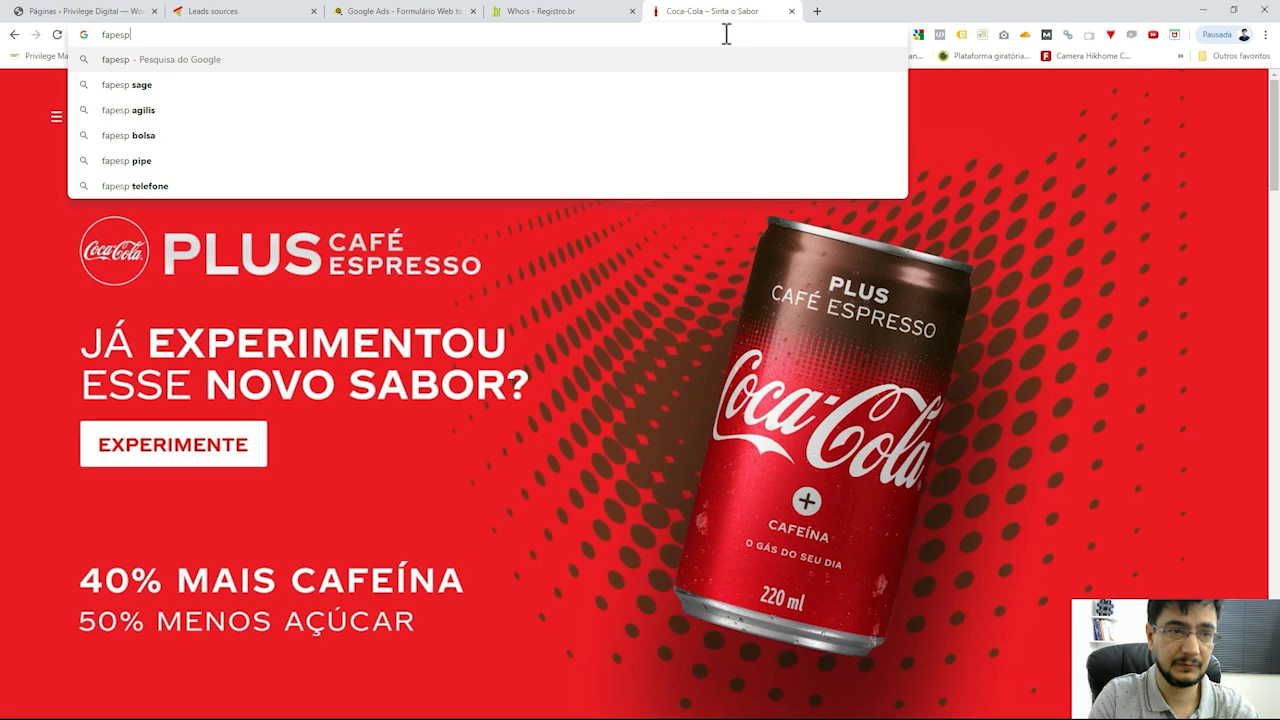
key(Return)
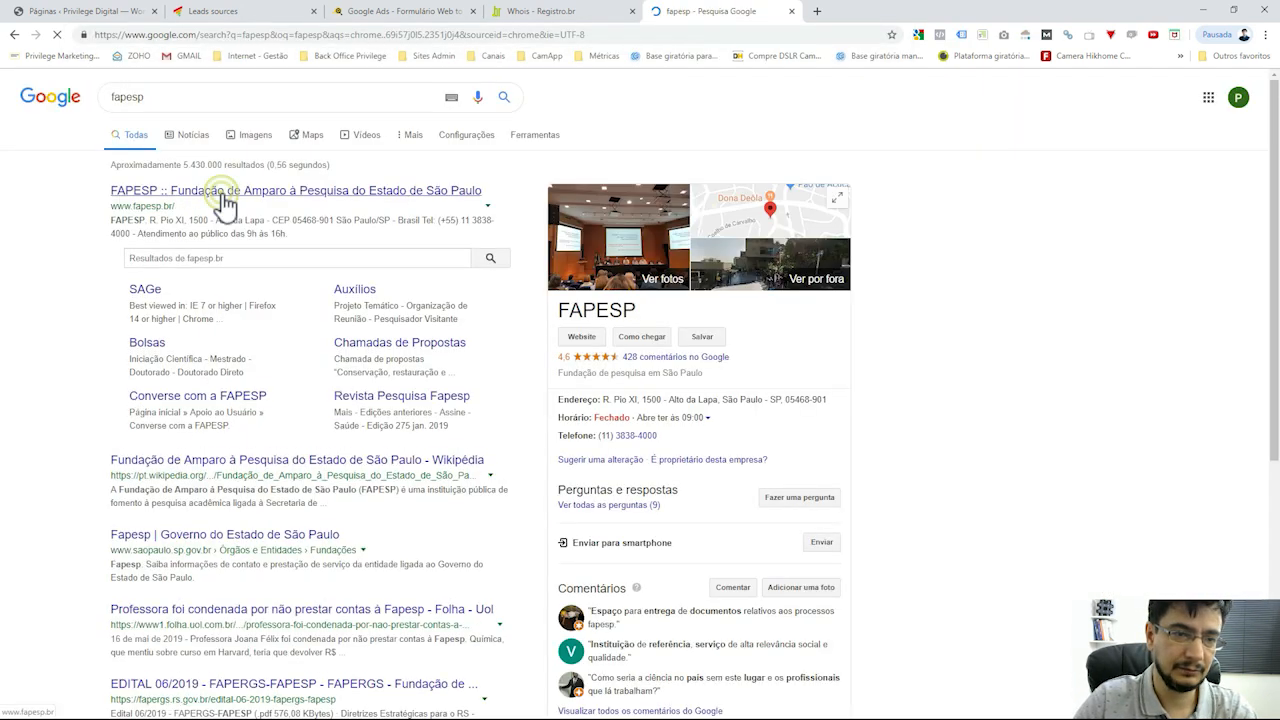
click(220, 191)
click(817, 12)
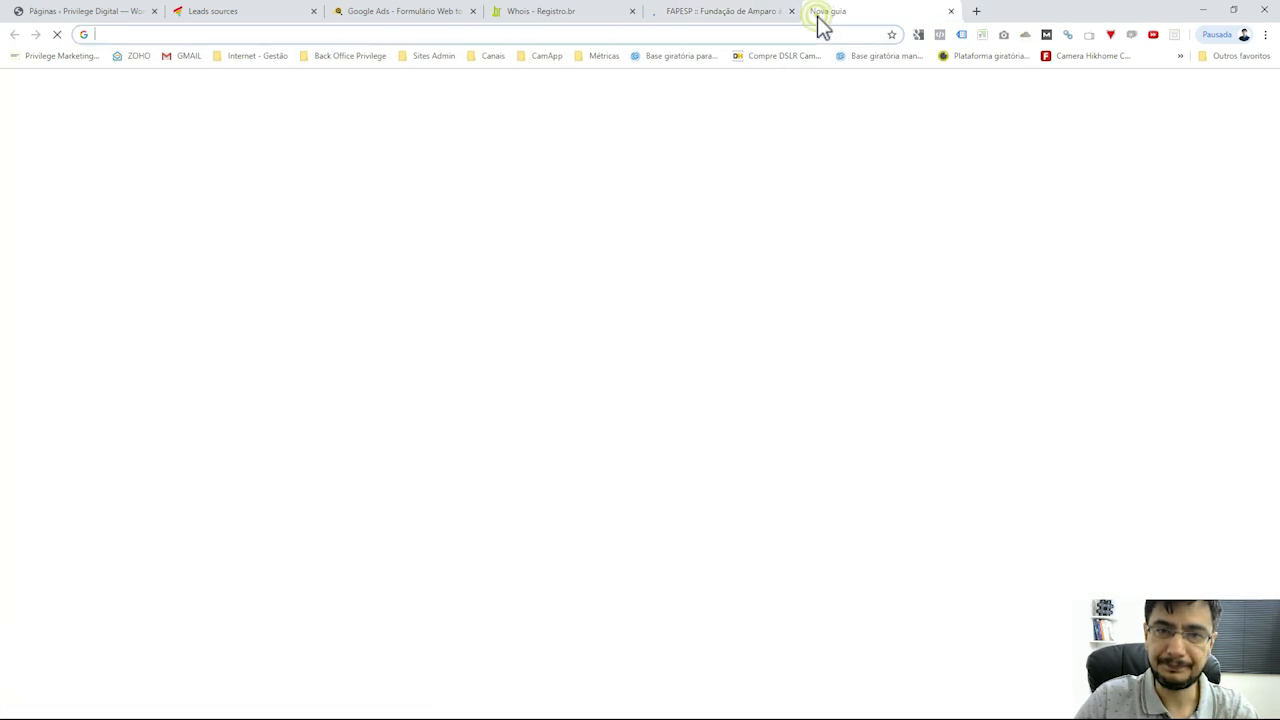
Search Google for 'consulta cnpj' and open Receita Federal's CNPJ lookup form
click(792, 38)
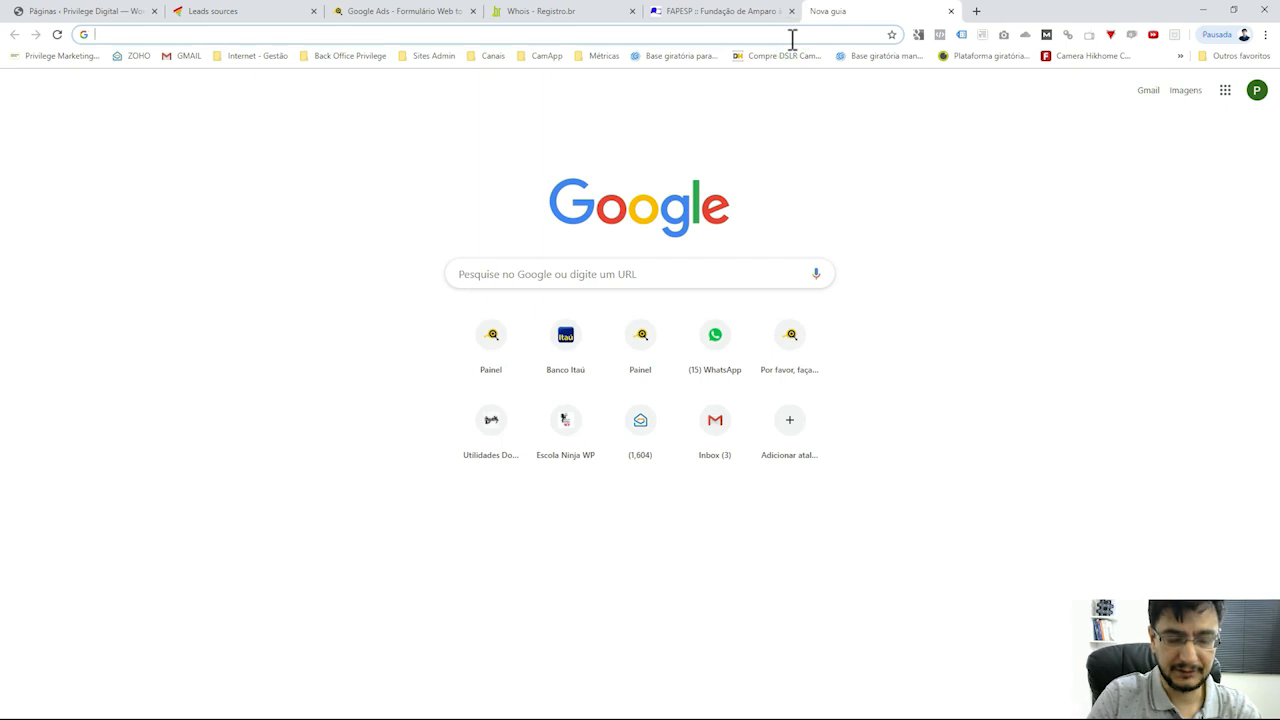
text(re)
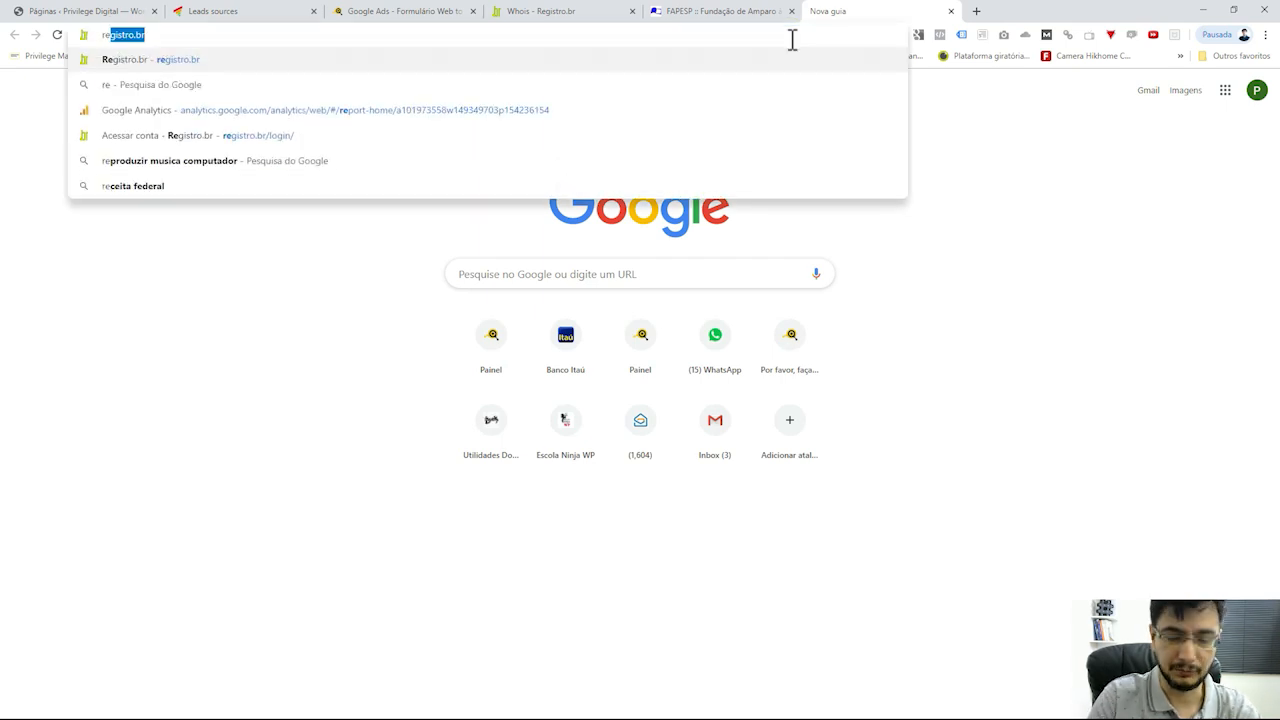
key(BackSpace)
key(BackSpace)
key(BackSpace)
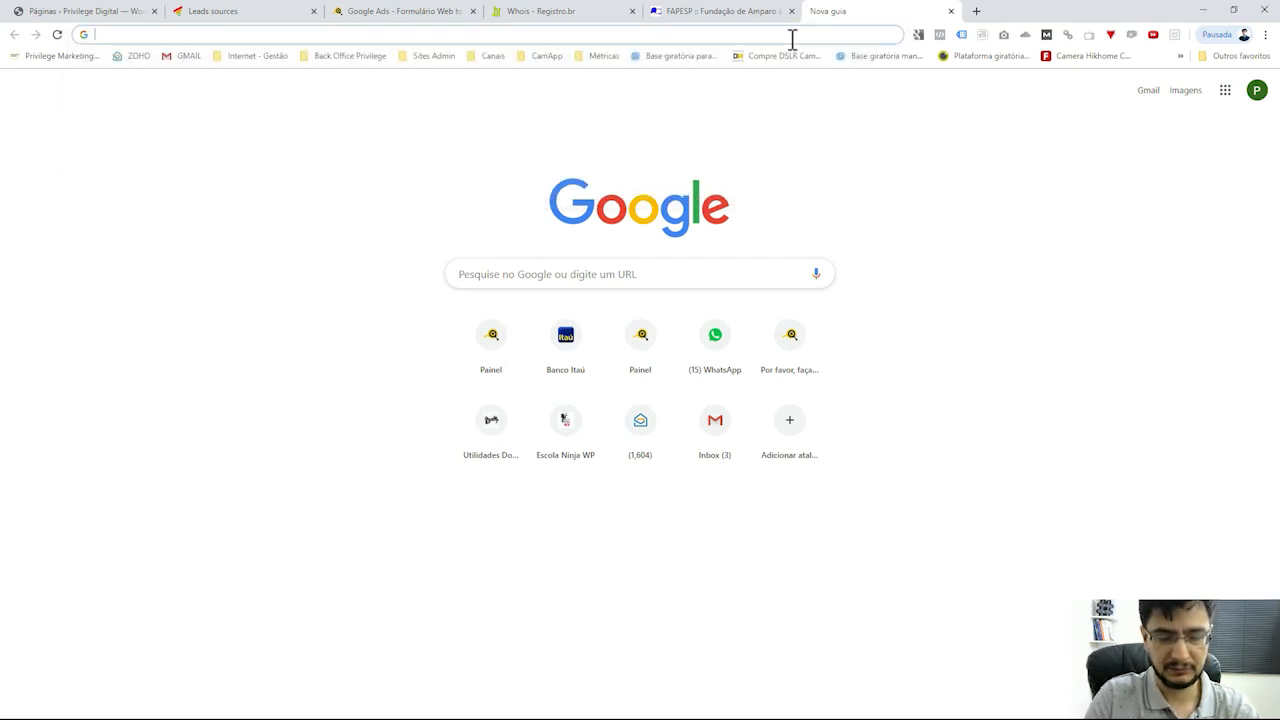
text(consulta)
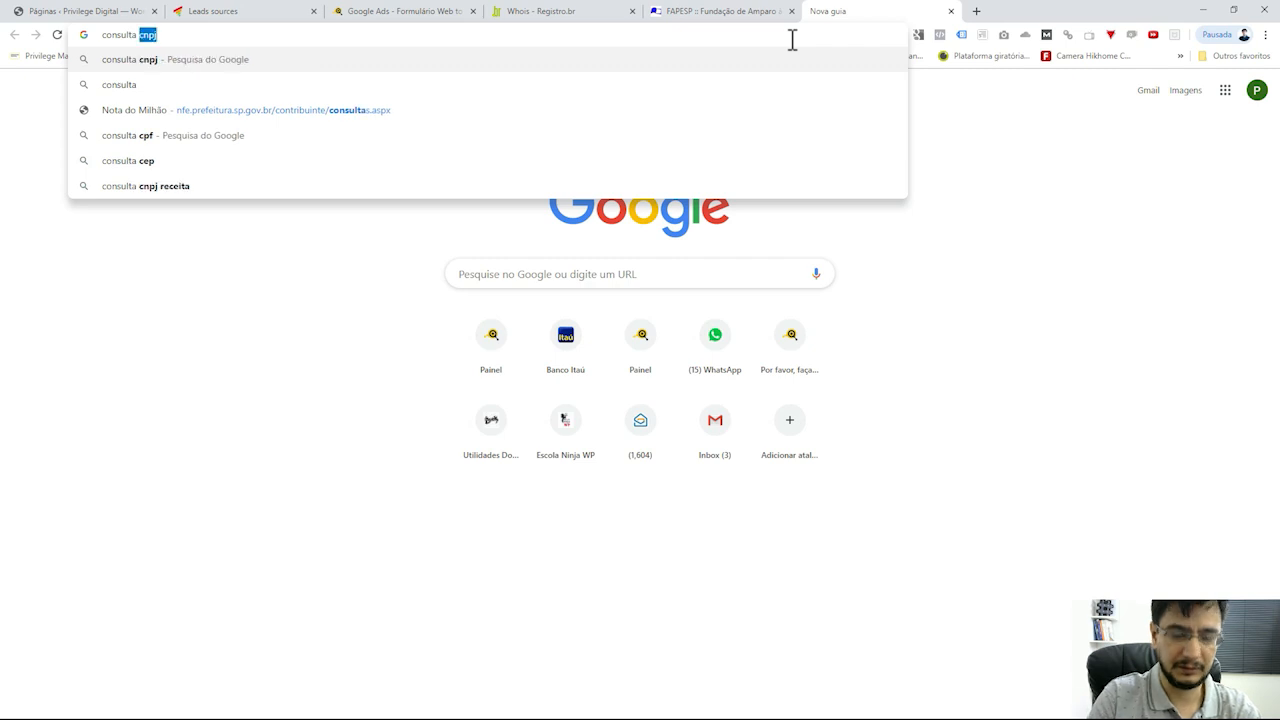
key(Return)
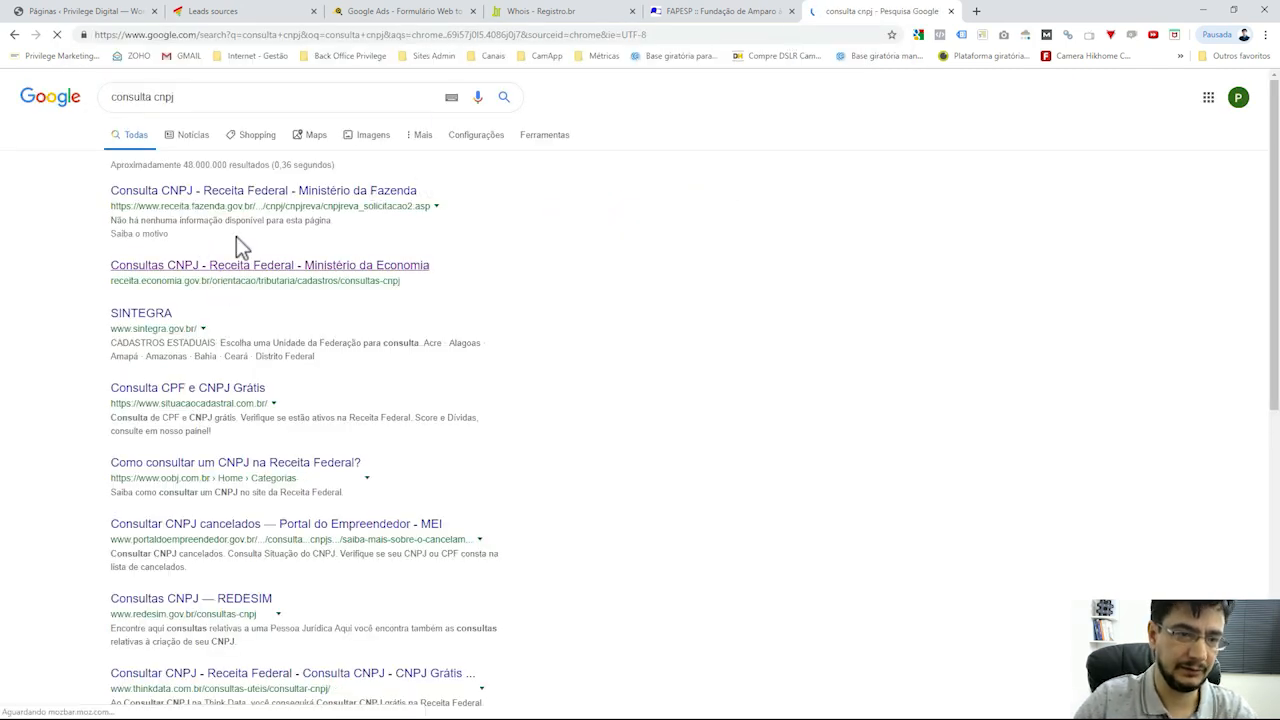
click(237, 192)
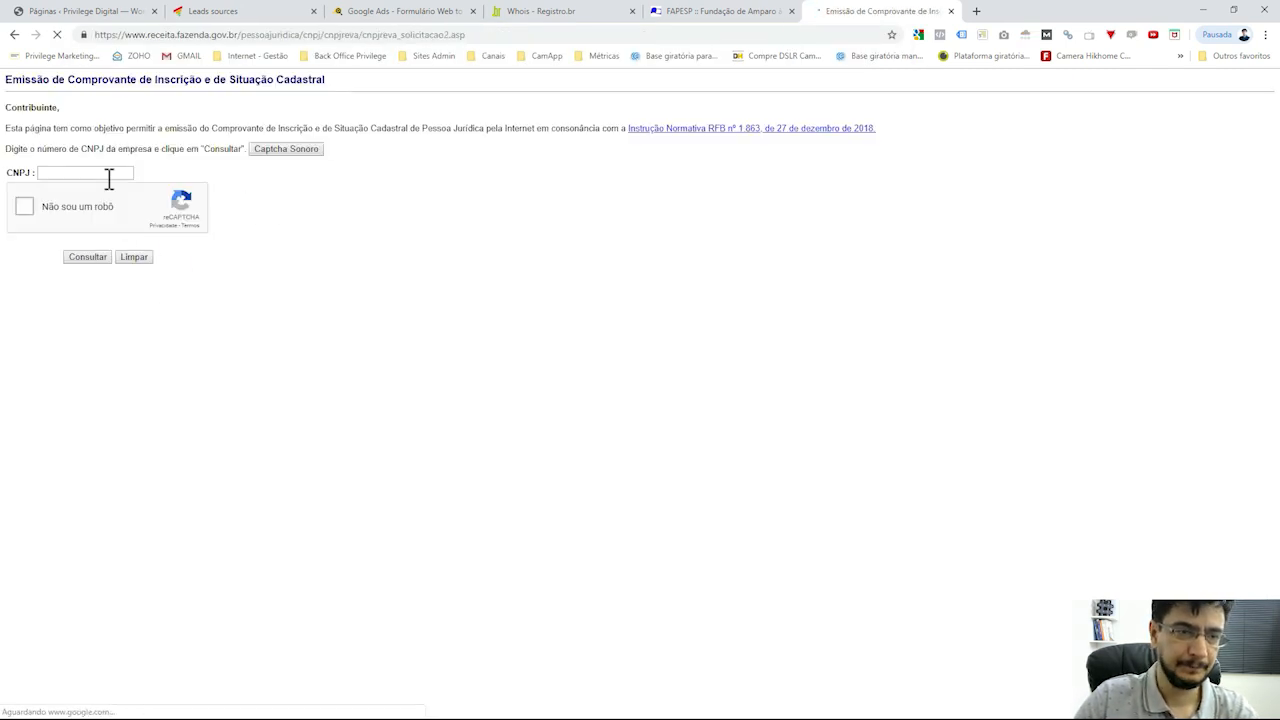
Try a saved CNPJ in the form, close the Whois tab, and clear the CNPJ field
click(106, 173)
click(160, 194)
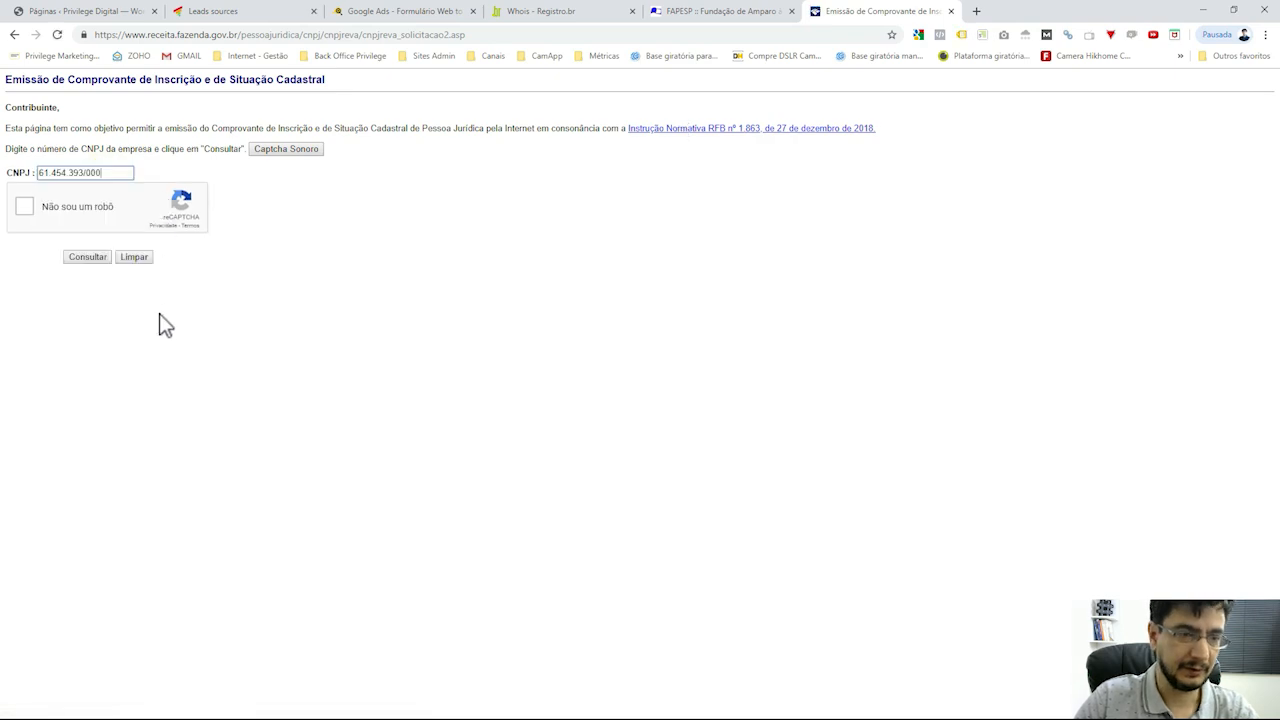
triple_click(111, 175)
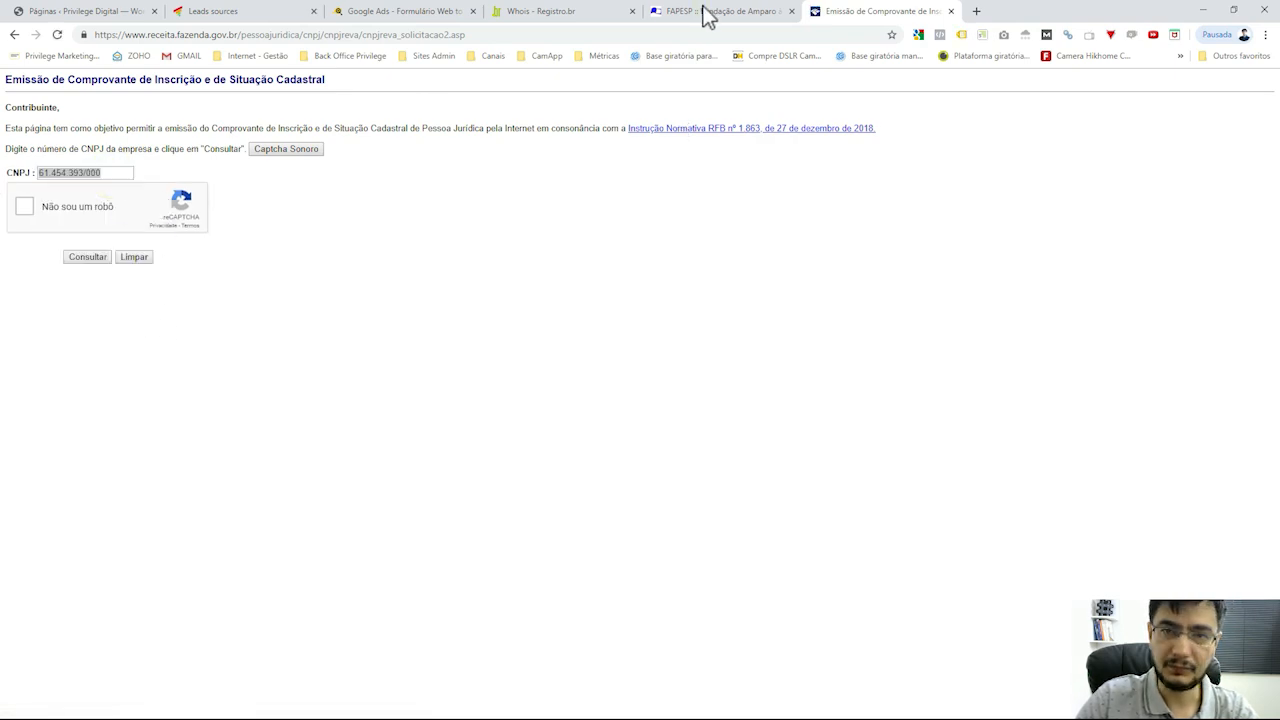
click(703, 12)
click(560, 15)
key(ctrl+w)
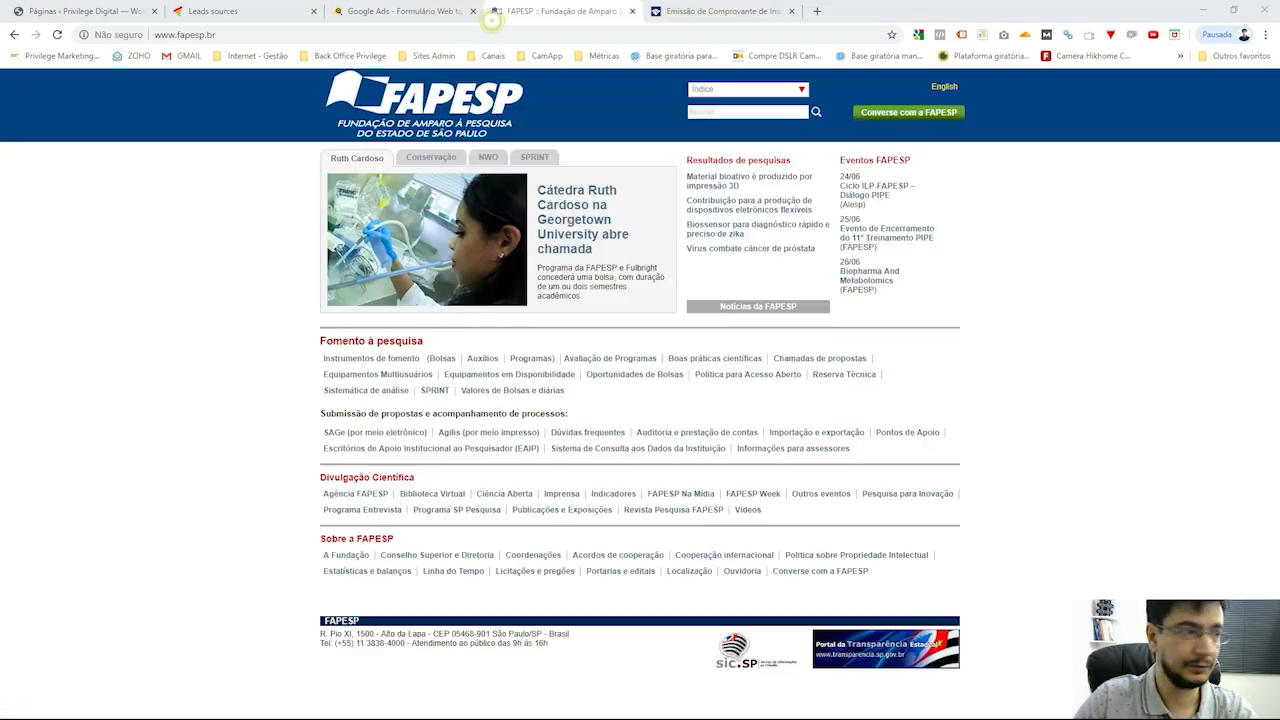
click(737, 12)
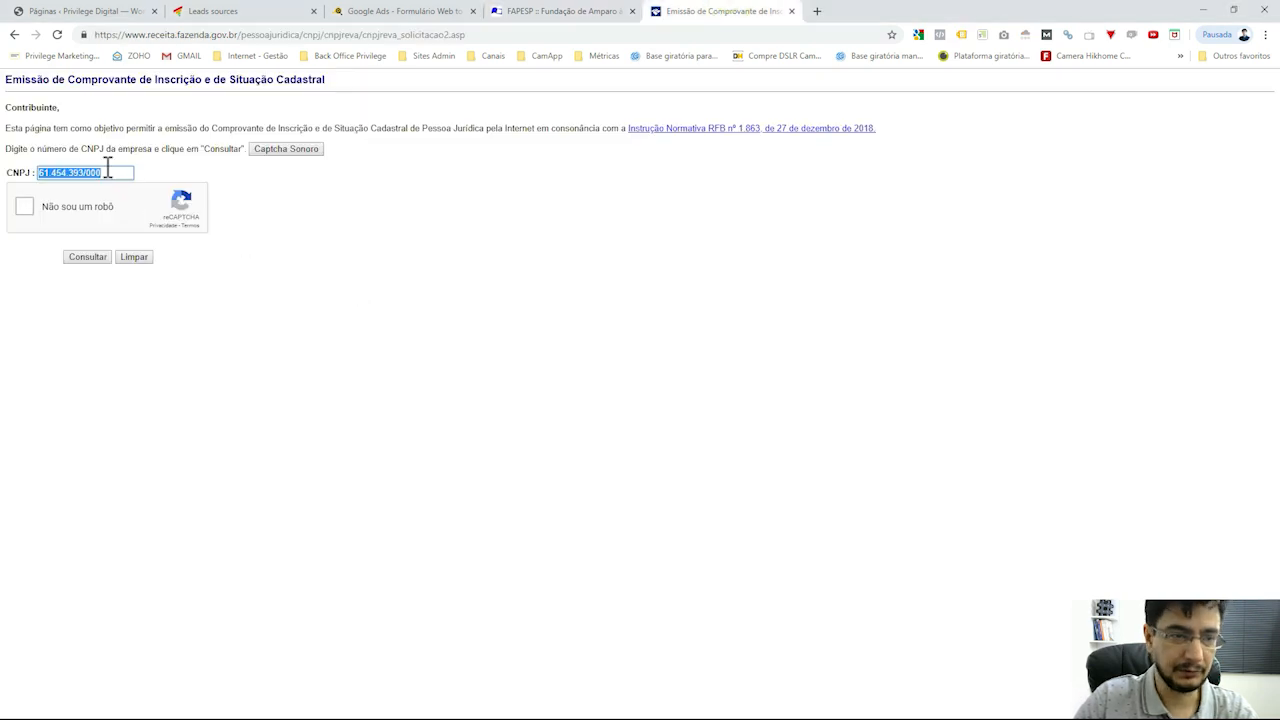
key(BackSpace)
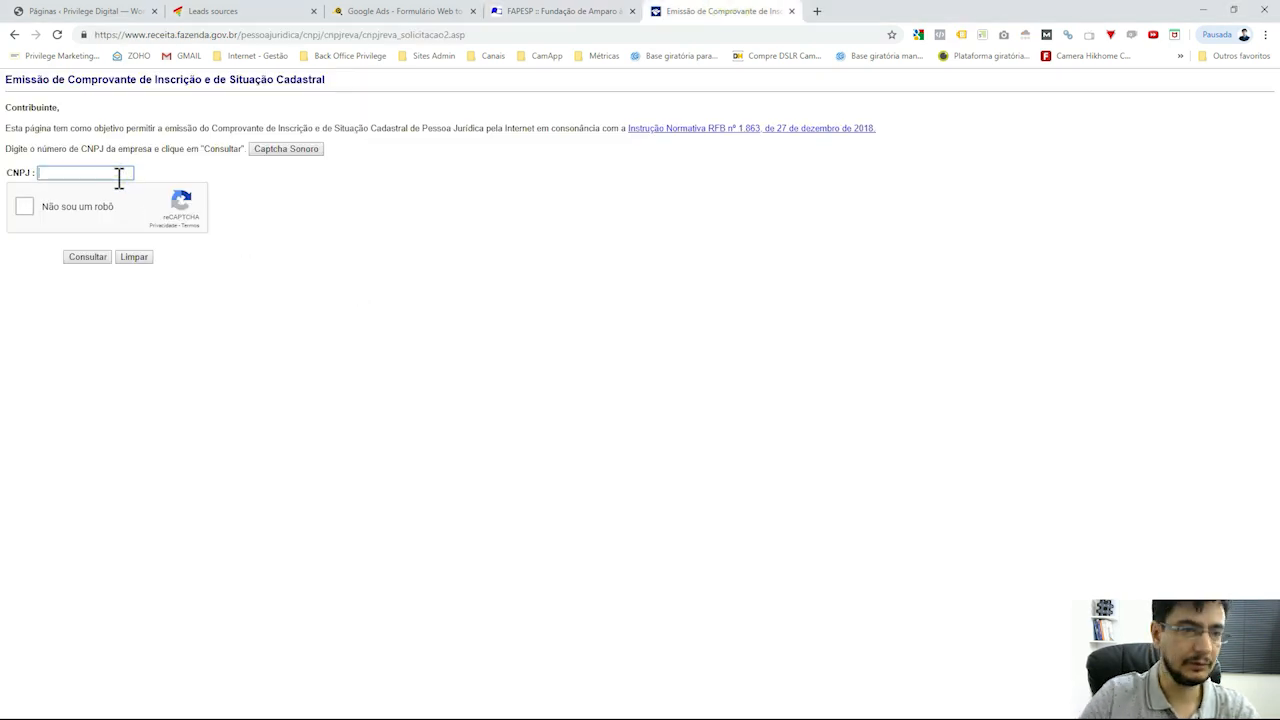
Enter the company's CNPJ number into the CNPJ field
click(126, 175)
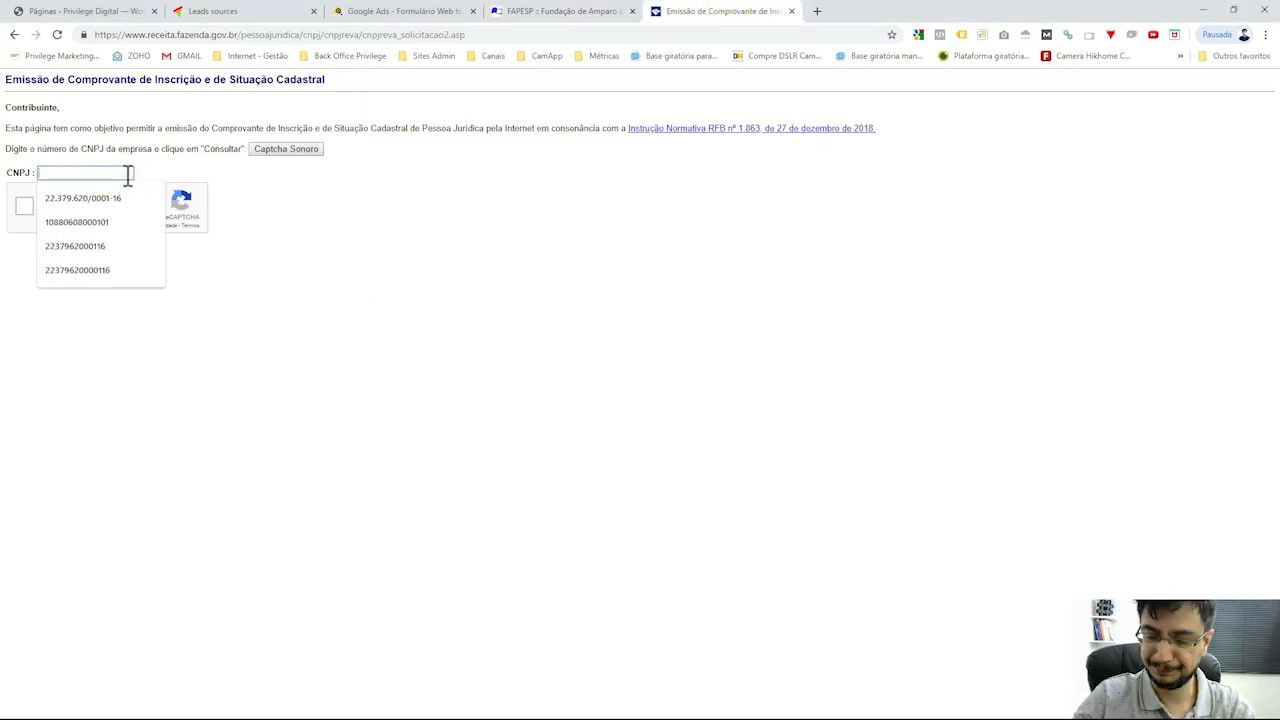
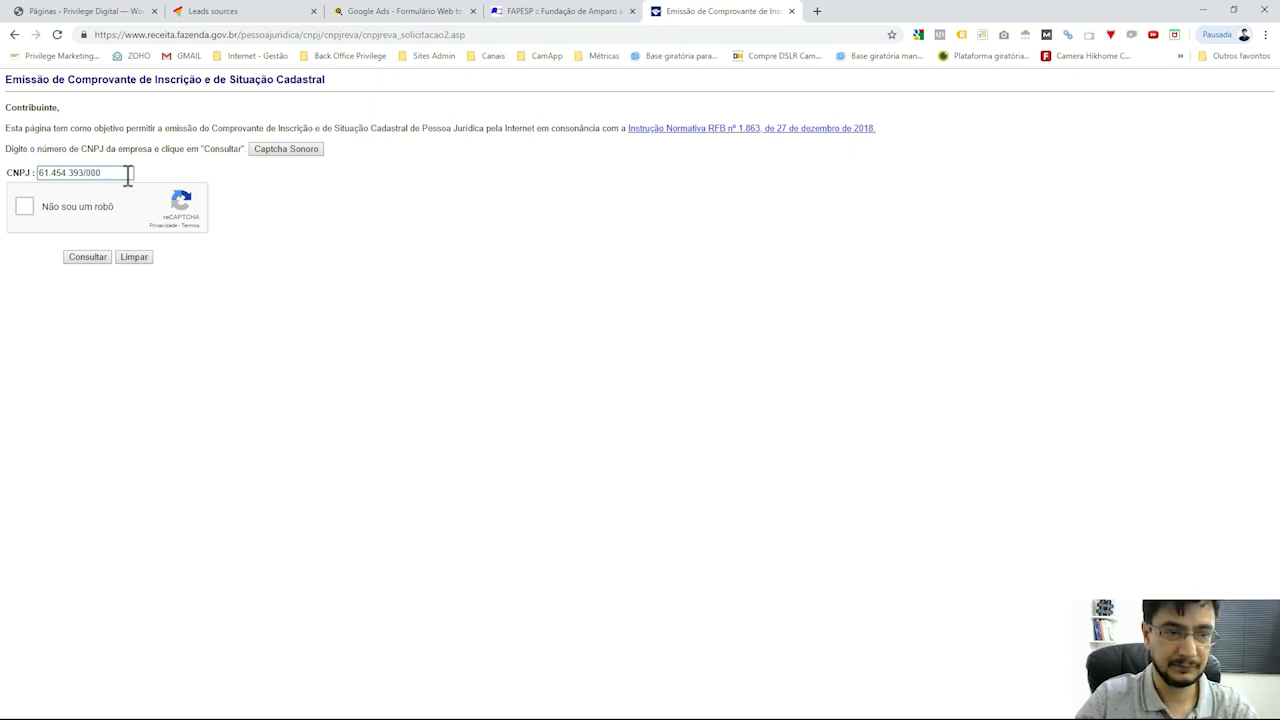
triple_click(128, 176)
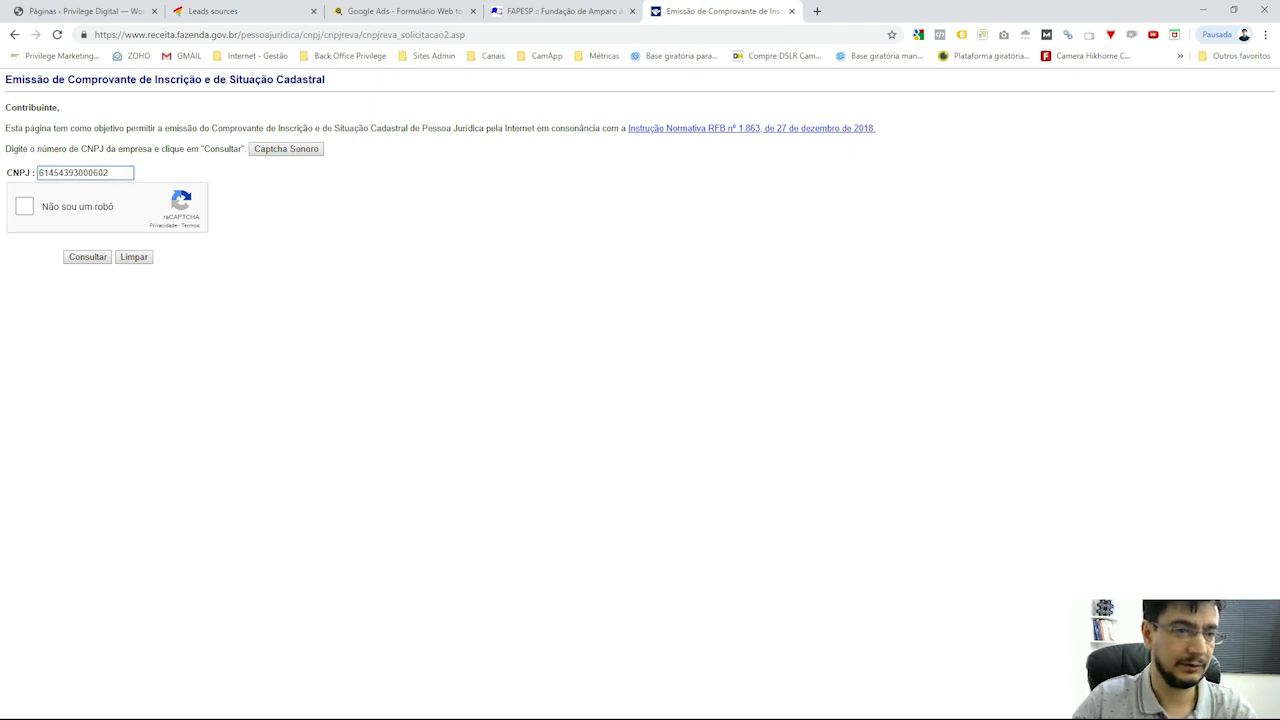
Tick 'Não sou um robô' and solve the hydrant image challenge
click(27, 207)
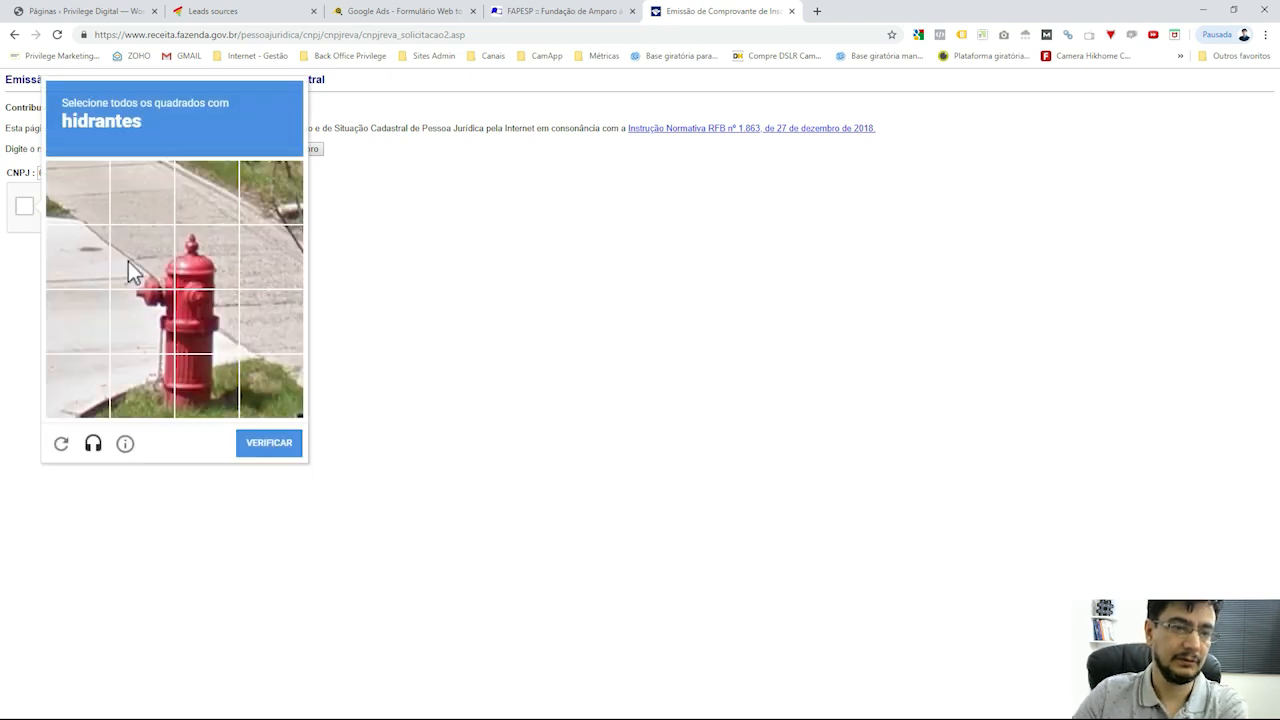
click(130, 262)
click(180, 265)
click(168, 313)
click(180, 322)
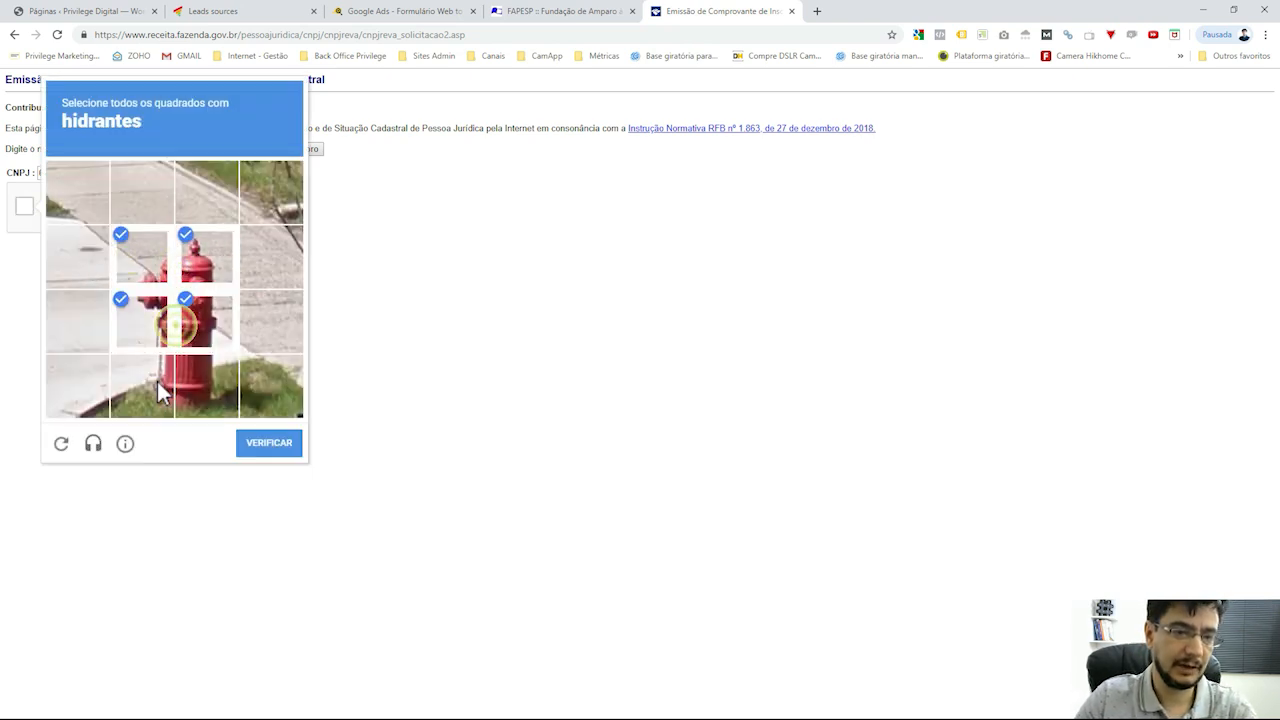
click(157, 381)
click(195, 395)
click(255, 448)
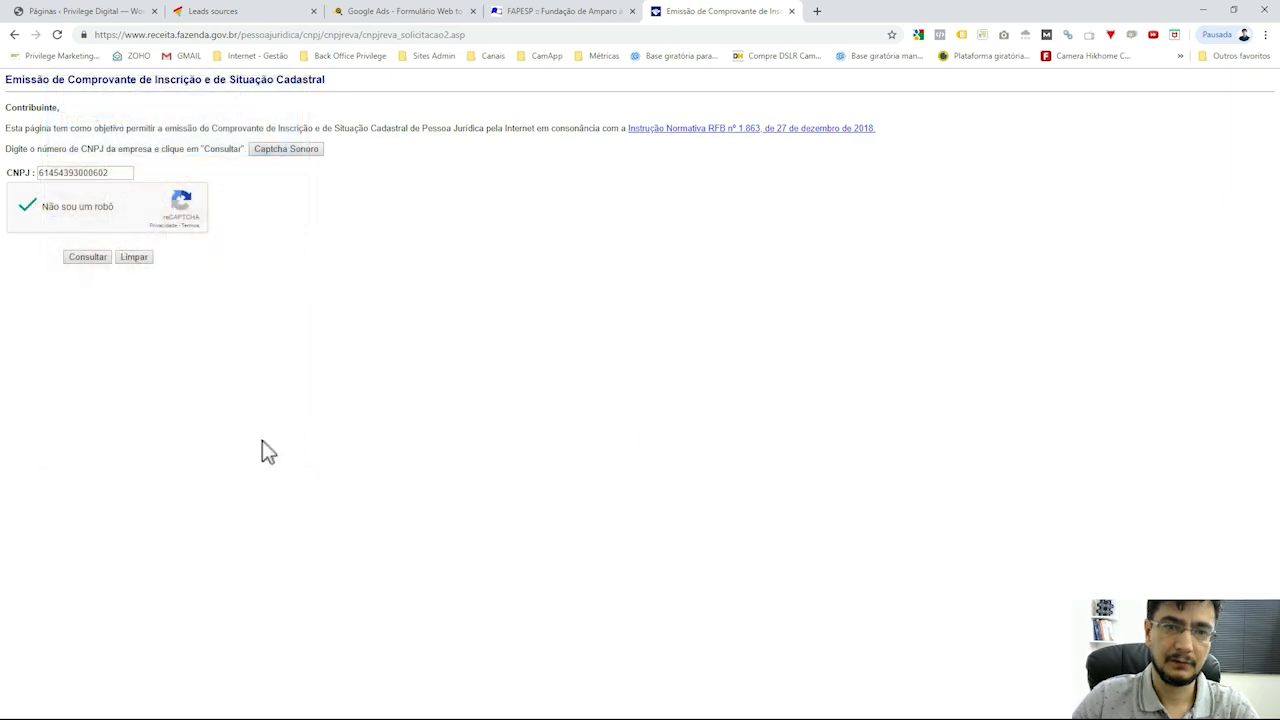
Run the CNPJ lookup and check the RECOFARMA trade name on the certificate
click(102, 262)
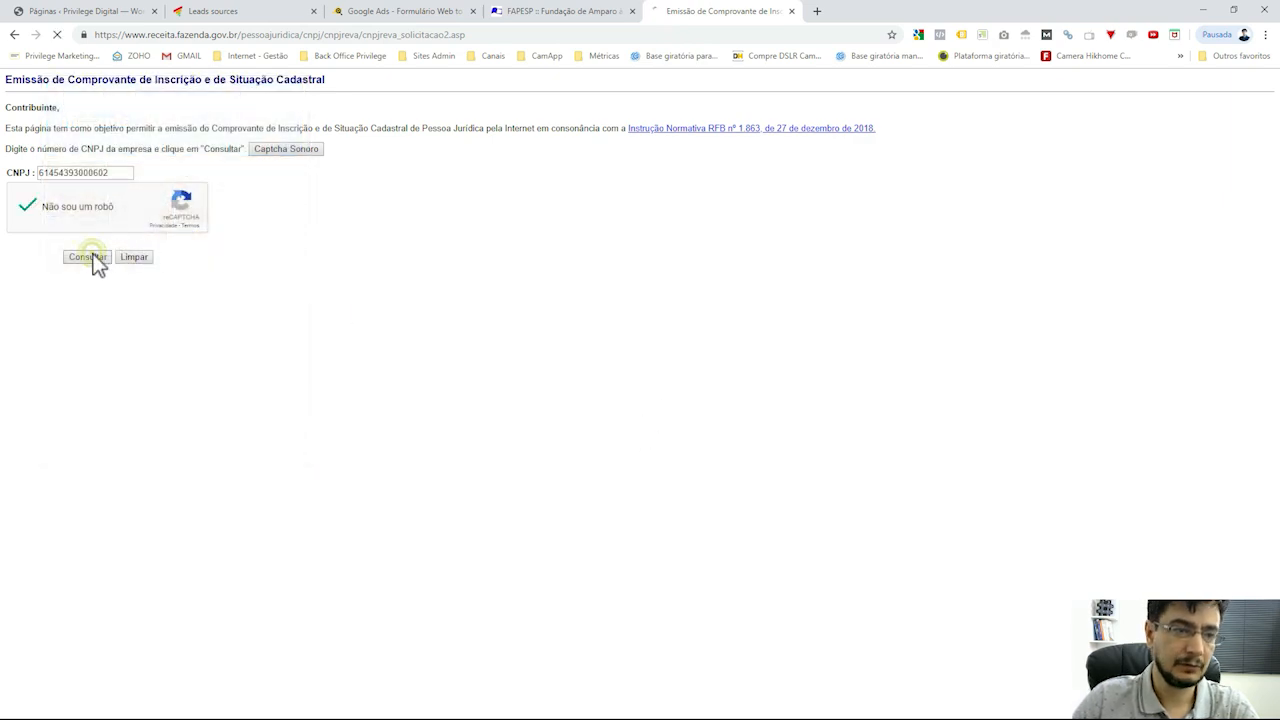
scroll(337, 431, down, 1)
scroll(346, 428, up, 1)
scroll(346, 428, down, 1)
scroll(346, 428, up, 1)
double_click(45, 304)
click(467, 390)
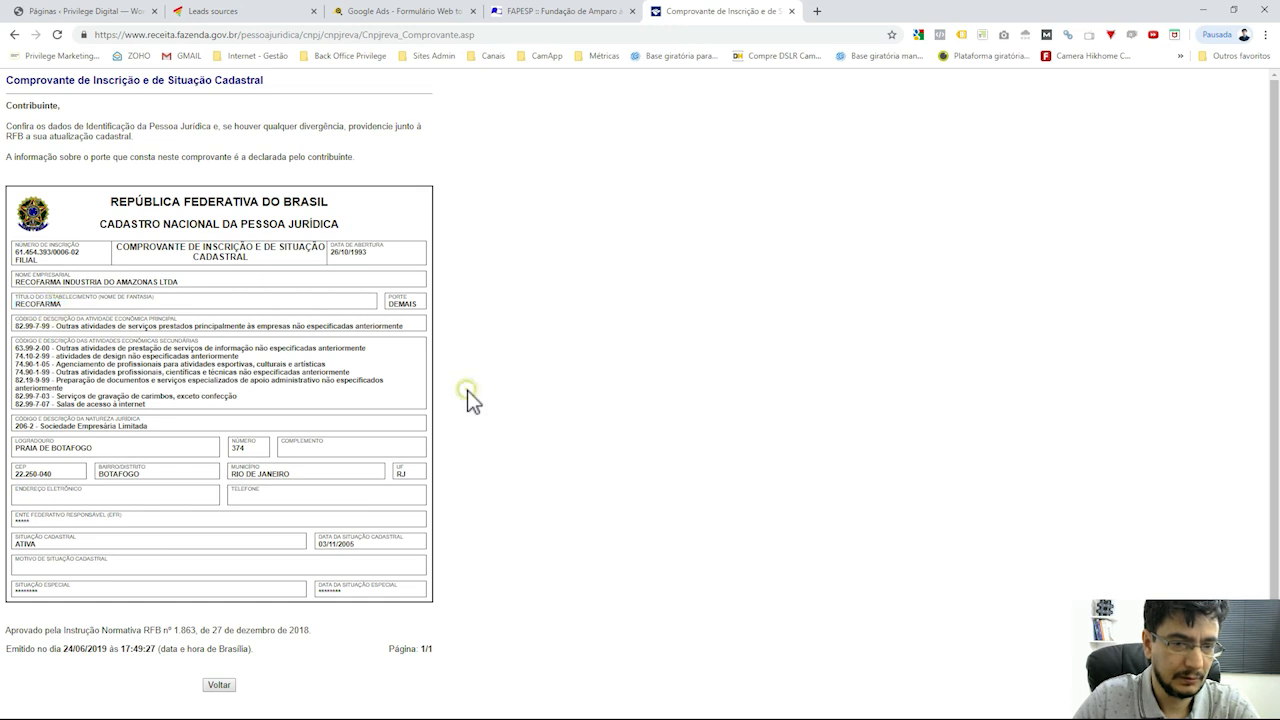
Highlight RECOFARMA and its secondary activities, such as 82.99-7-03 stamp engraving, comparing with the FAPESP tab
double_click(45, 304)
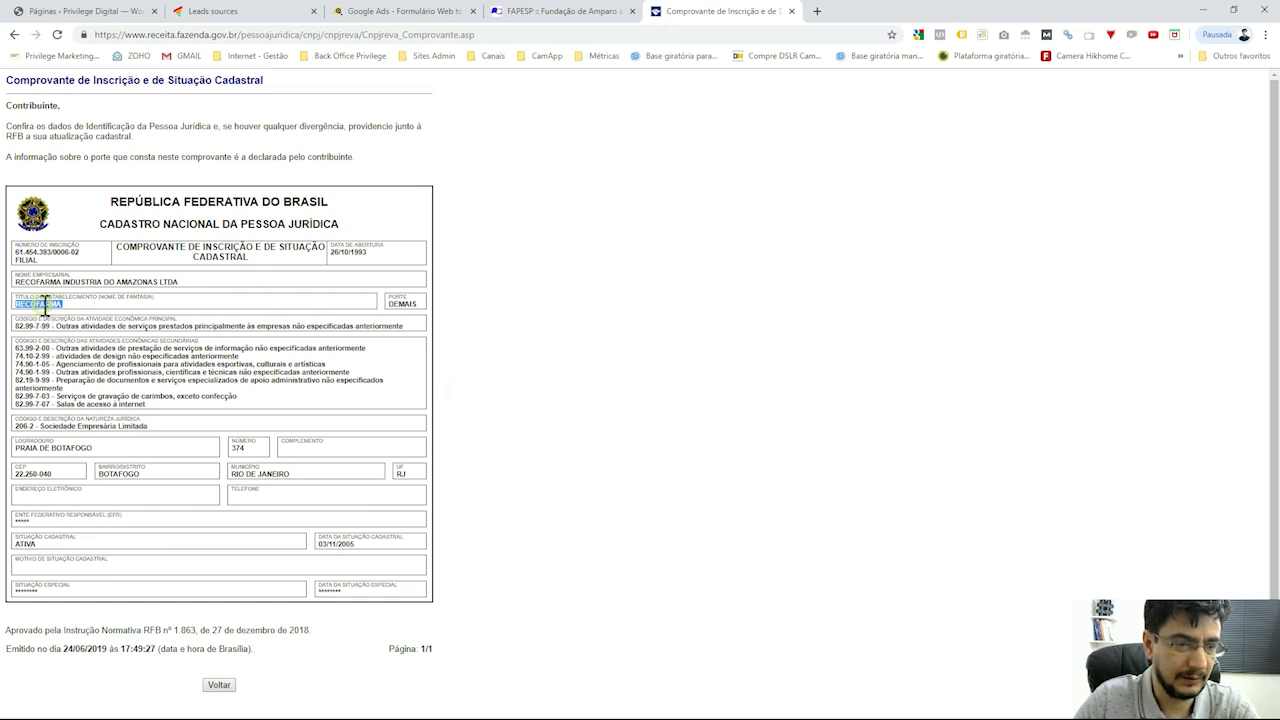
drag(60, 348, 255, 386)
click(255, 386)
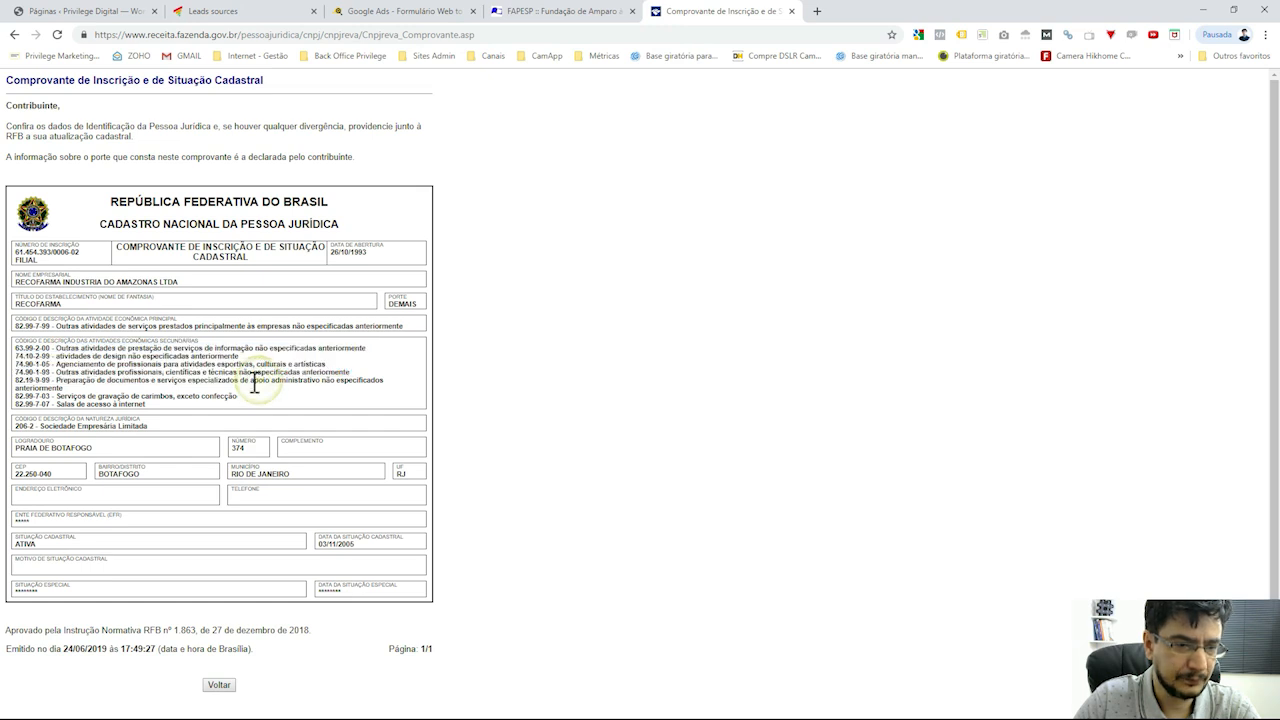
drag(98, 397, 255, 405)
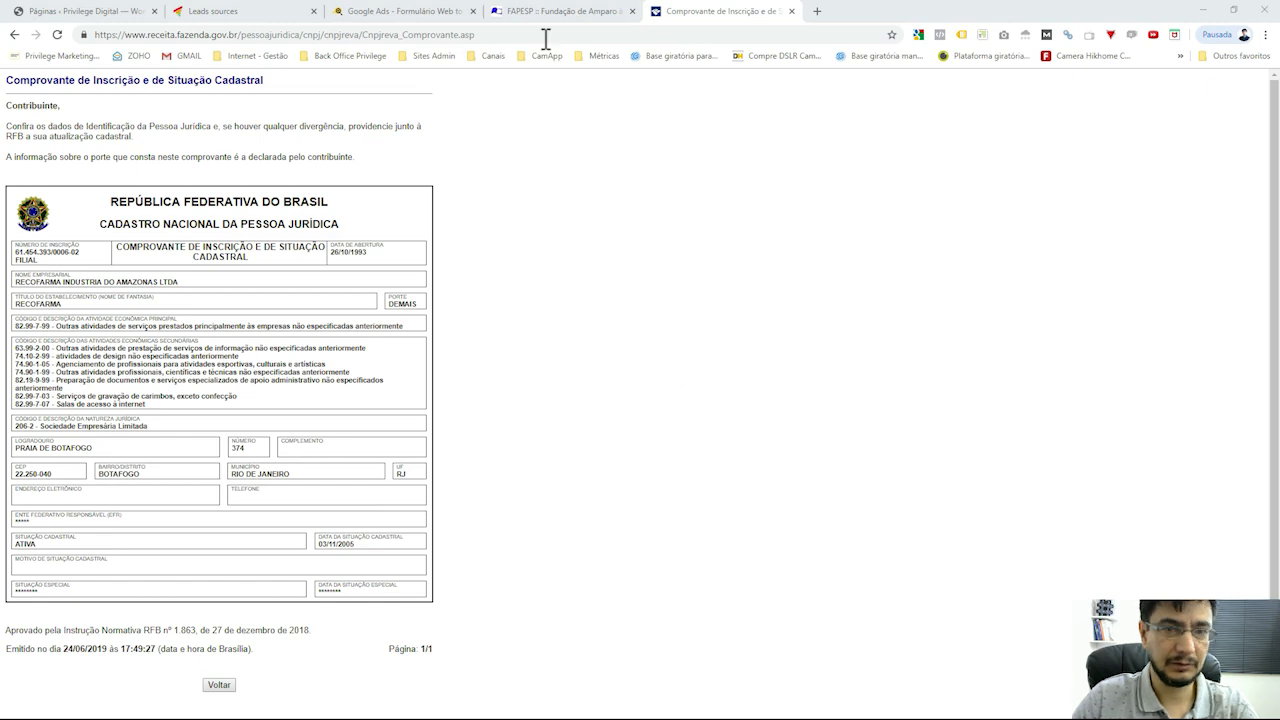
click(567, 13)
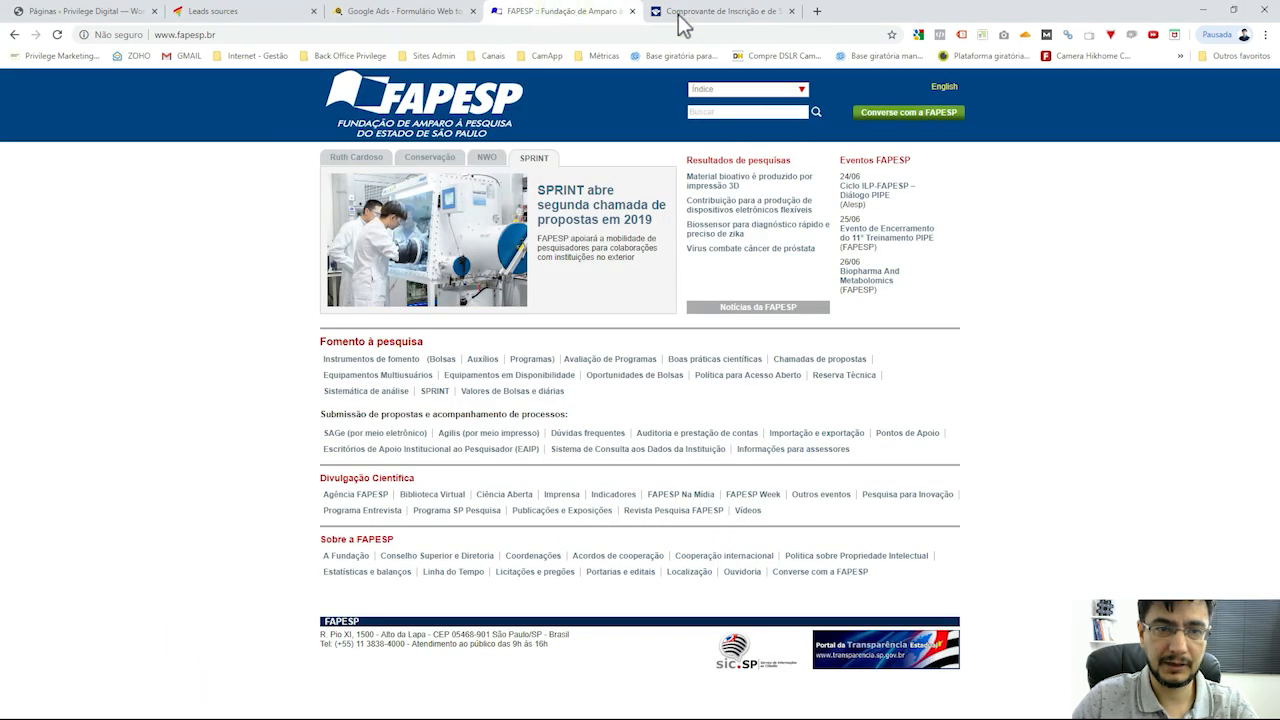
click(730, 20)
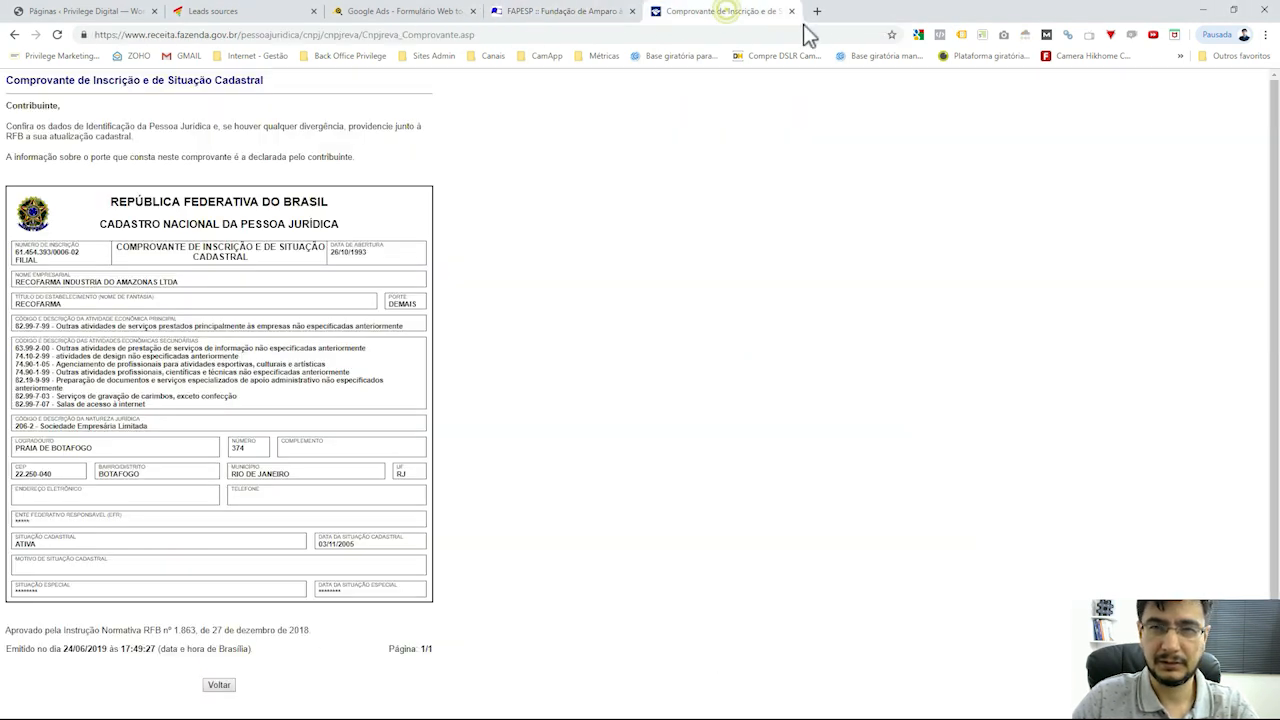
click(600, 18)
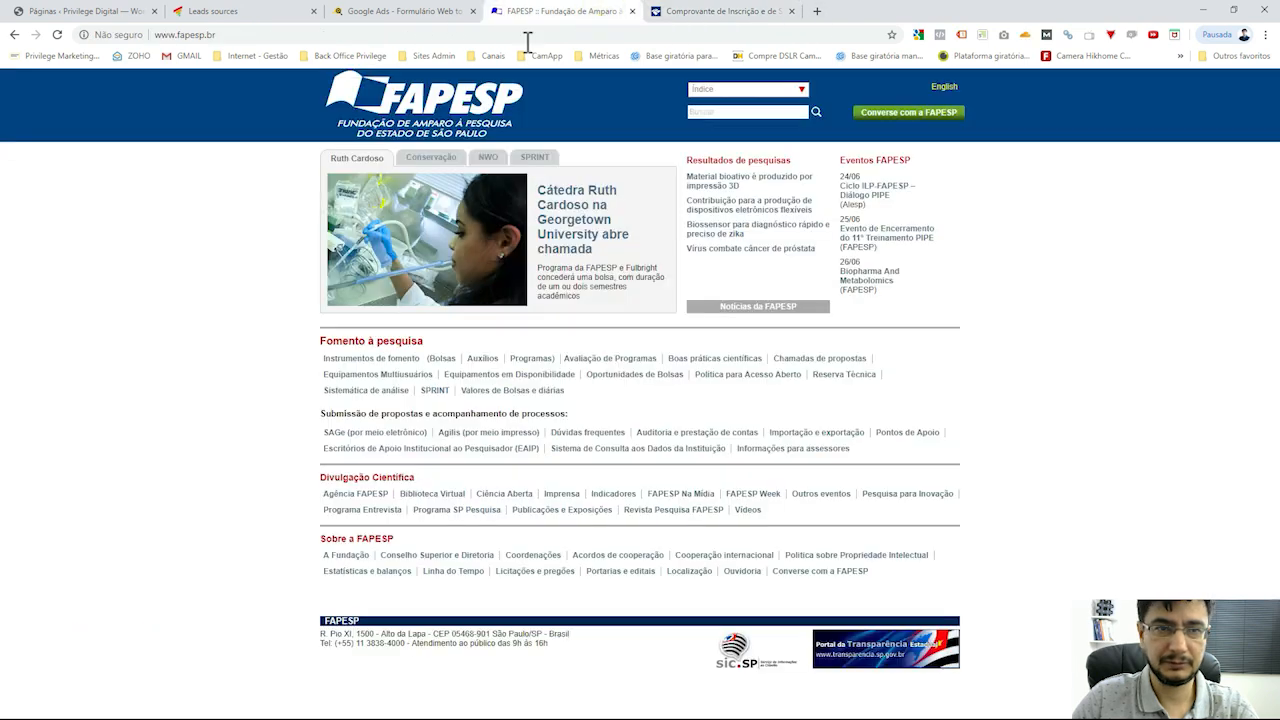
click(720, 14)
Search for whois and open the Registro.br Whois page
click(720, 35)
text(whois)
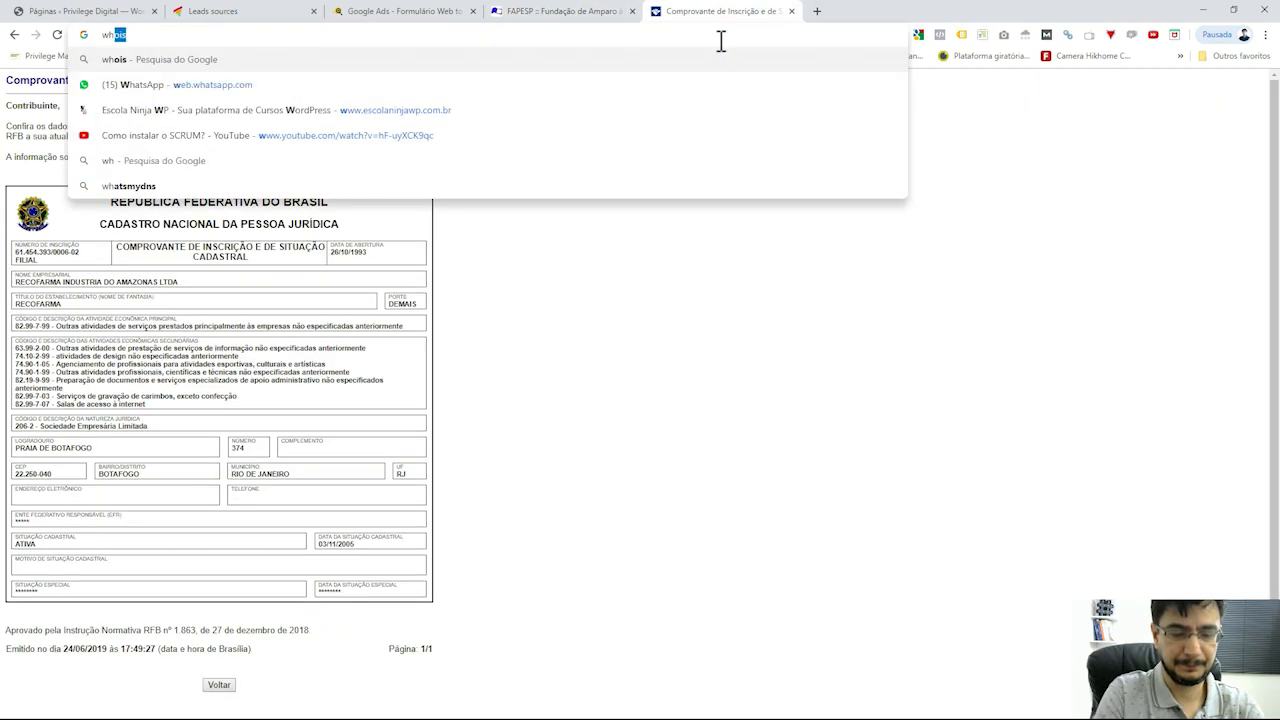
key(Return)
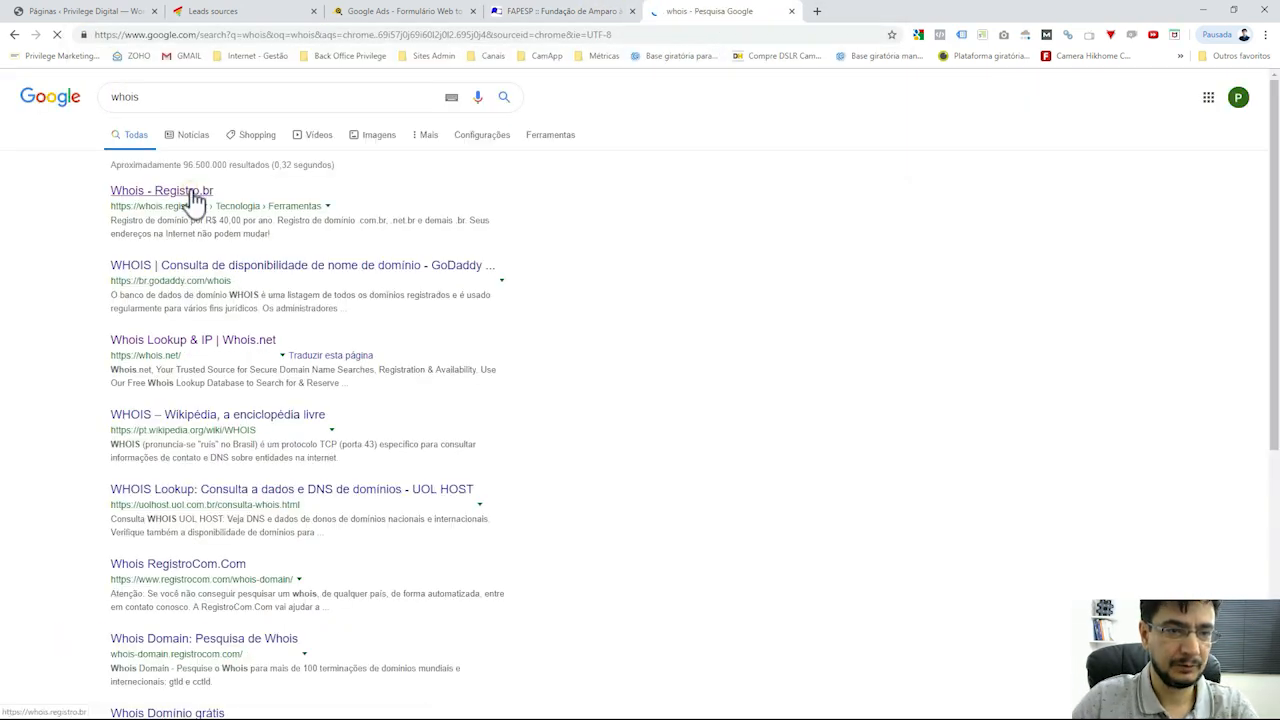
click(189, 190)
Search Google for 'grafica online', open the Printi ad, and select printi.com.br in the address
click(817, 13)
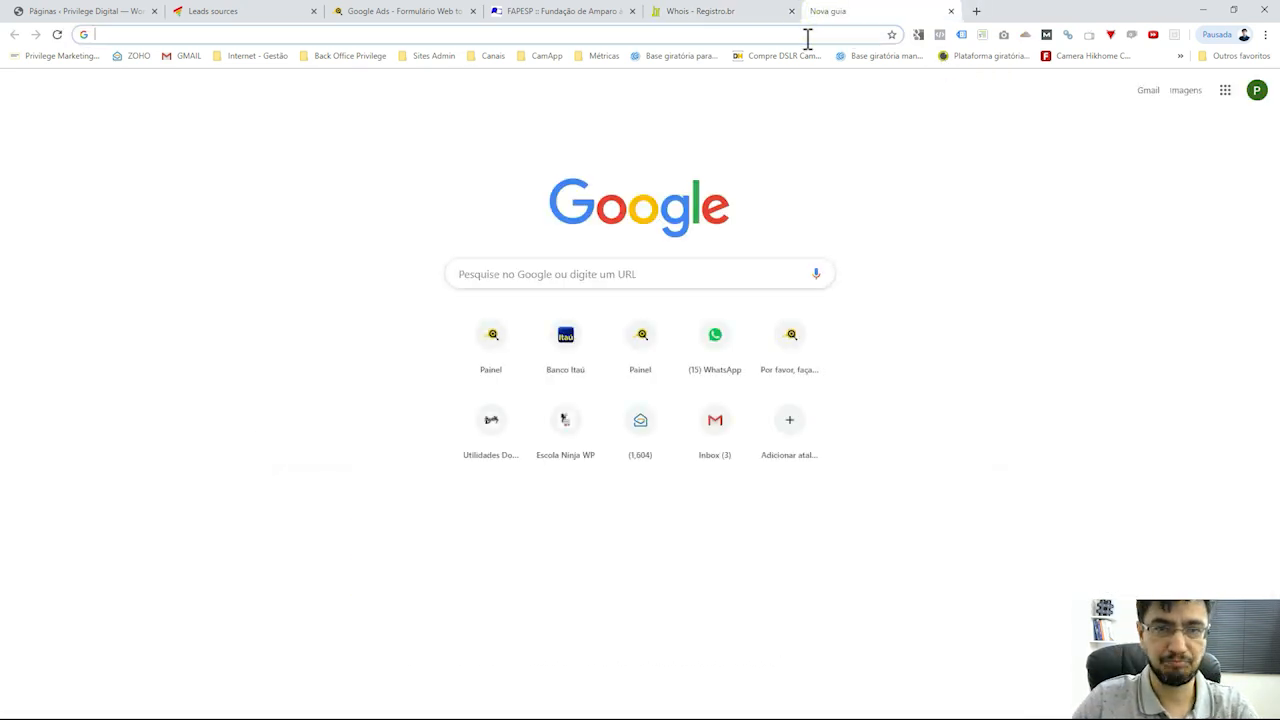
text(grafica )
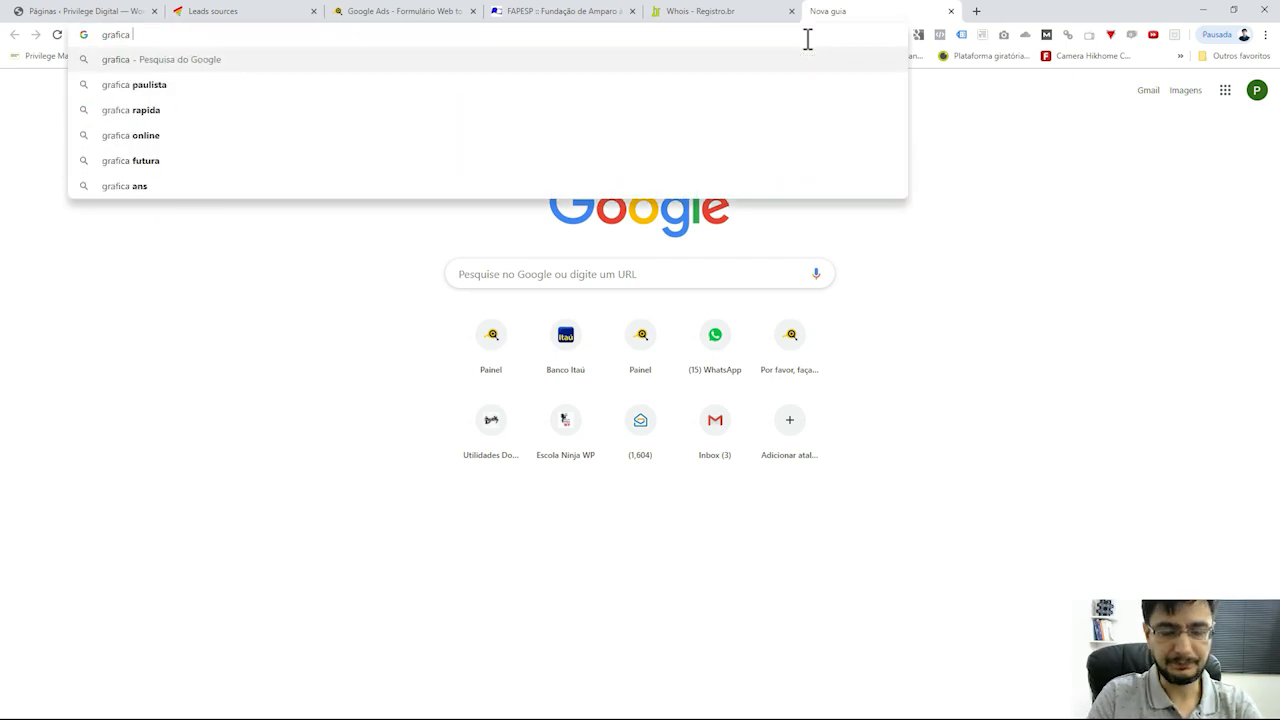
text(online)
key(Return)
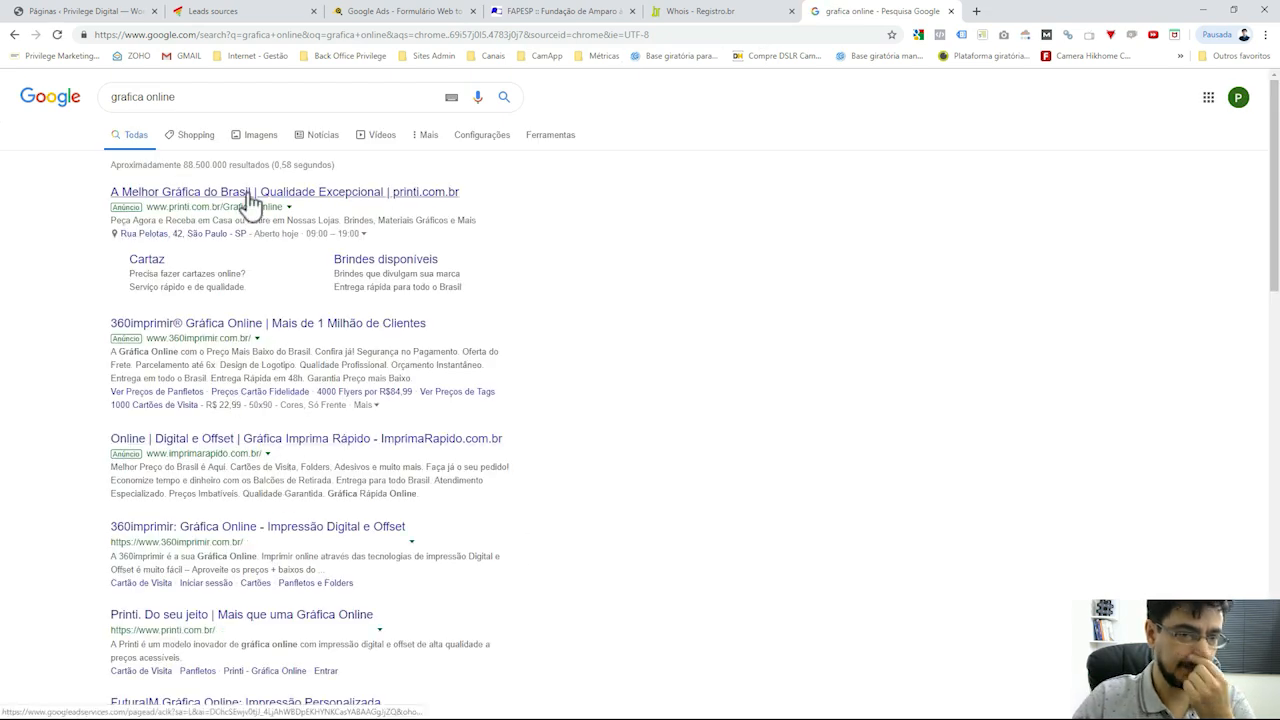
click(247, 195)
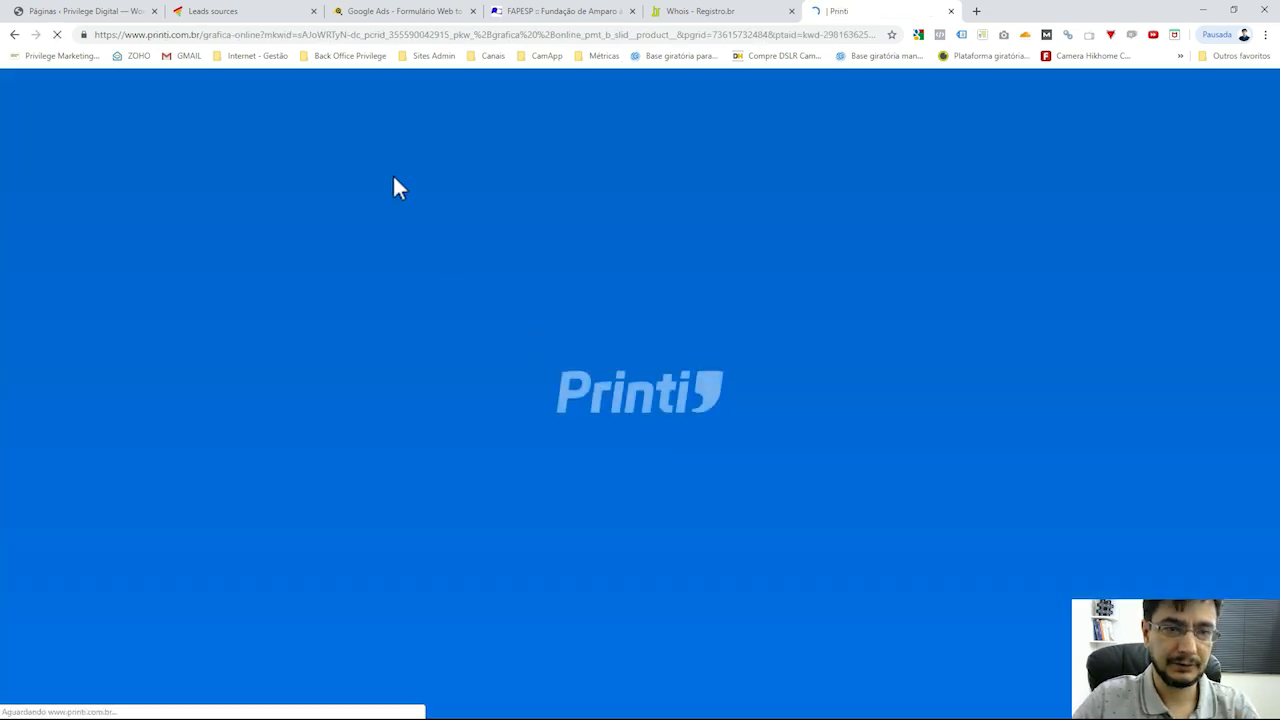
drag(149, 34, 203, 35)
key(ctrl+c)
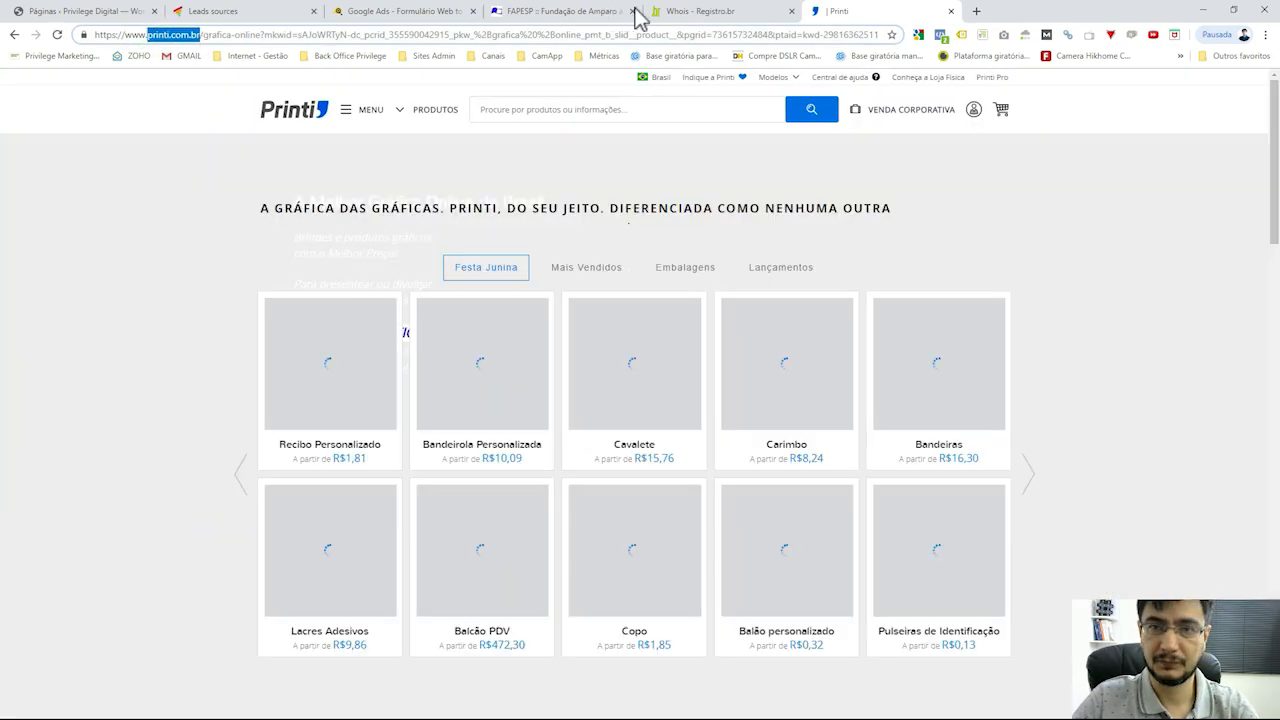
Paste printi.com.br into Registro.br Whois, run the lookup, then close that tab
click(712, 15)
click(586, 306)
key(ctrl+v)
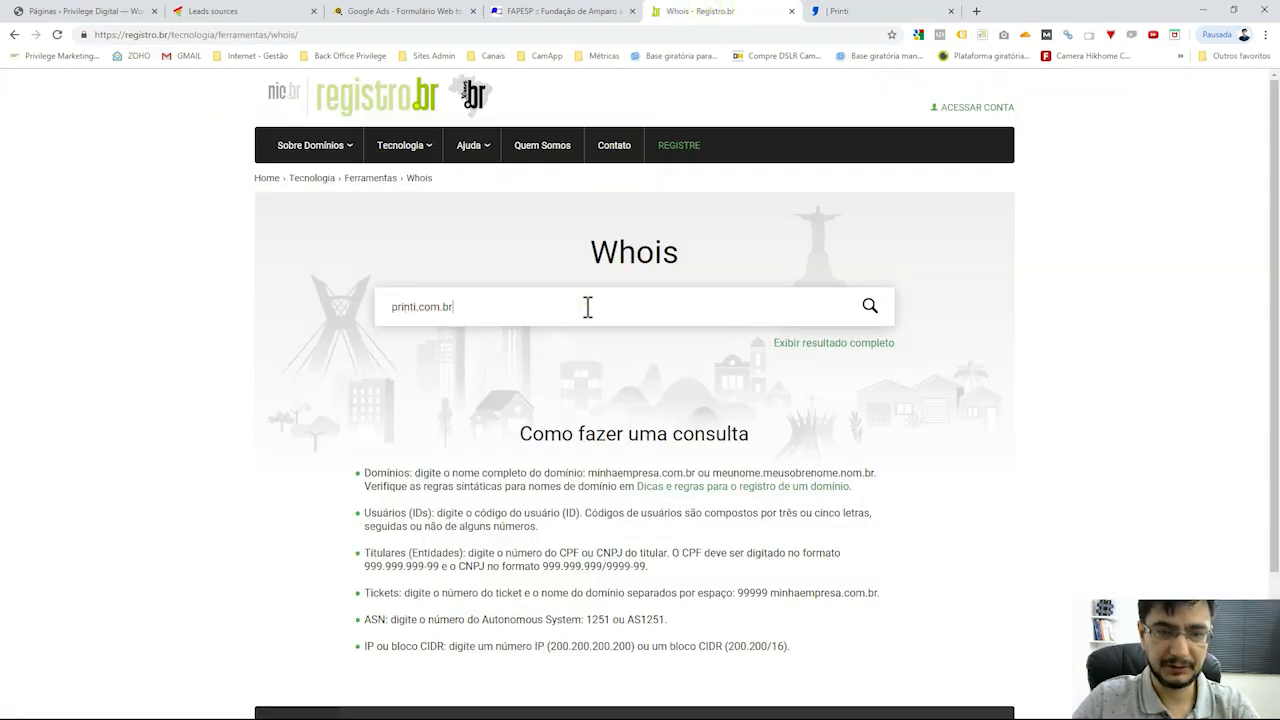
click(870, 308)
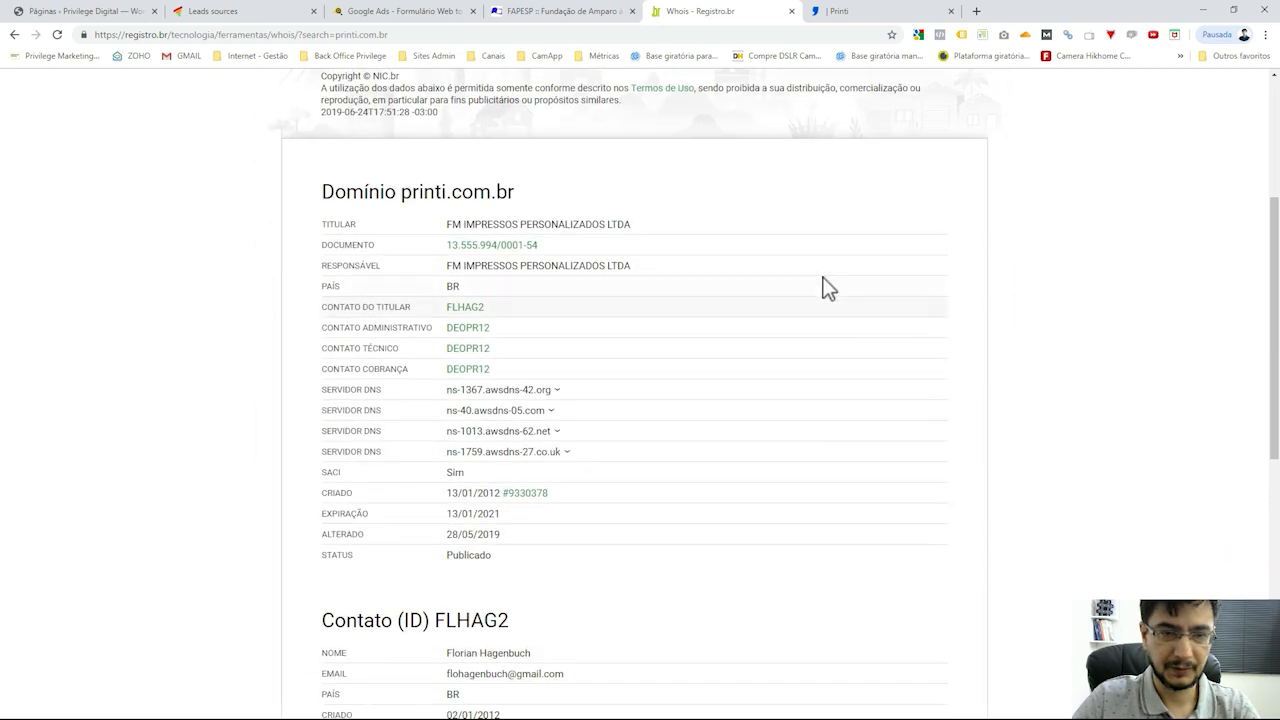
middle_click(700, 14)
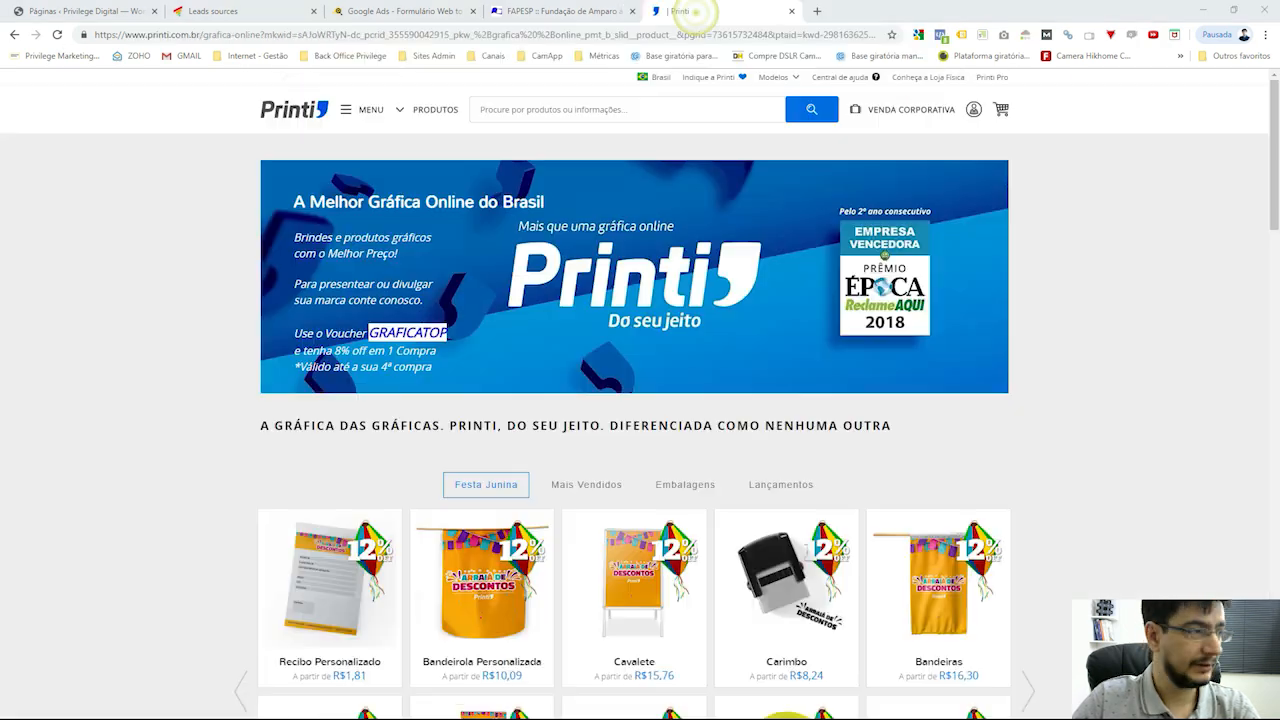
Go to the Receita Federal site from the Printi tab, then search Google for consulta cnpj
drag(148, 35, 200, 35)
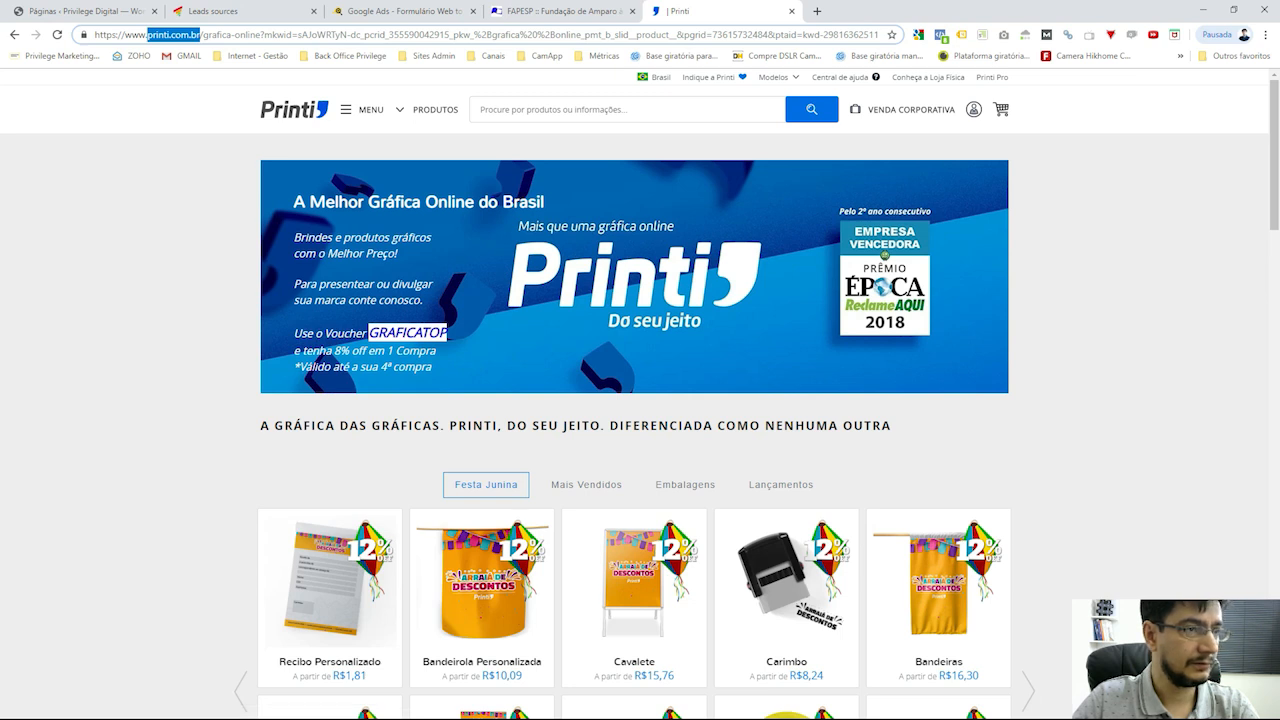
key(alt+Tab)
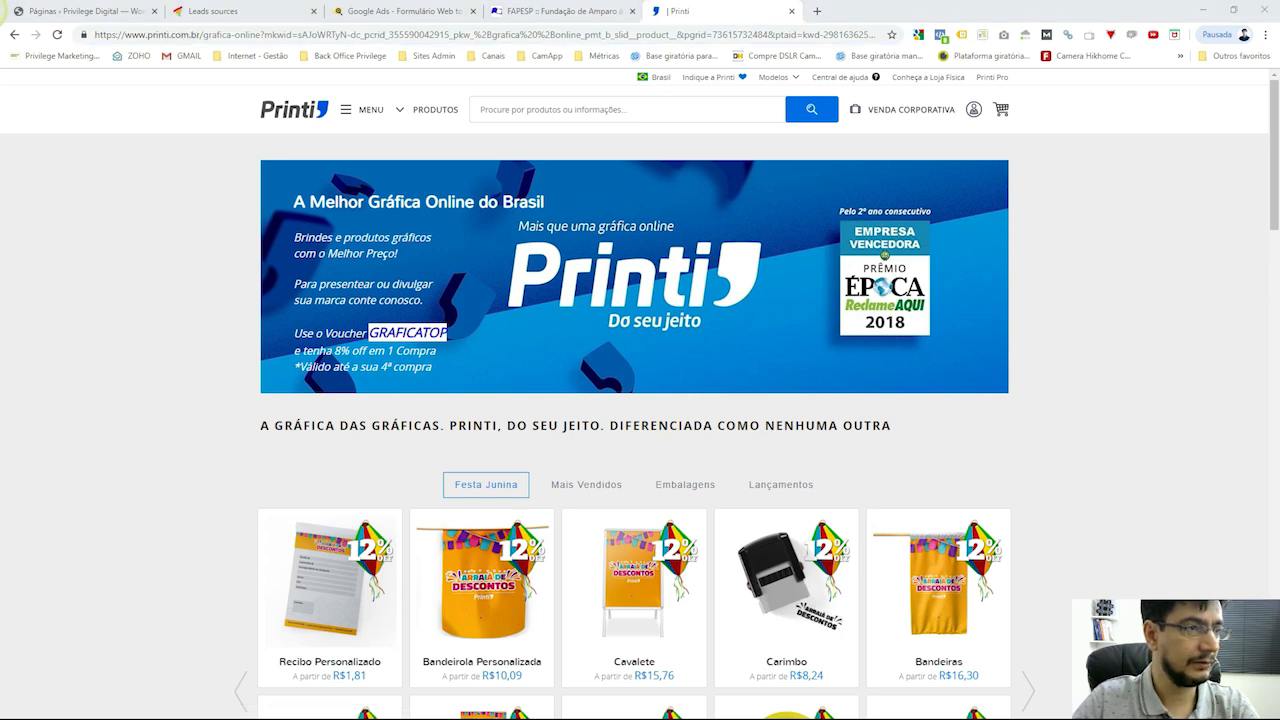
click(568, 11)
click(445, 14)
click(690, 11)
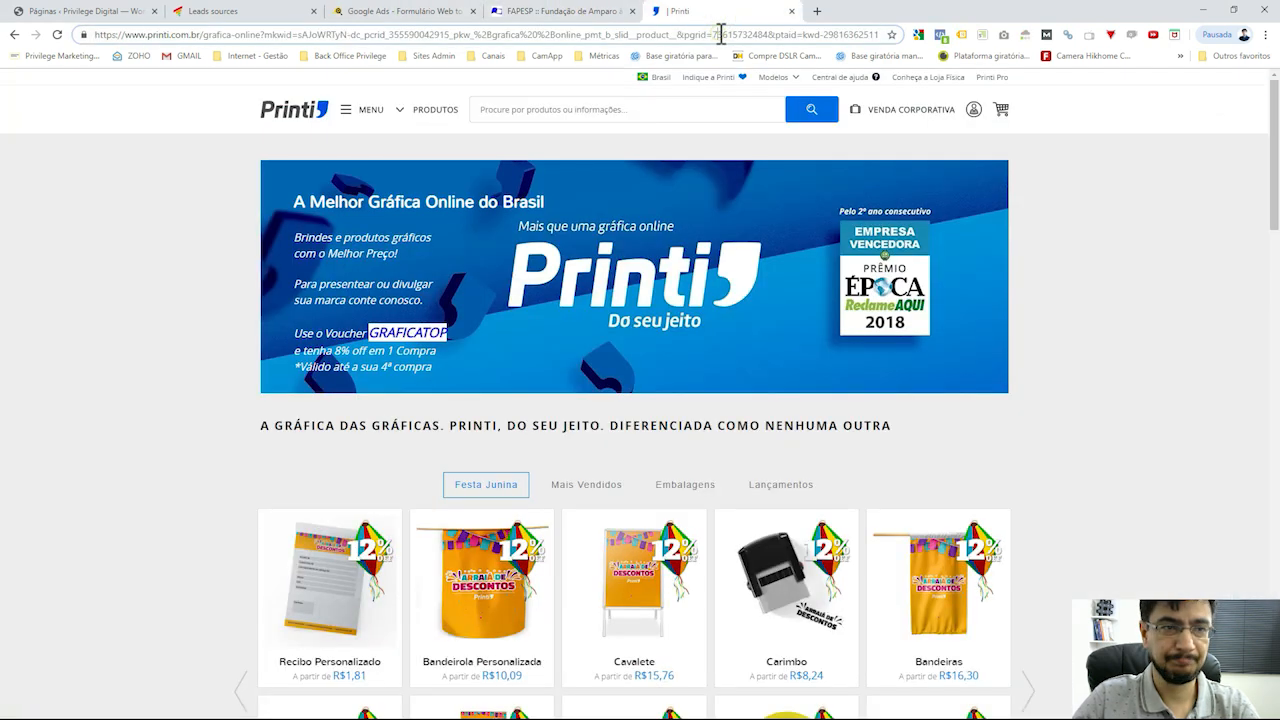
click(720, 34)
text(receita)
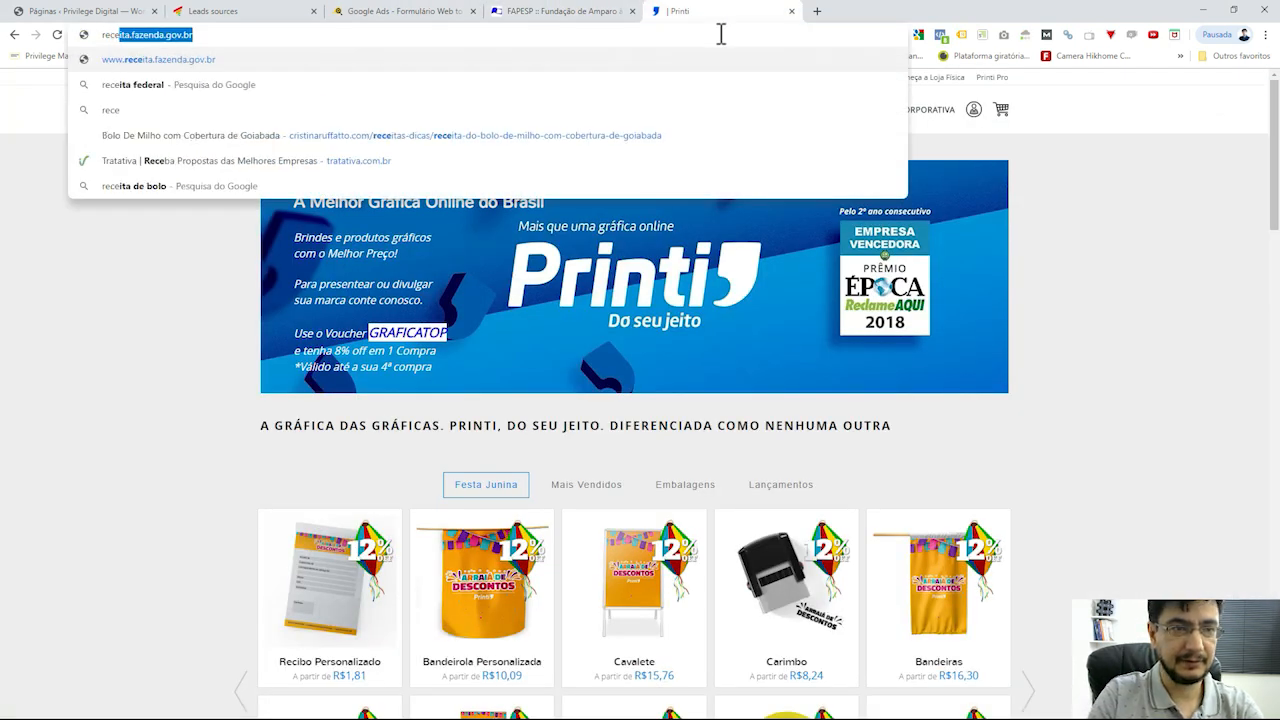
key(Return)
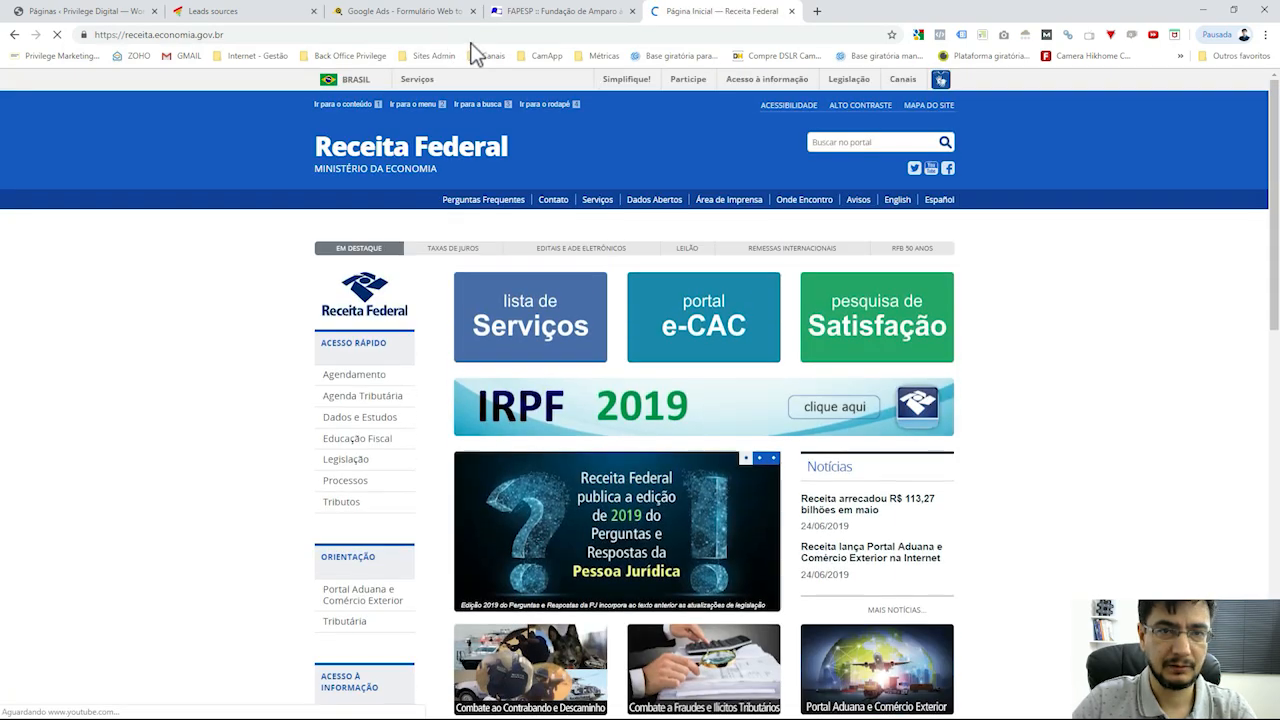
click(484, 36)
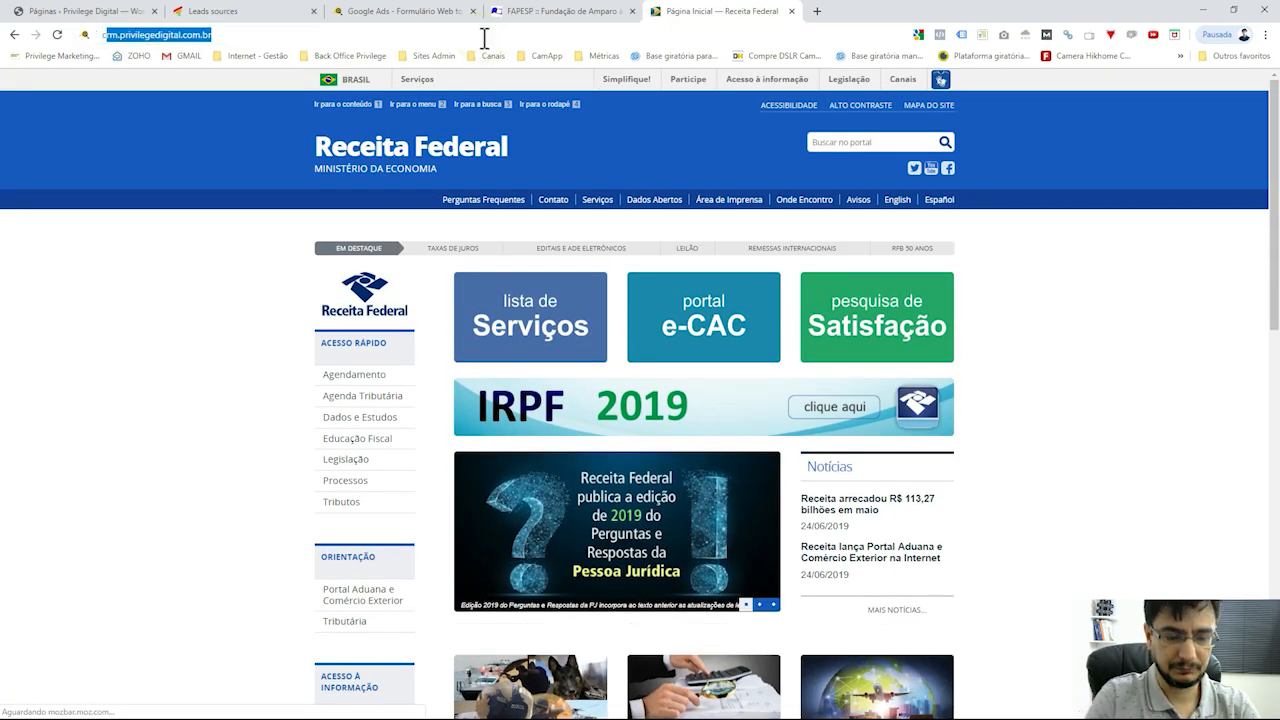
text(consul)
key(Return)
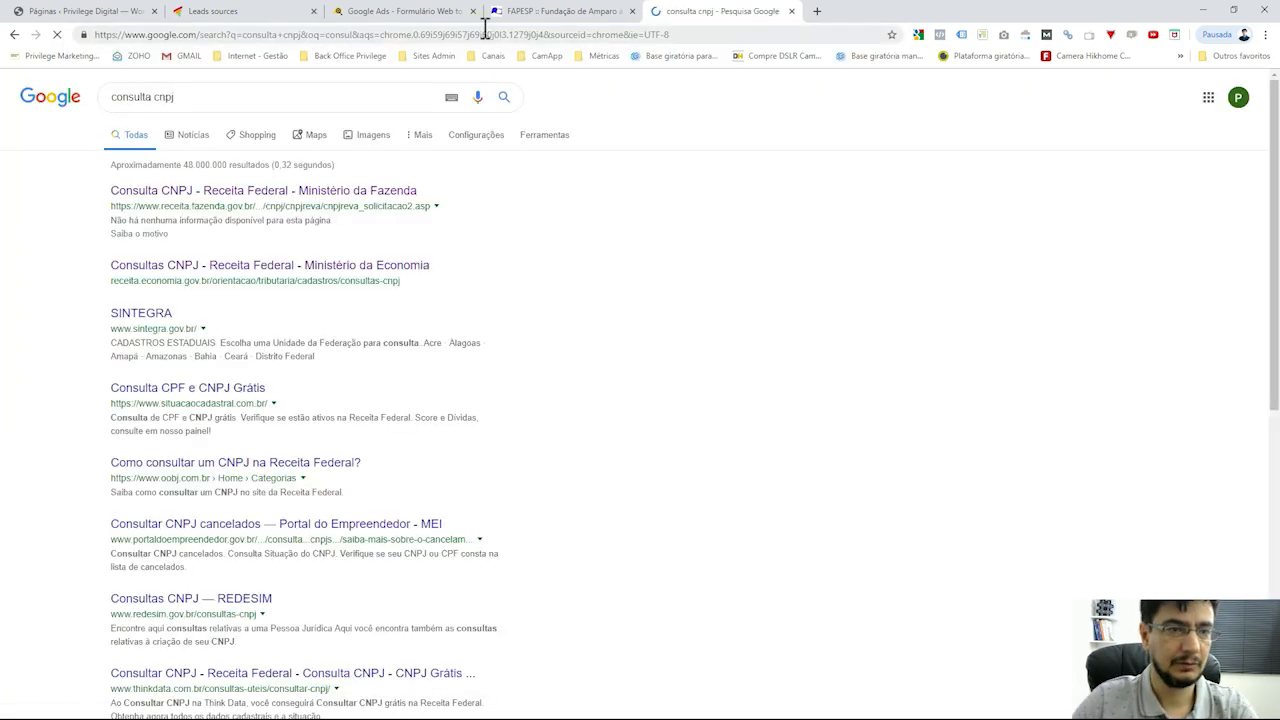
Open Receita Federal's CNPJ consultation and enter Printi's CNPJ number
click(204, 198)
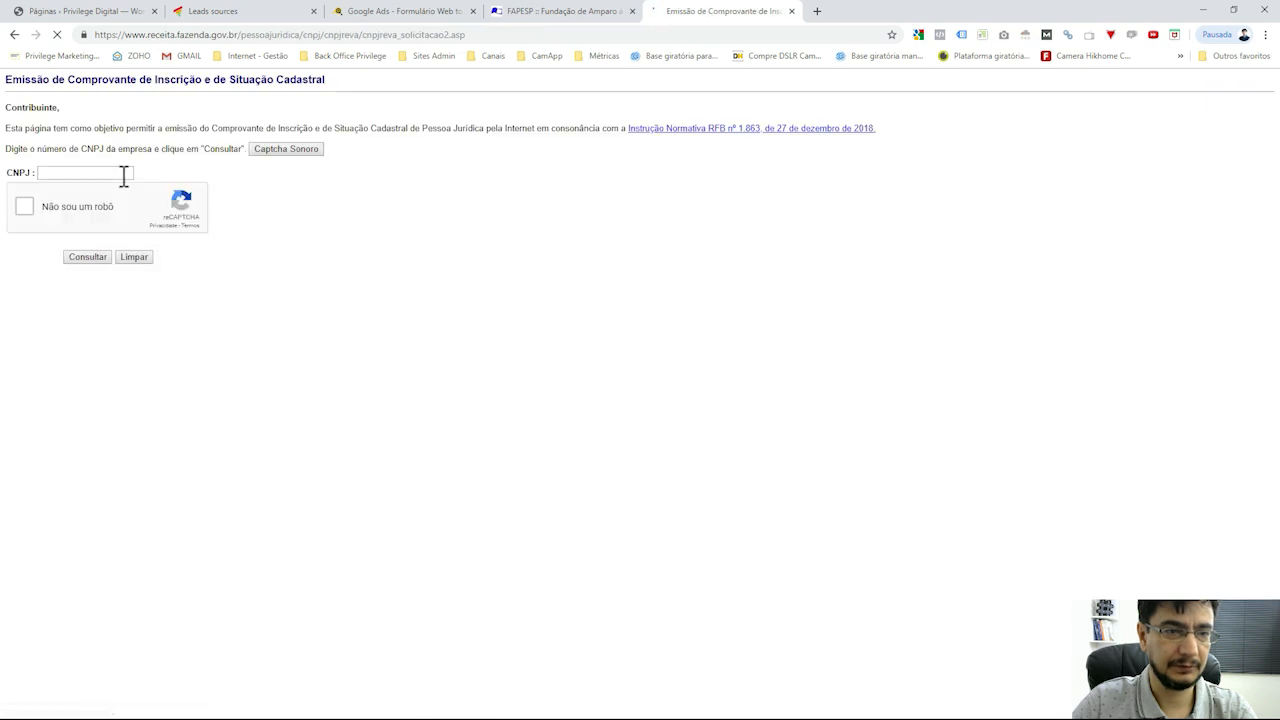
click(122, 176)
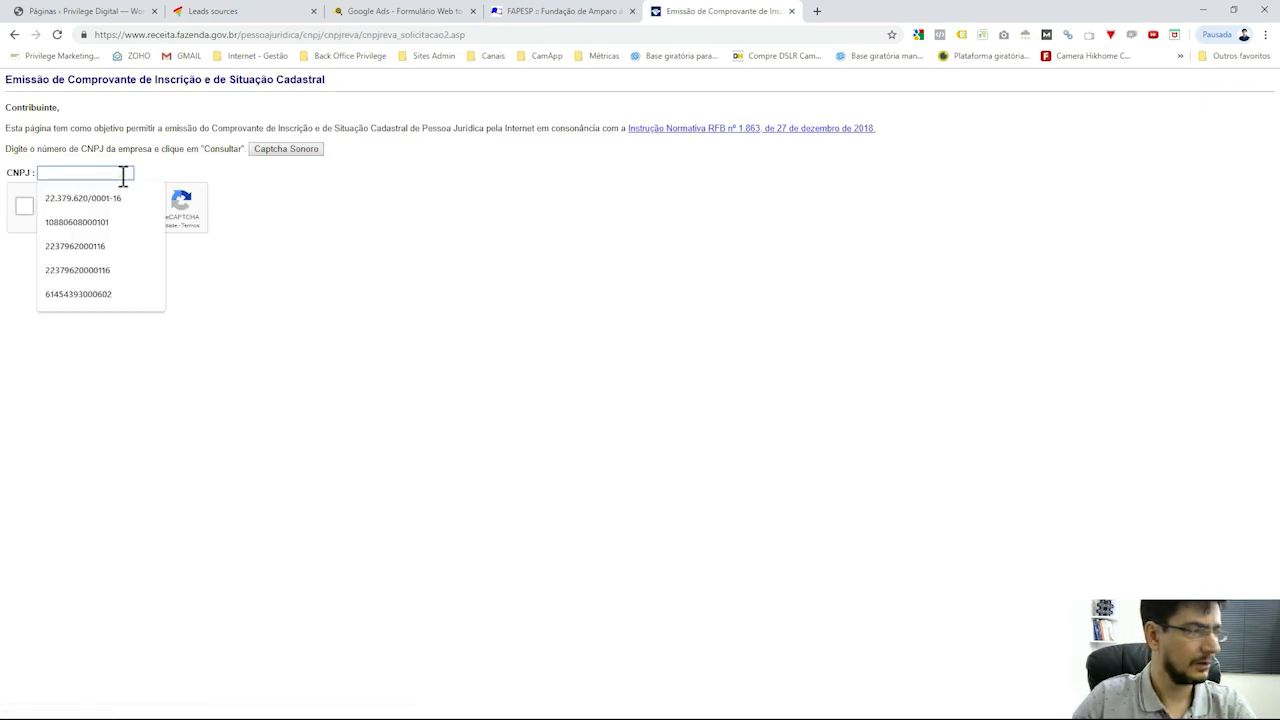
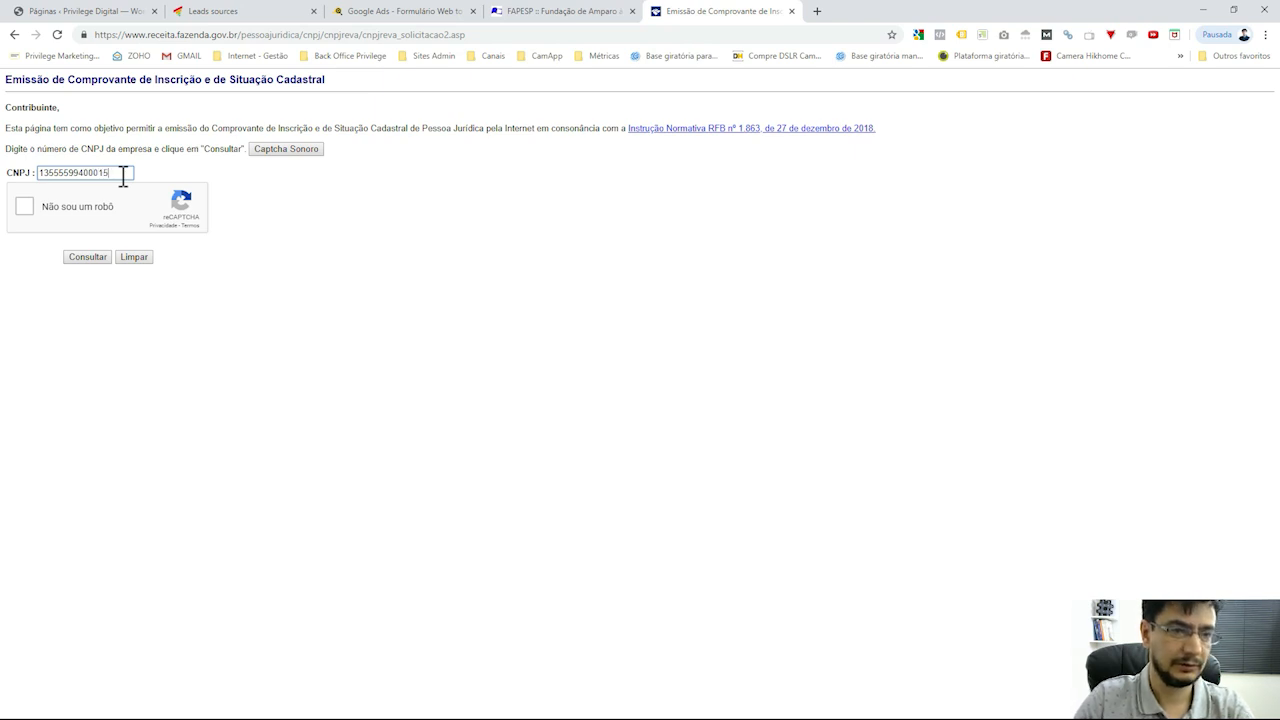
double_click(71, 172)
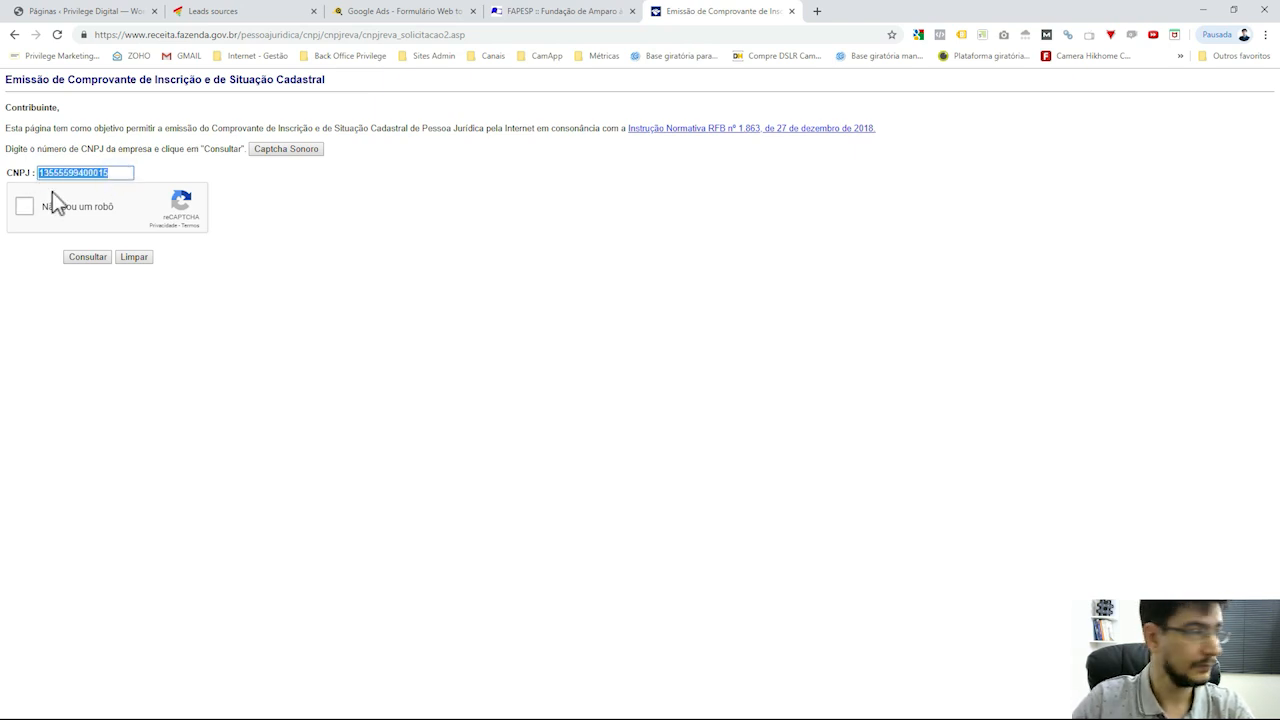
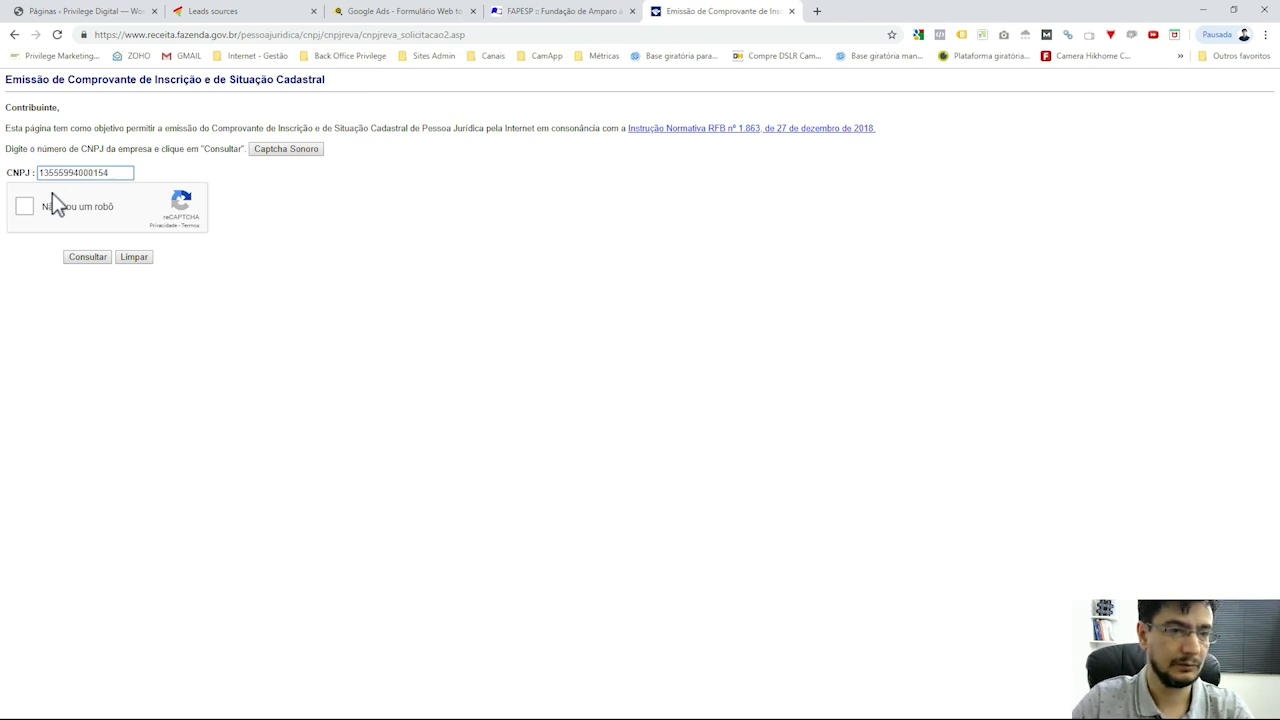
Solve the traffic-light reCAPTCHA and run the CNPJ consultation
click(28, 207)
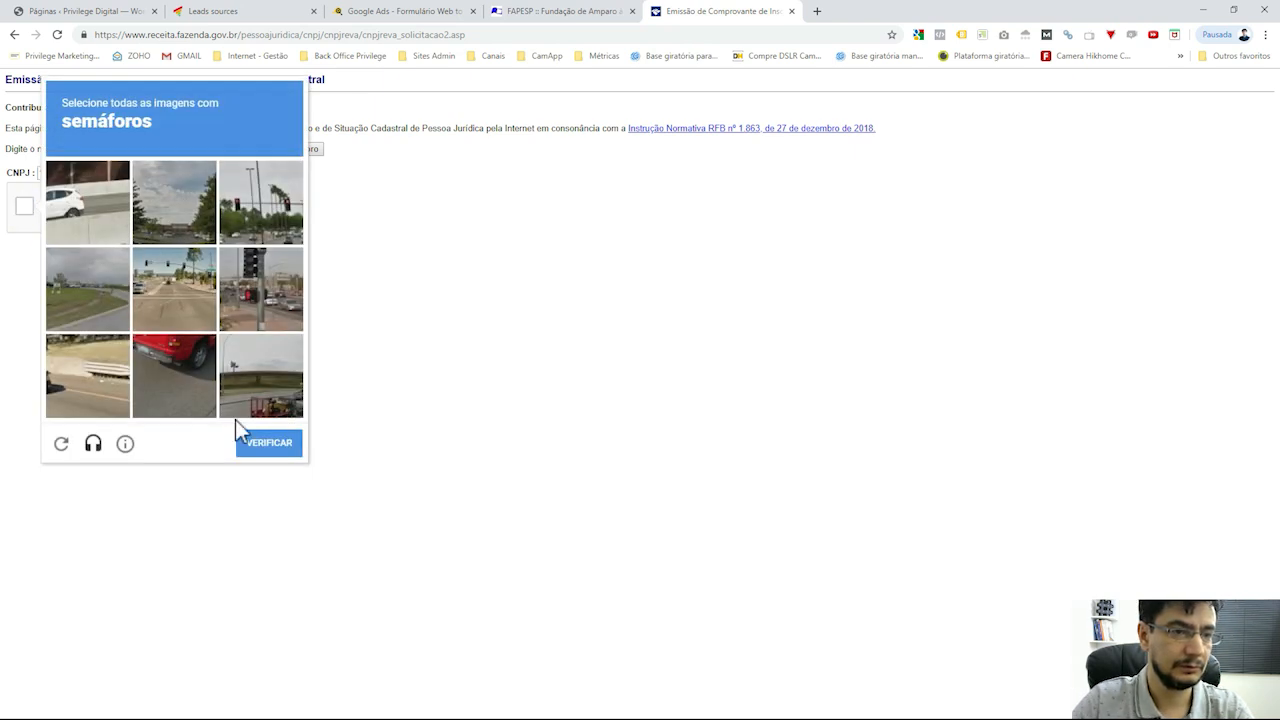
click(244, 281)
click(256, 230)
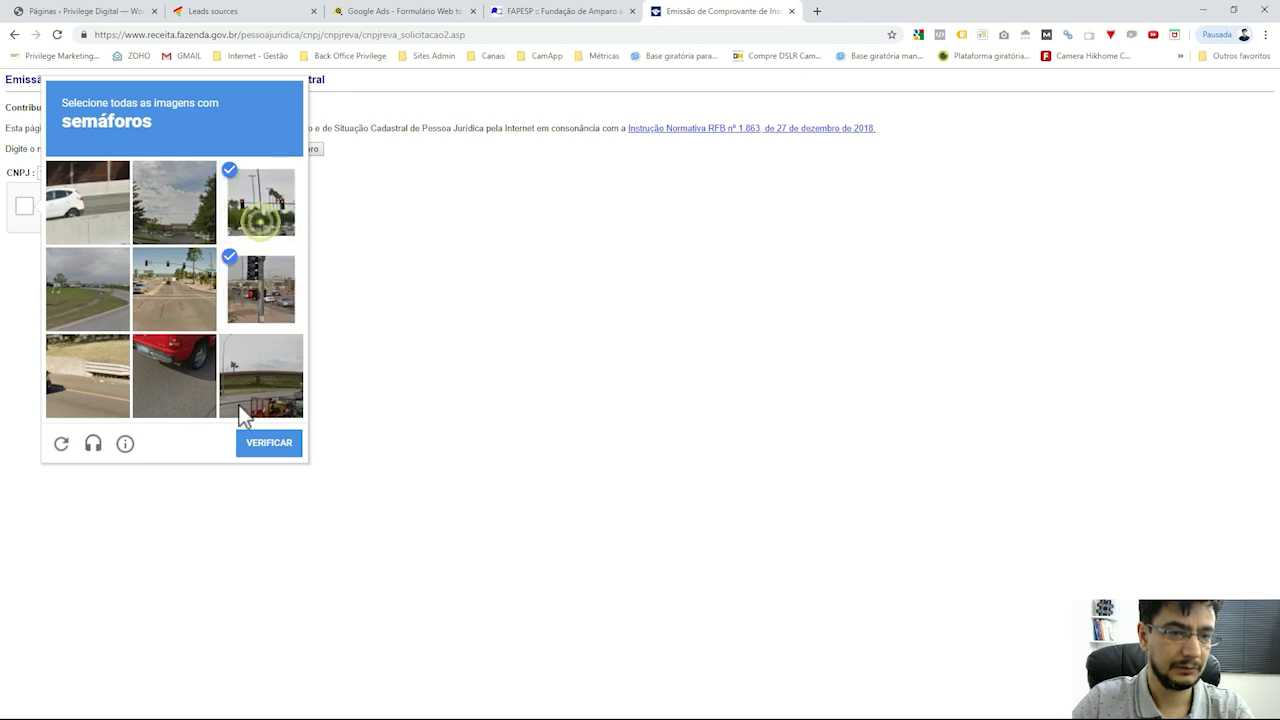
click(182, 276)
click(262, 446)
click(88, 257)
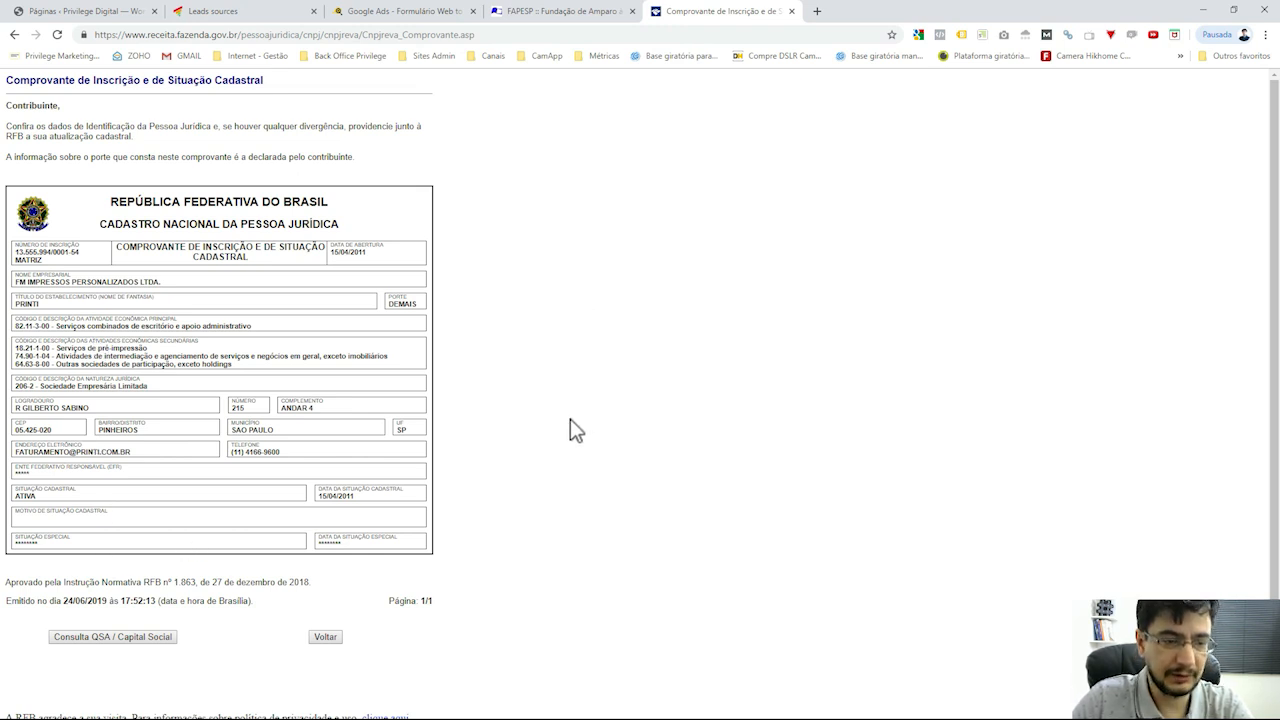
Open Consulta QSA / Capital Social and highlight the R$ 300.000.000,00 share capital
click(130, 640)
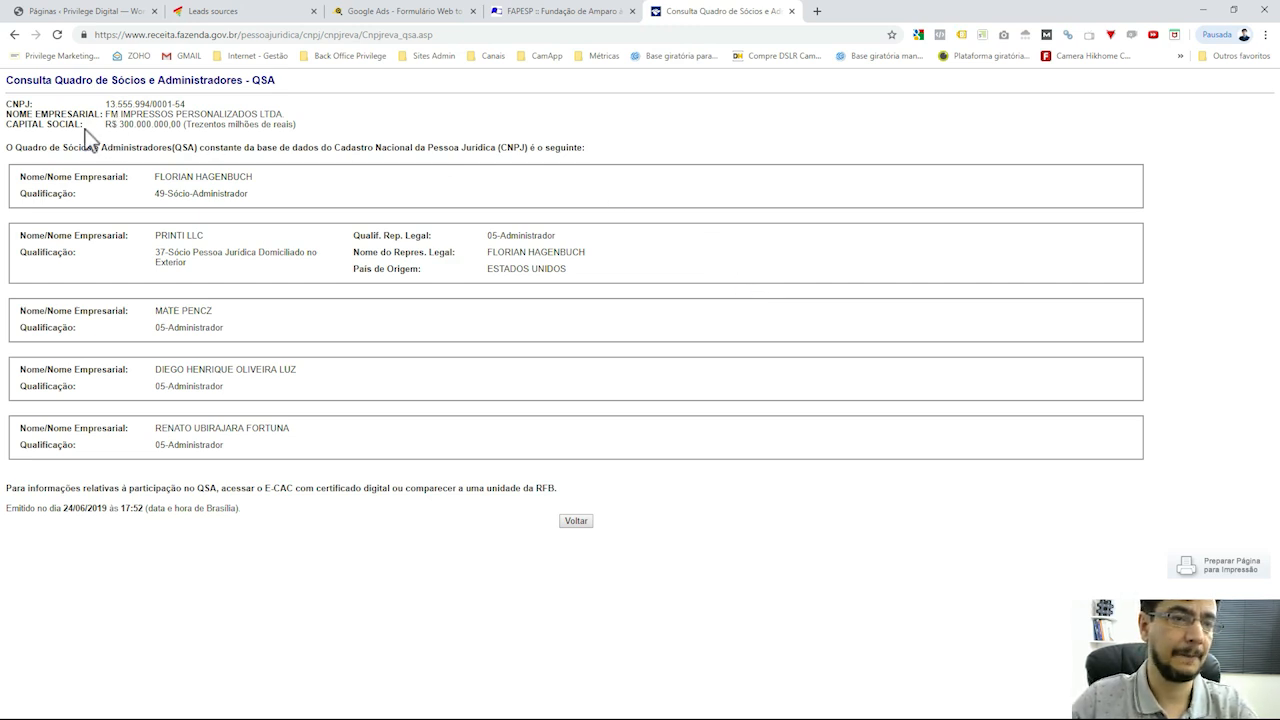
drag(119, 124, 184, 124)
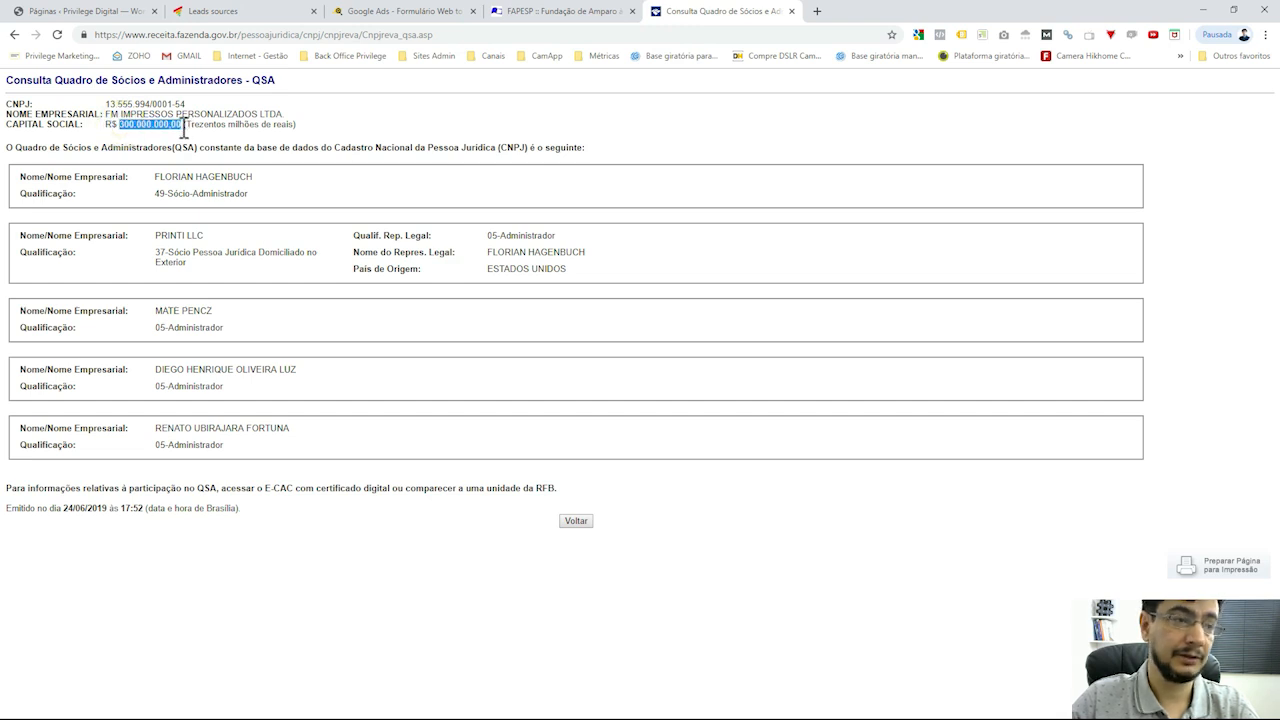
triple_click(180, 124)
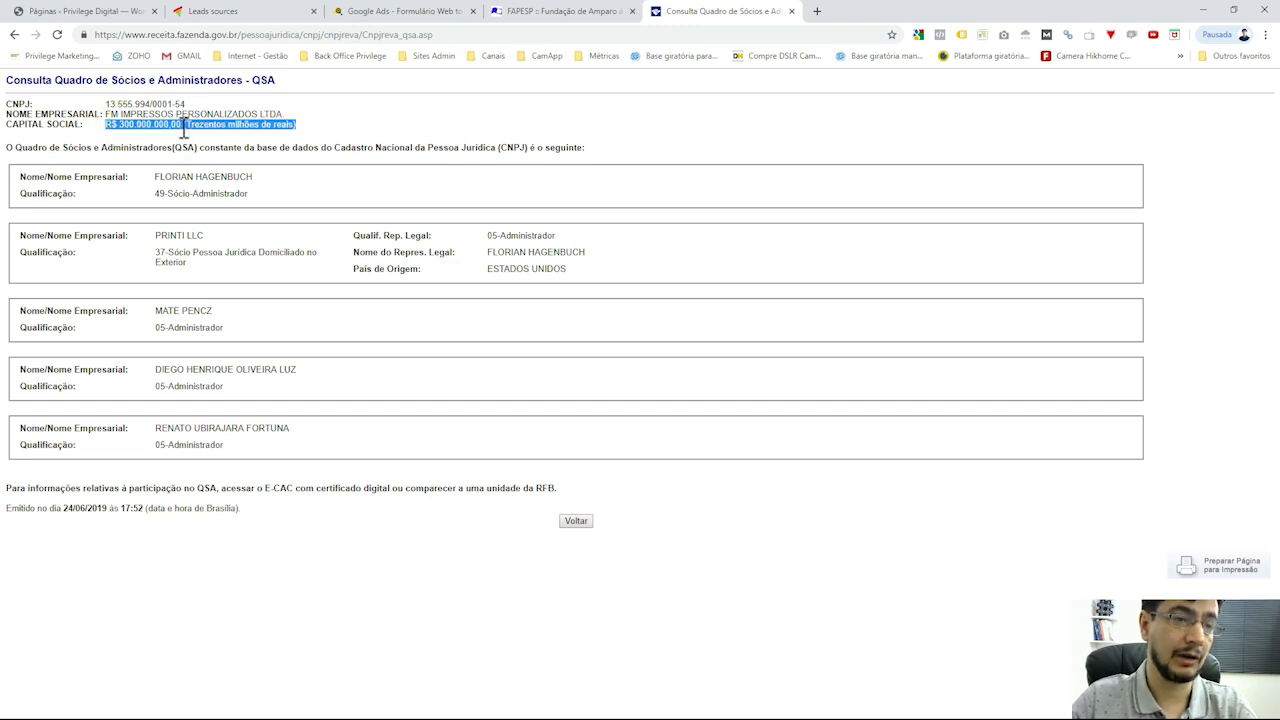
click(231, 127)
Highlight the partner entries, including PRINTI LLC's qualification and the Administrador roles
drag(160, 177, 308, 272)
click(307, 267)
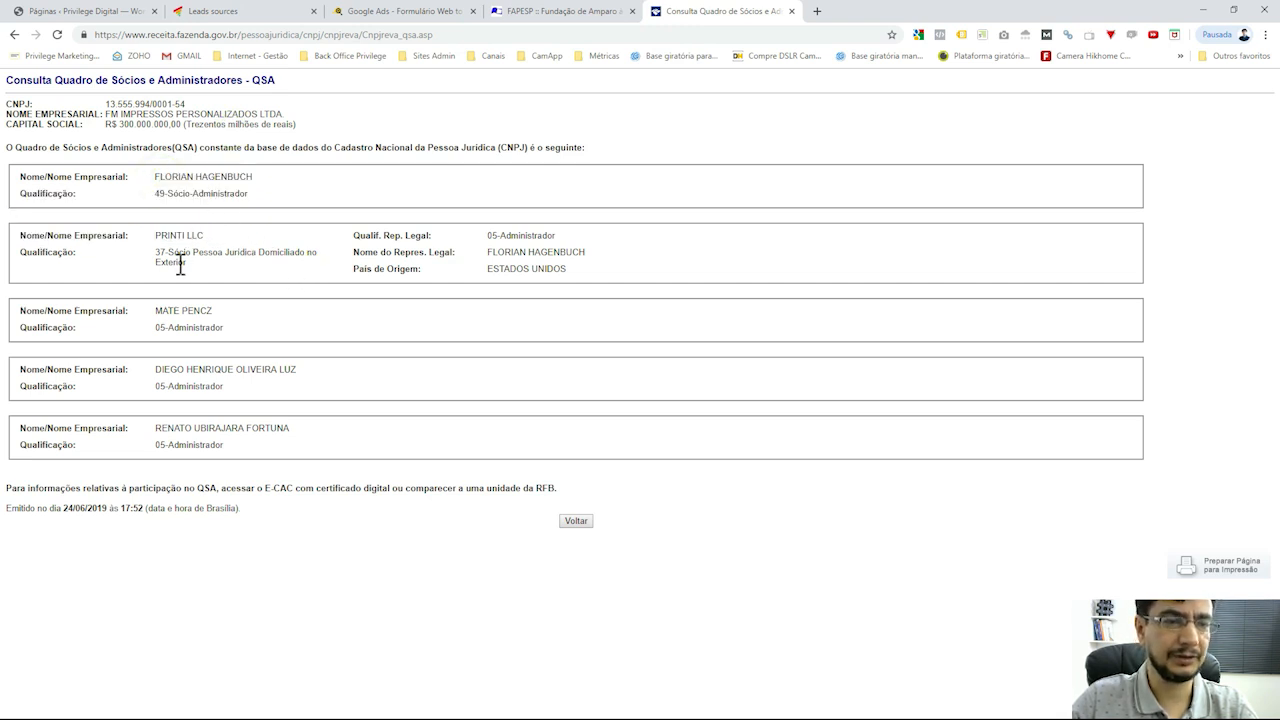
double_click(180, 263)
triple_click(258, 265)
click(265, 277)
triple_click(297, 257)
click(313, 287)
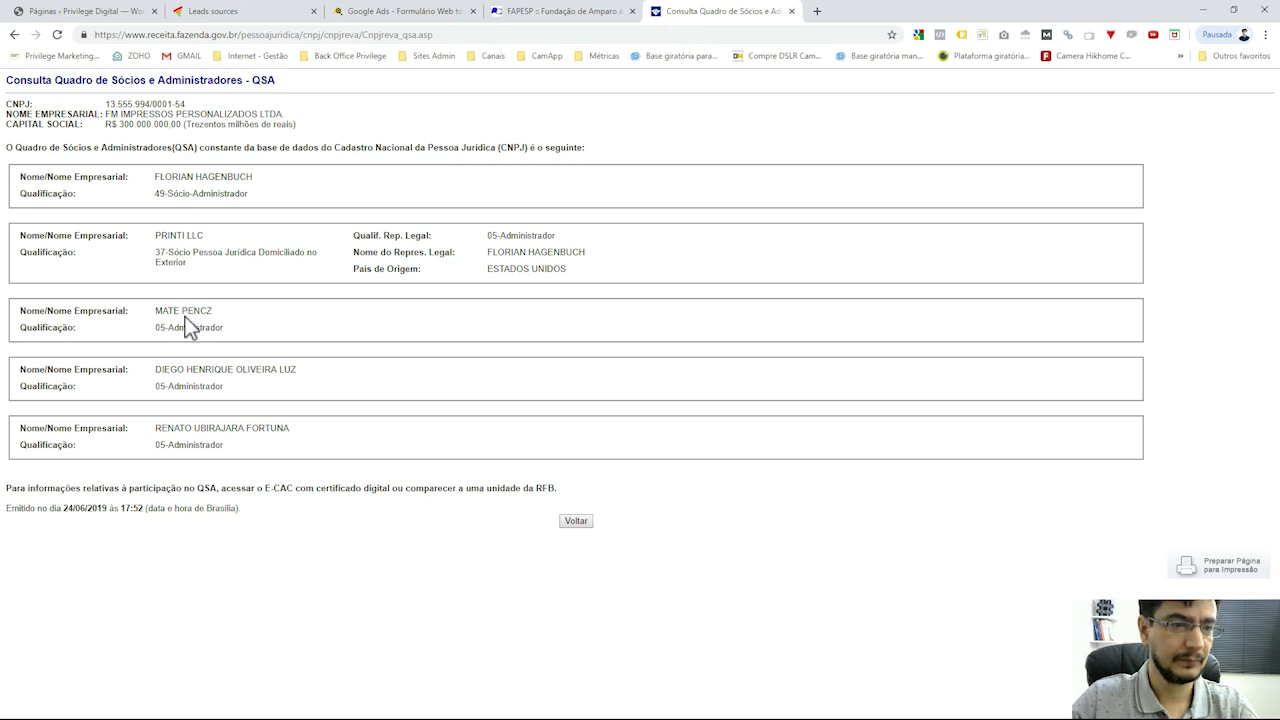
drag(158, 252, 250, 254)
click(281, 276)
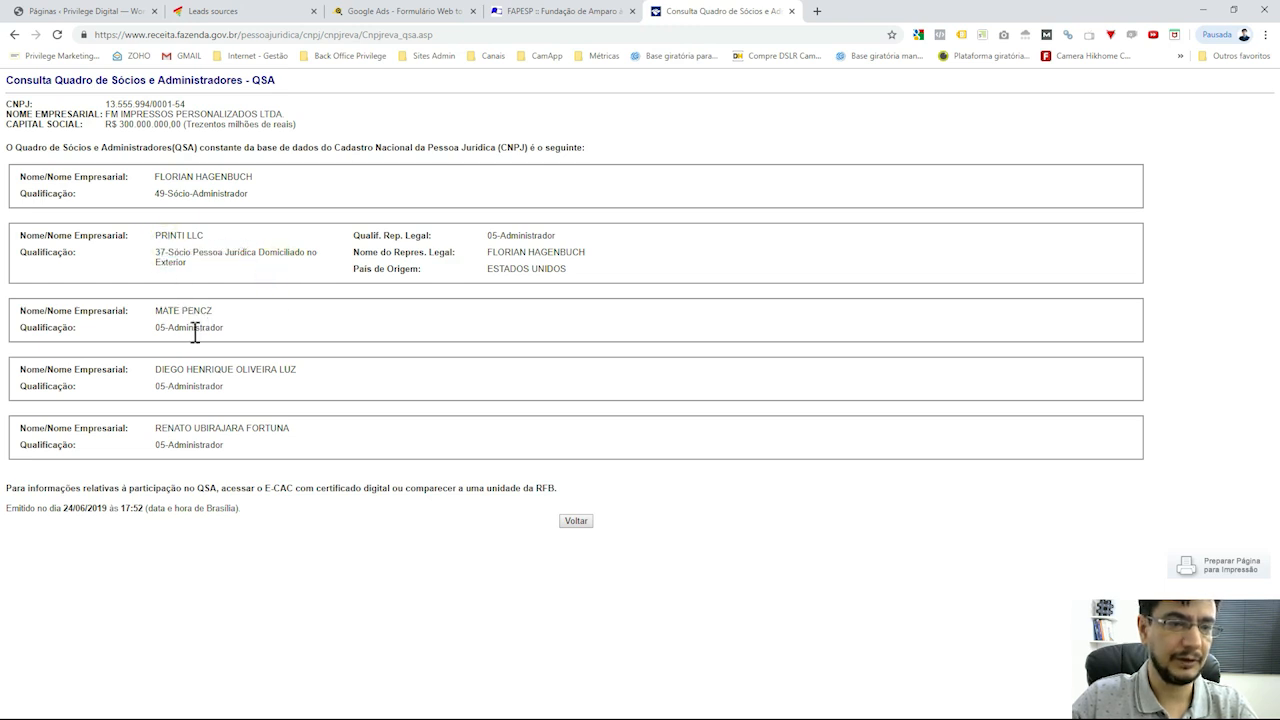
drag(171, 328, 338, 332)
drag(181, 388, 226, 388)
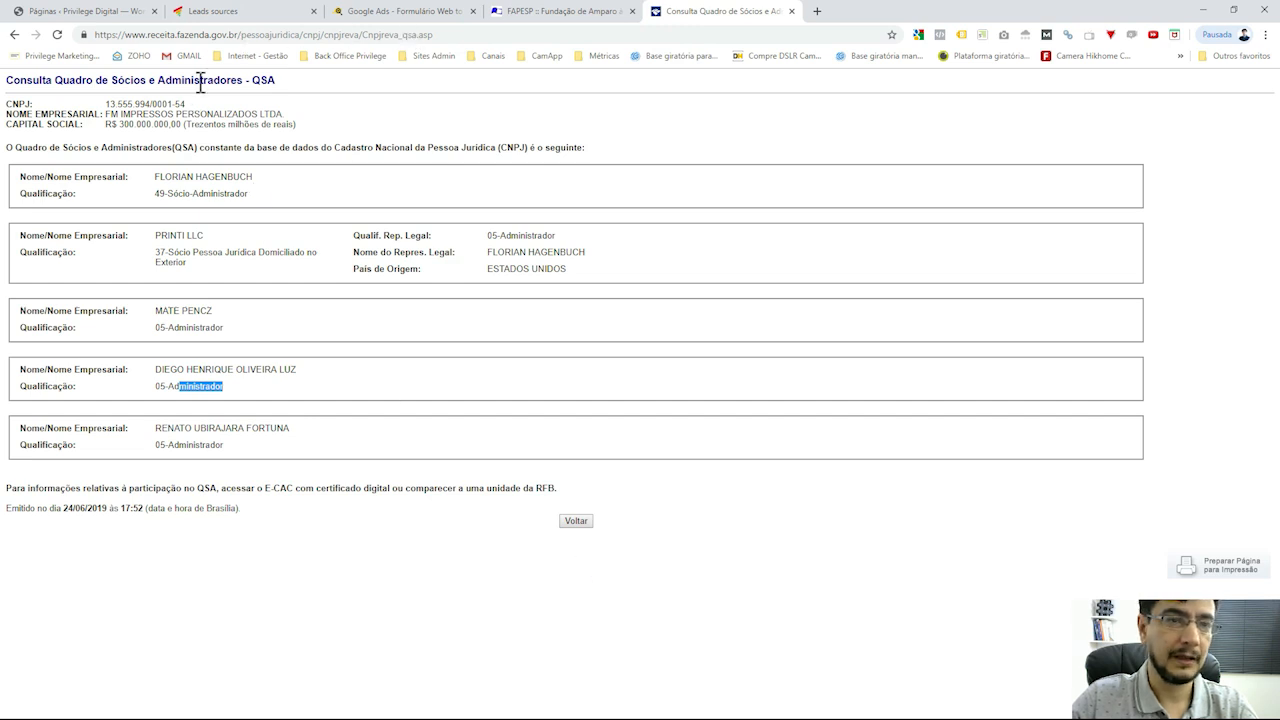
Reselect the 300.000.000,00 capital amount and open a new blank tab
drag(182, 124, 121, 130)
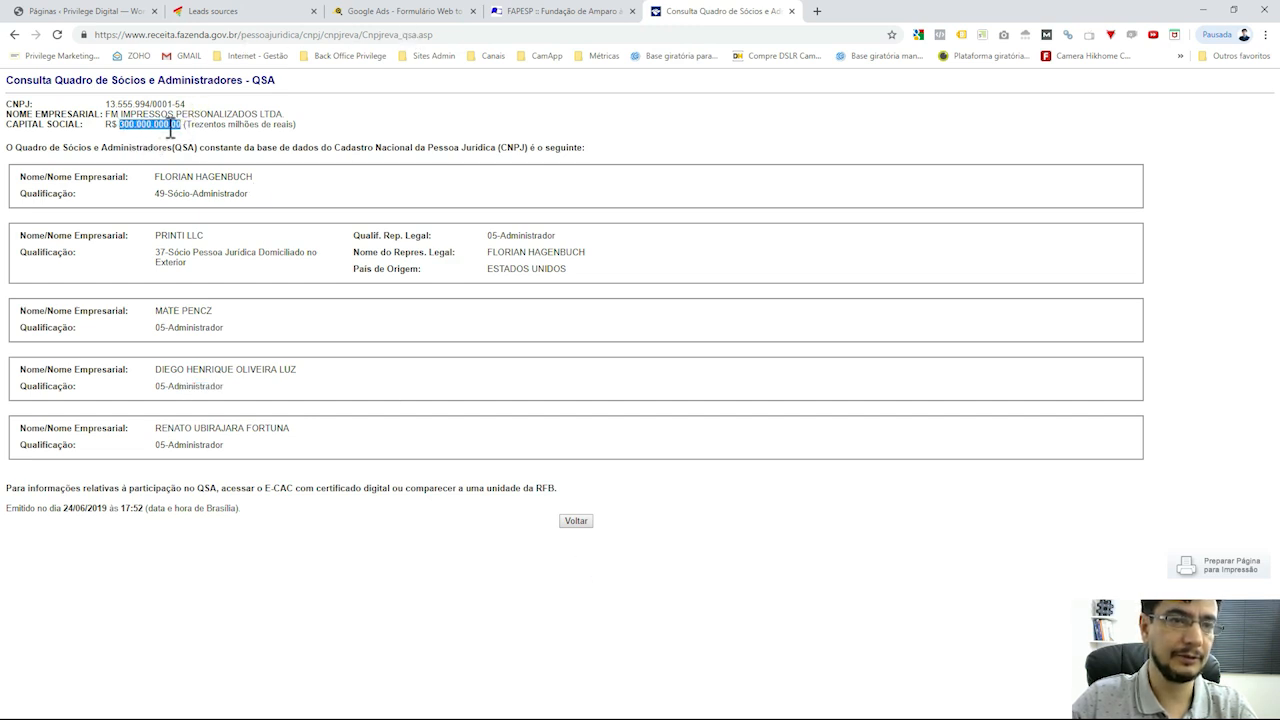
click(168, 126)
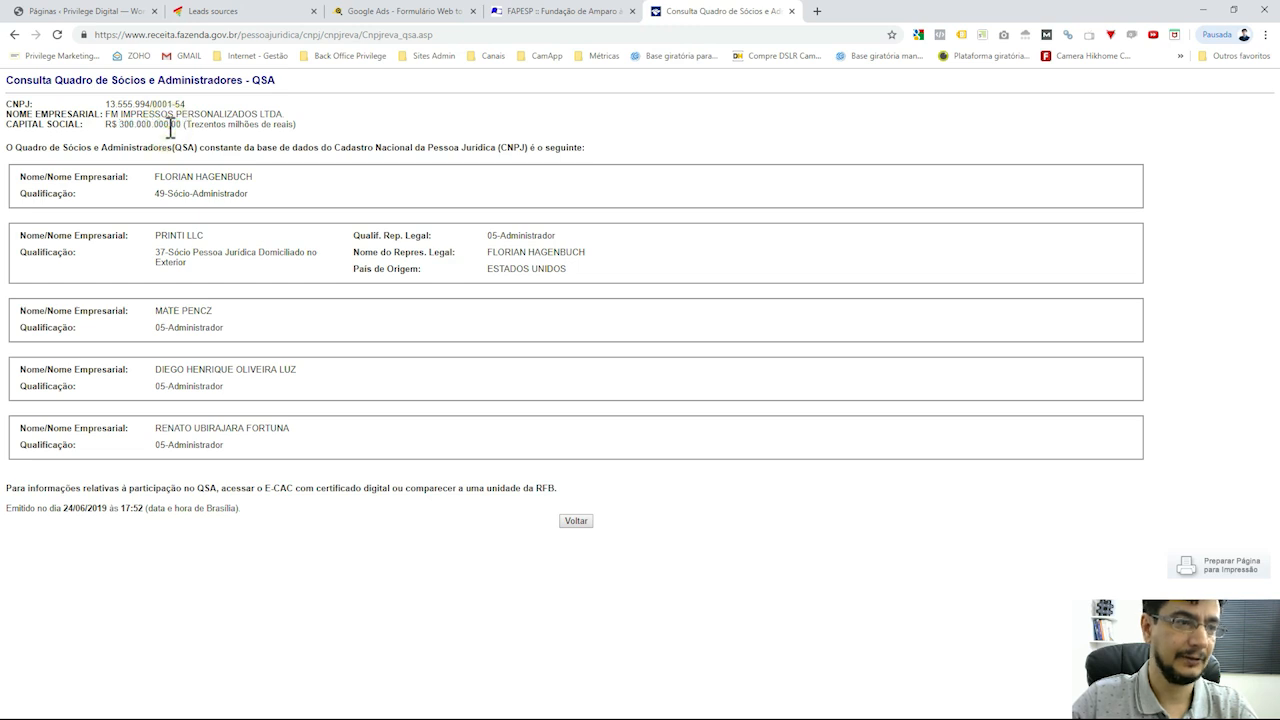
drag(120, 126, 187, 128)
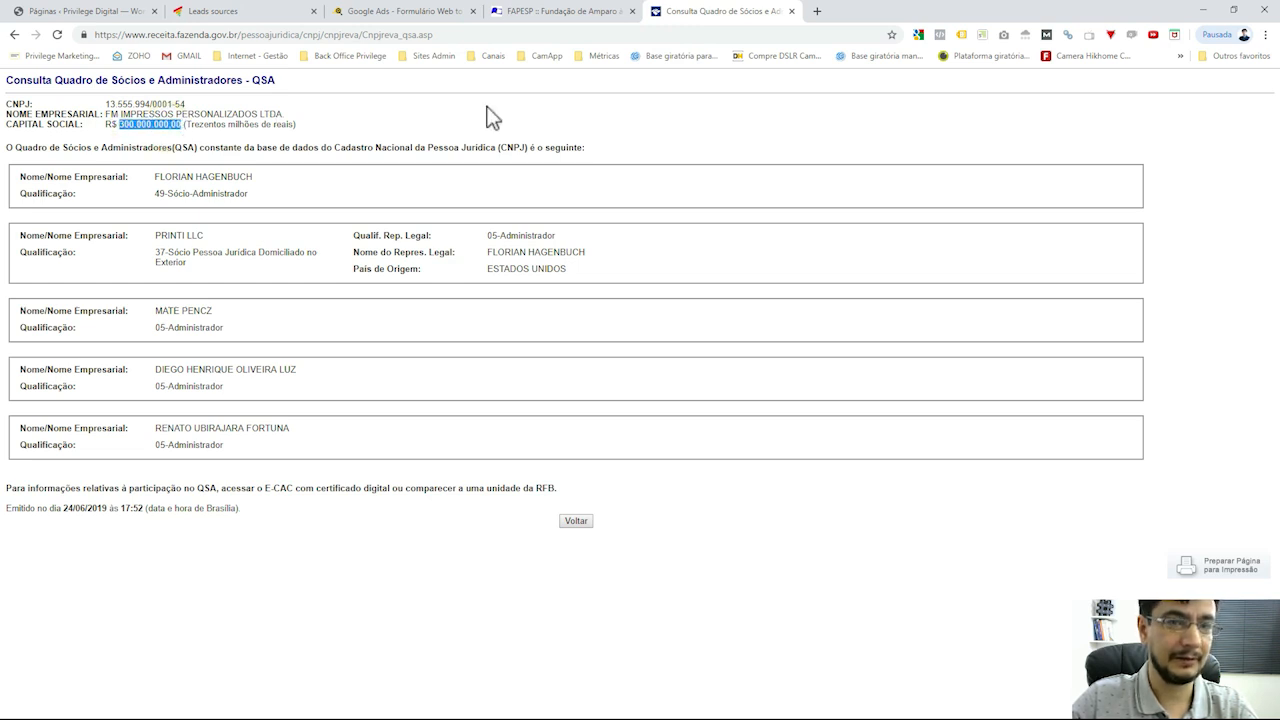
click(816, 11)
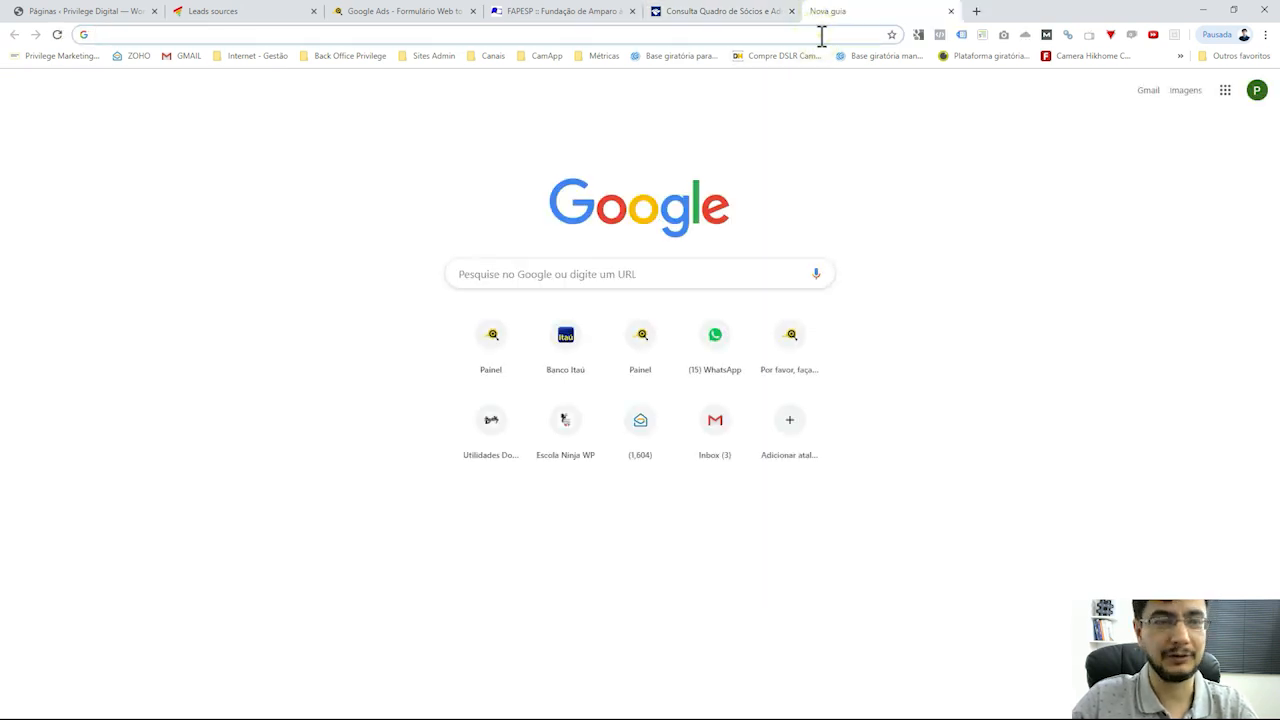
Calculate 300000000*5/100 in Google and read the 15000000 result
text(3000)
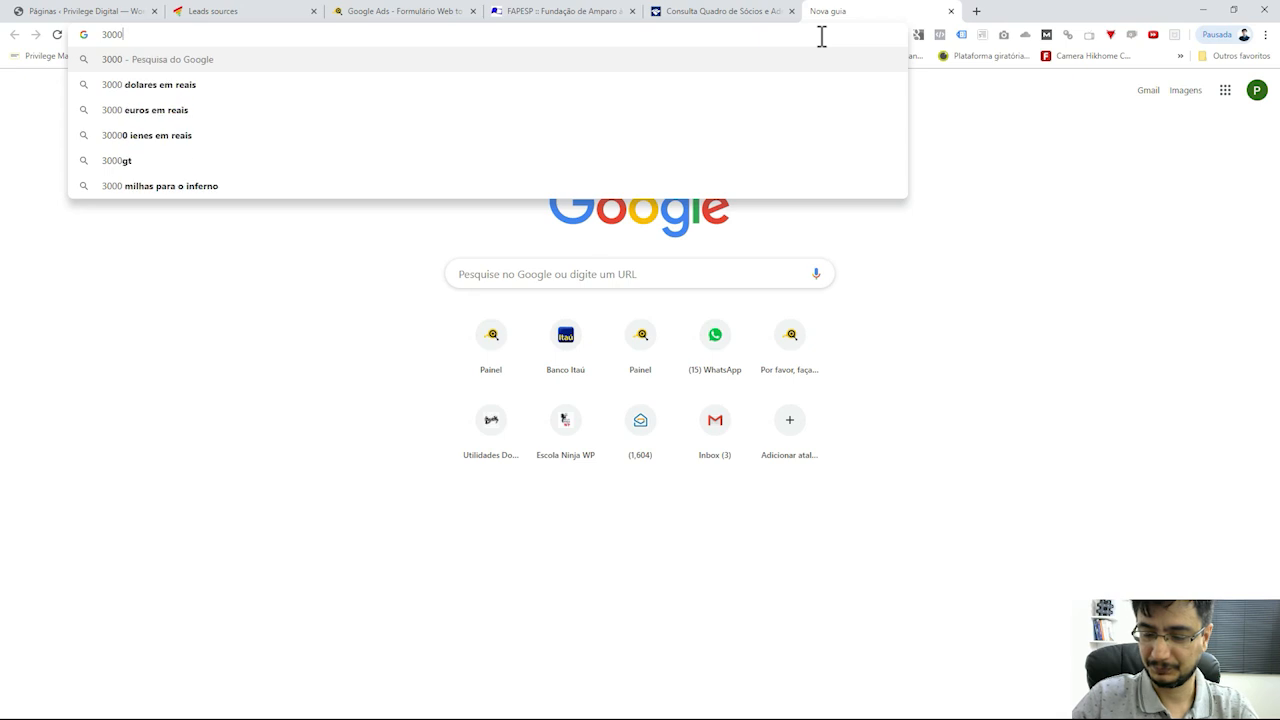
text(00000*)
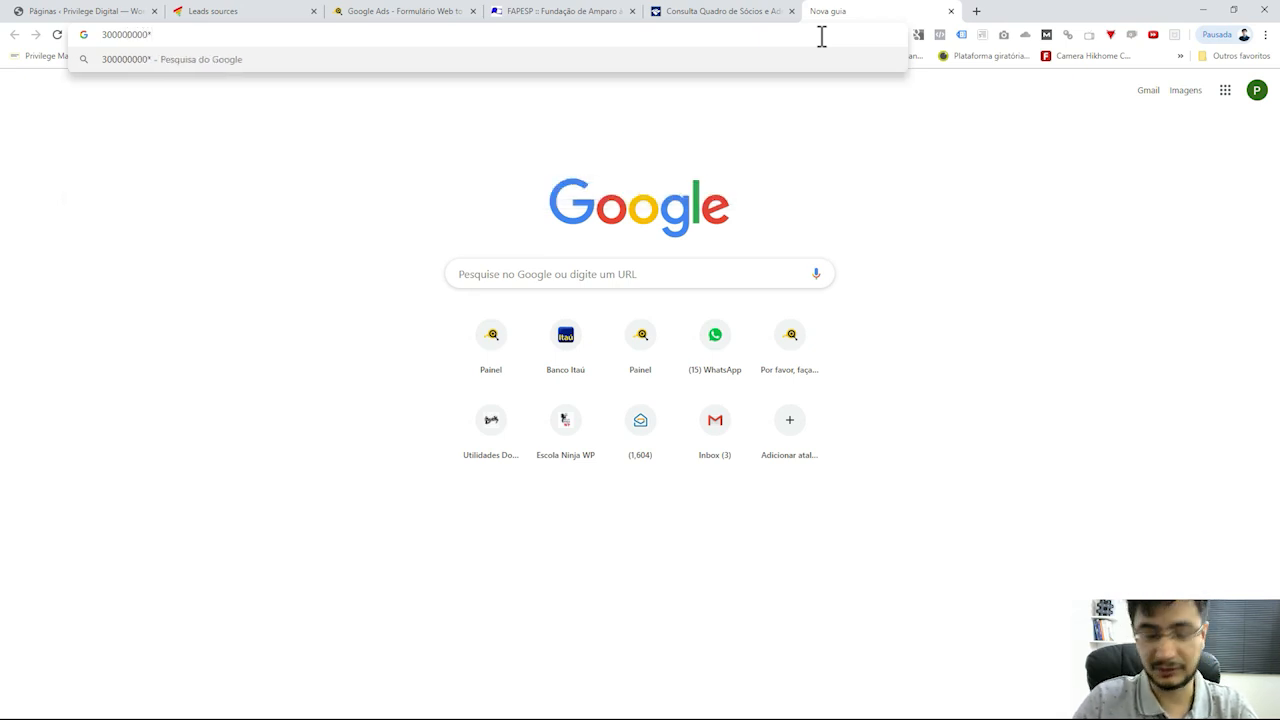
text(5/100)
key(Return)
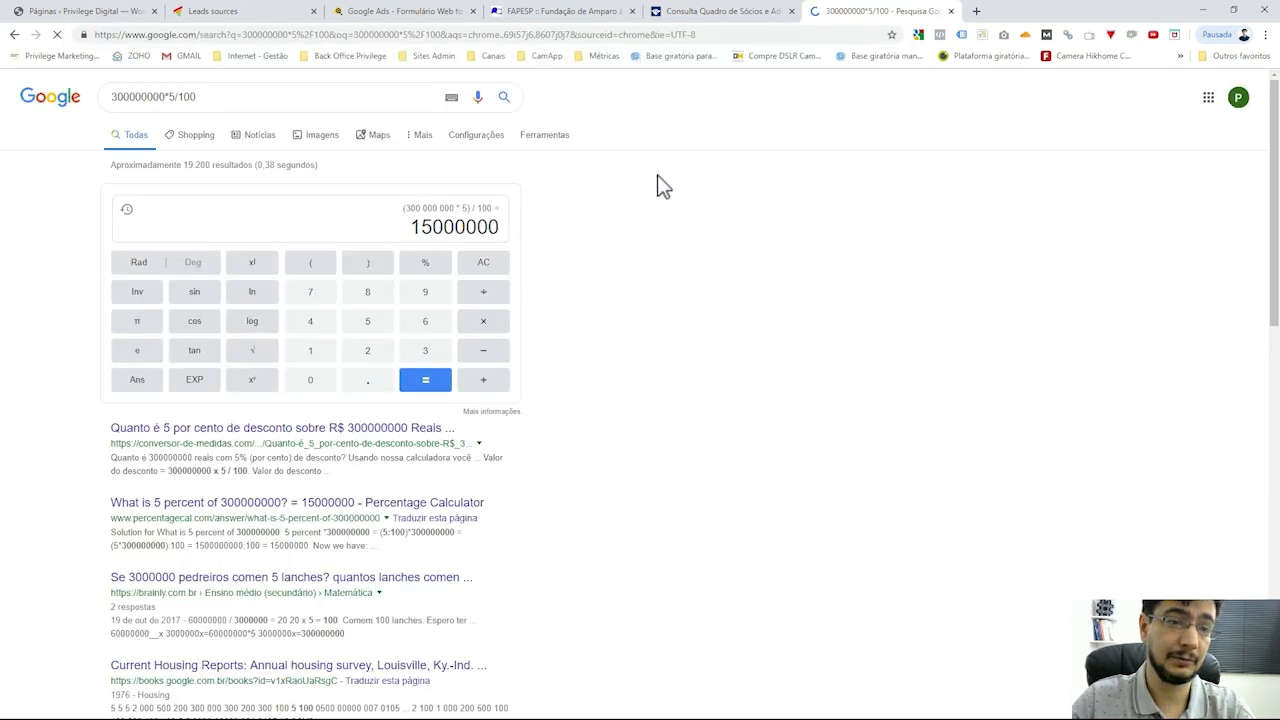
drag(430, 227, 465, 232)
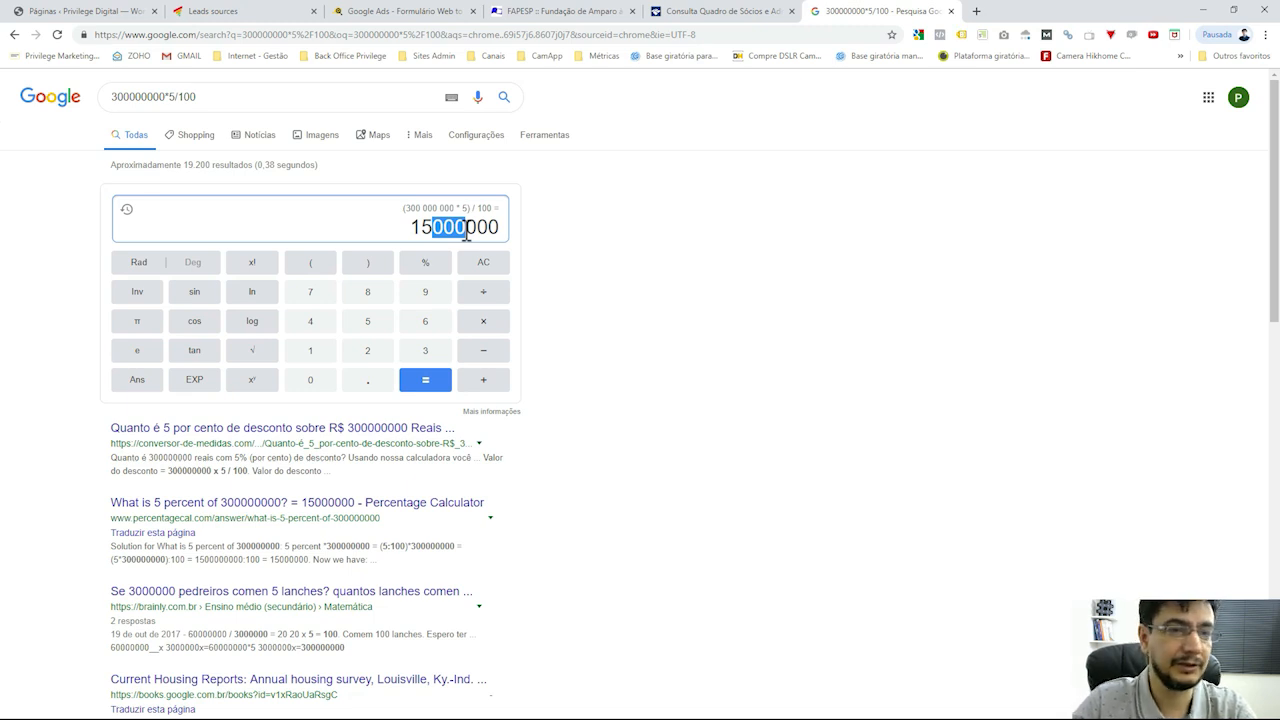
double_click(463, 229)
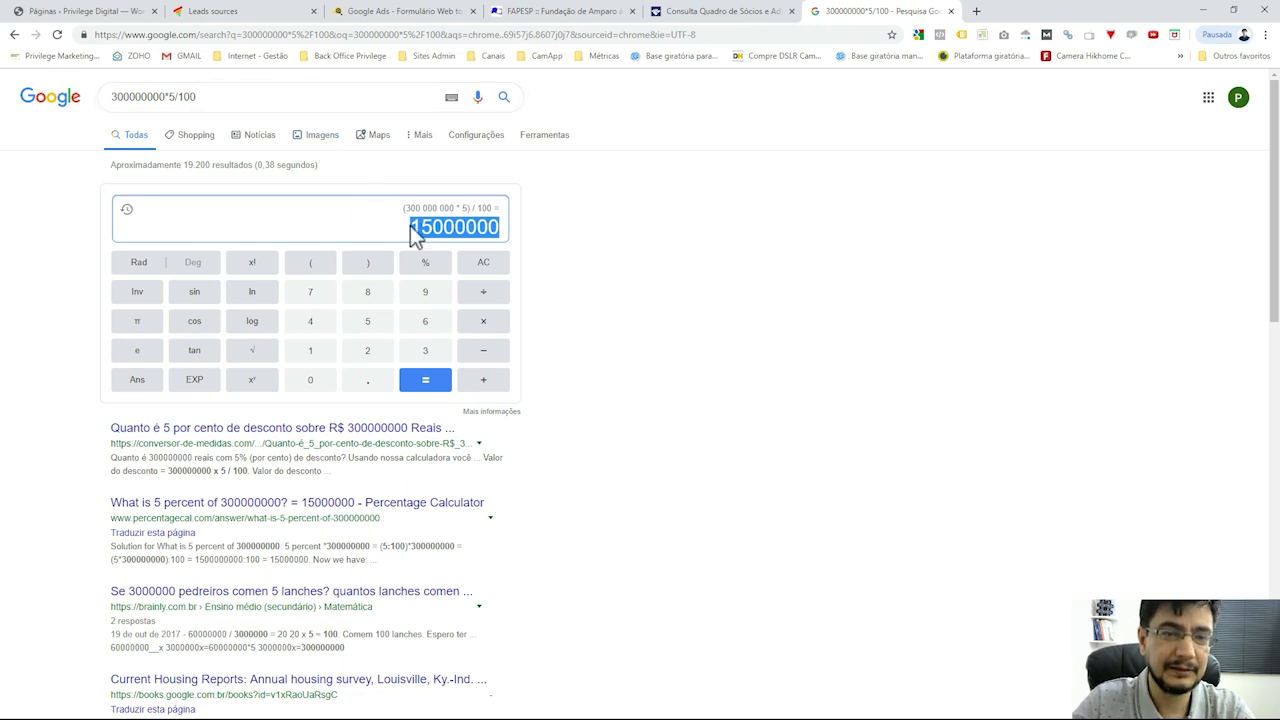
triple_click(271, 93)
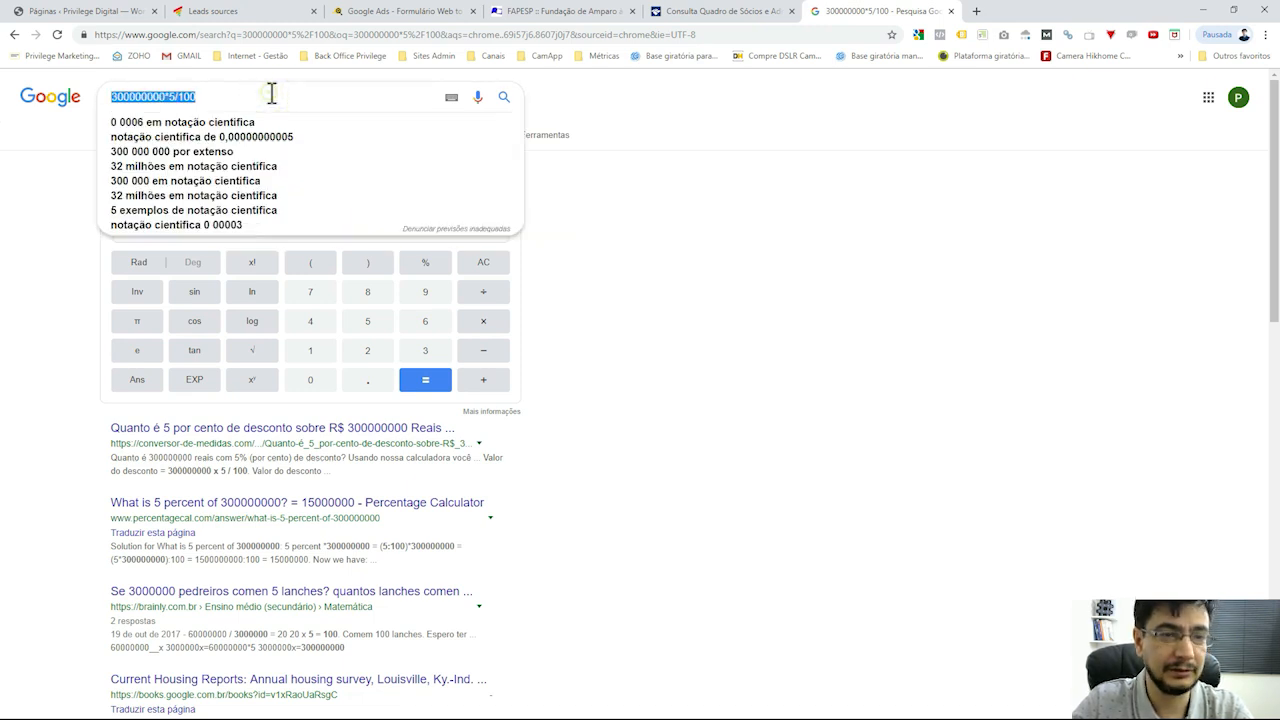
click(714, 321)
drag(437, 226, 466, 226)
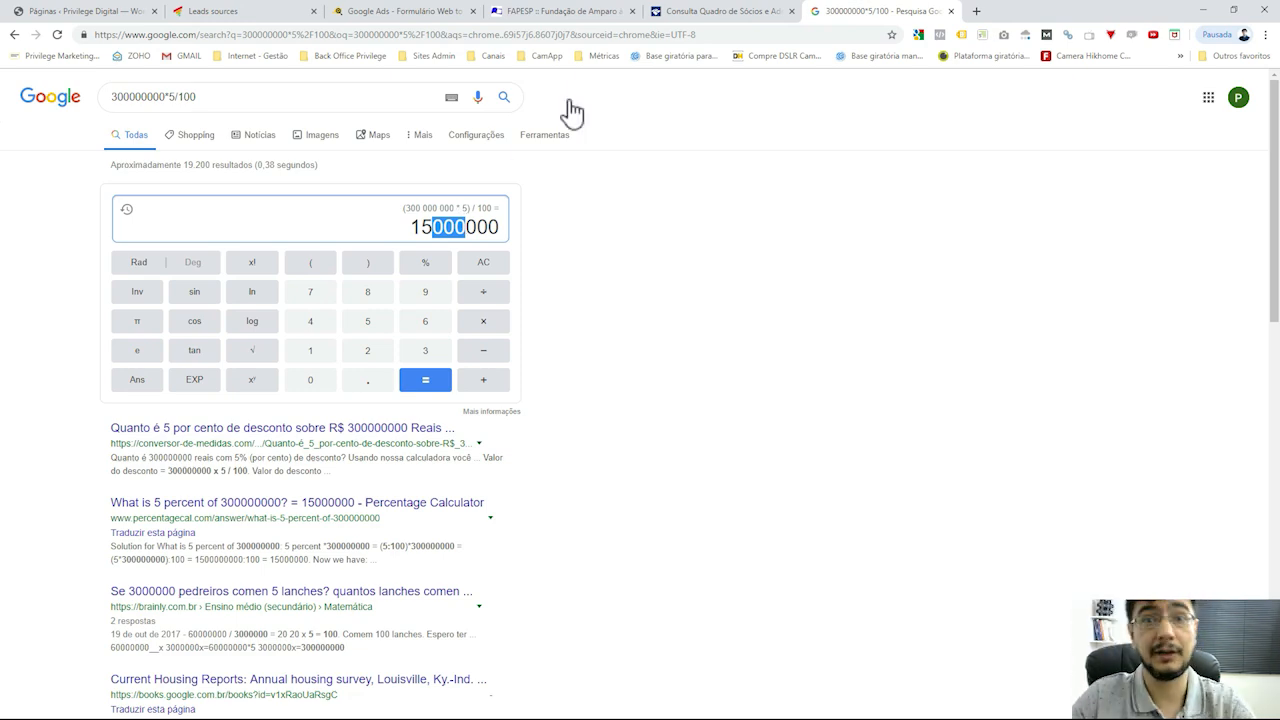
Close the FAPESP tab and the partners and capital lookup tab
click(729, 13)
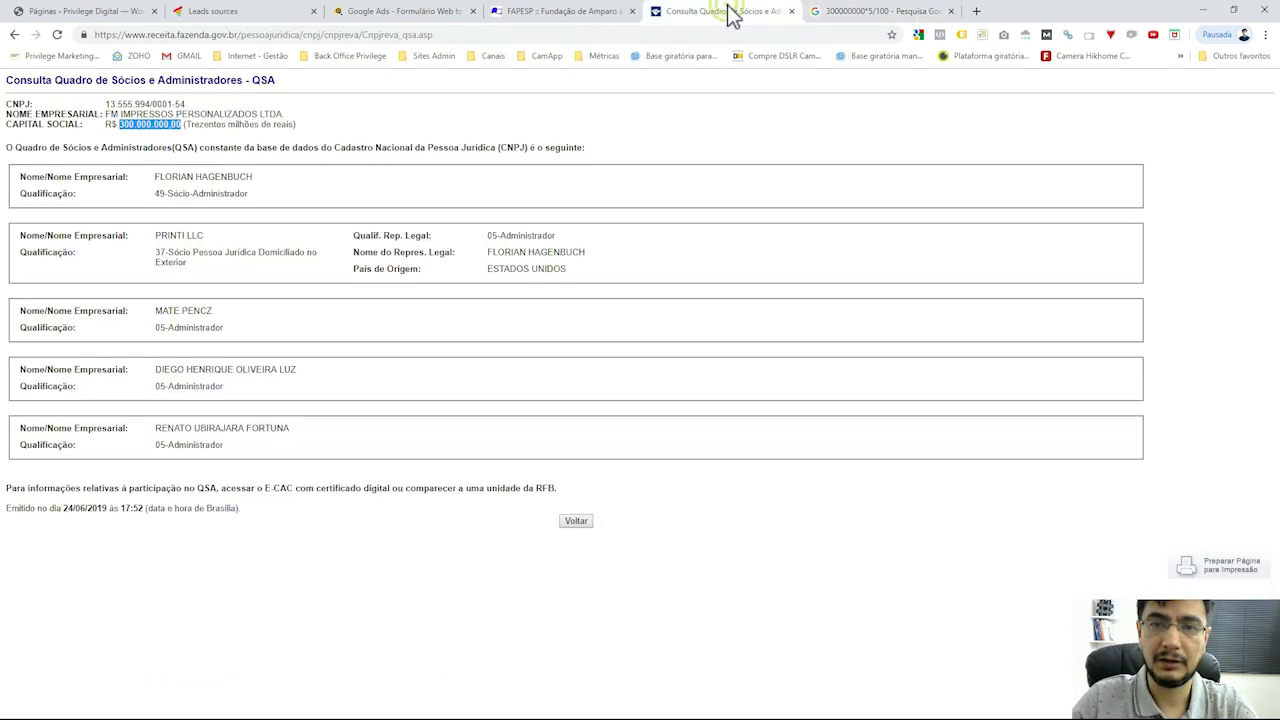
click(601, 13)
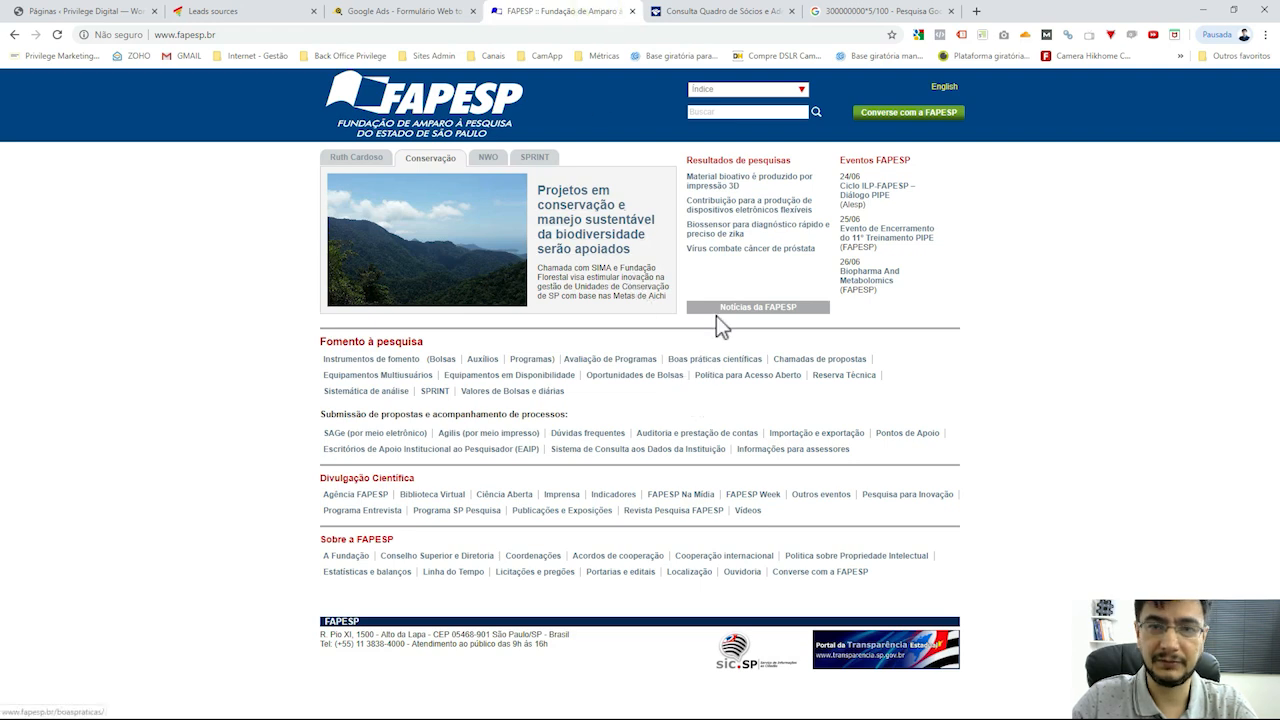
click(445, 122)
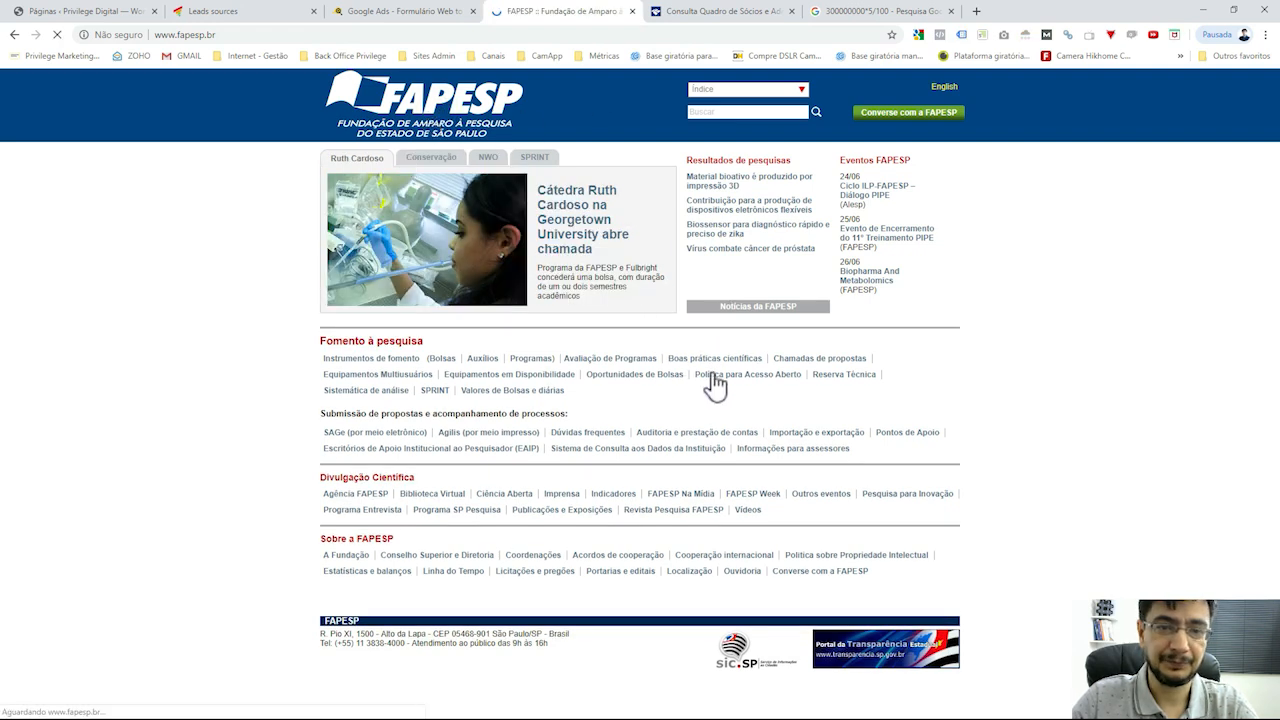
click(631, 11)
click(631, 11)
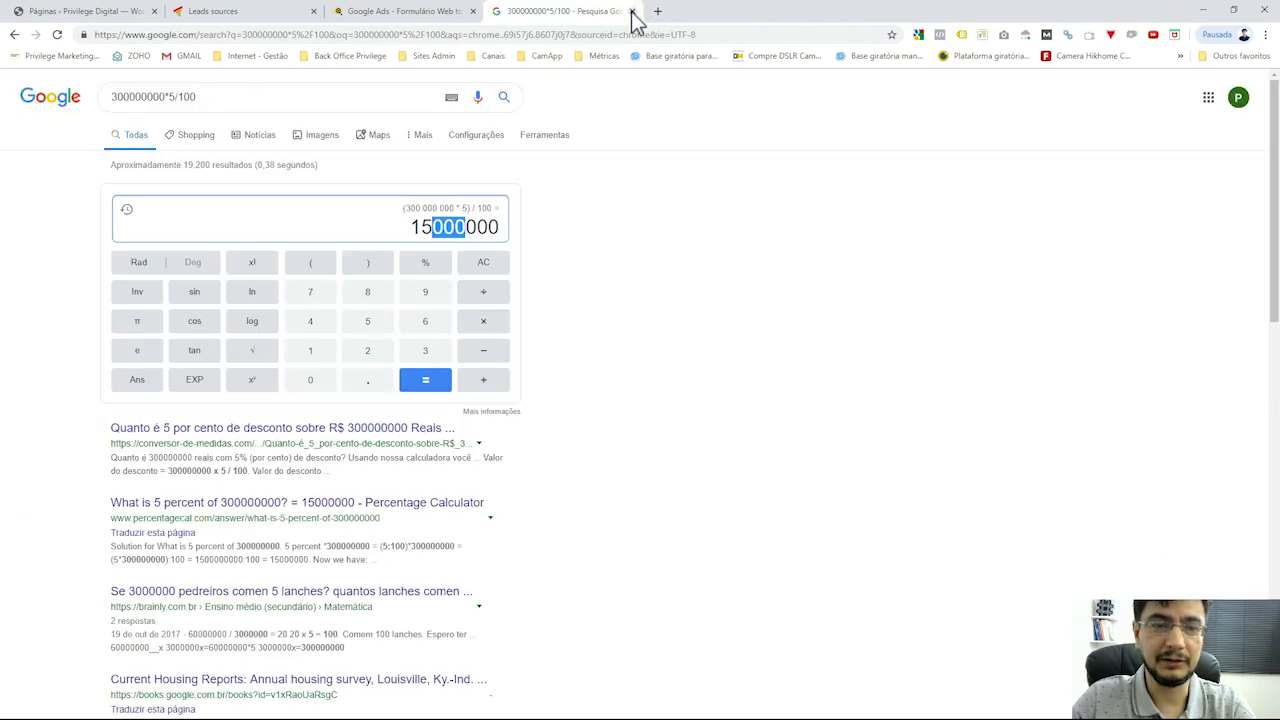
Close the calculator tab, save the Solicite avaliação form, and display its Código de Integração
click(631, 11)
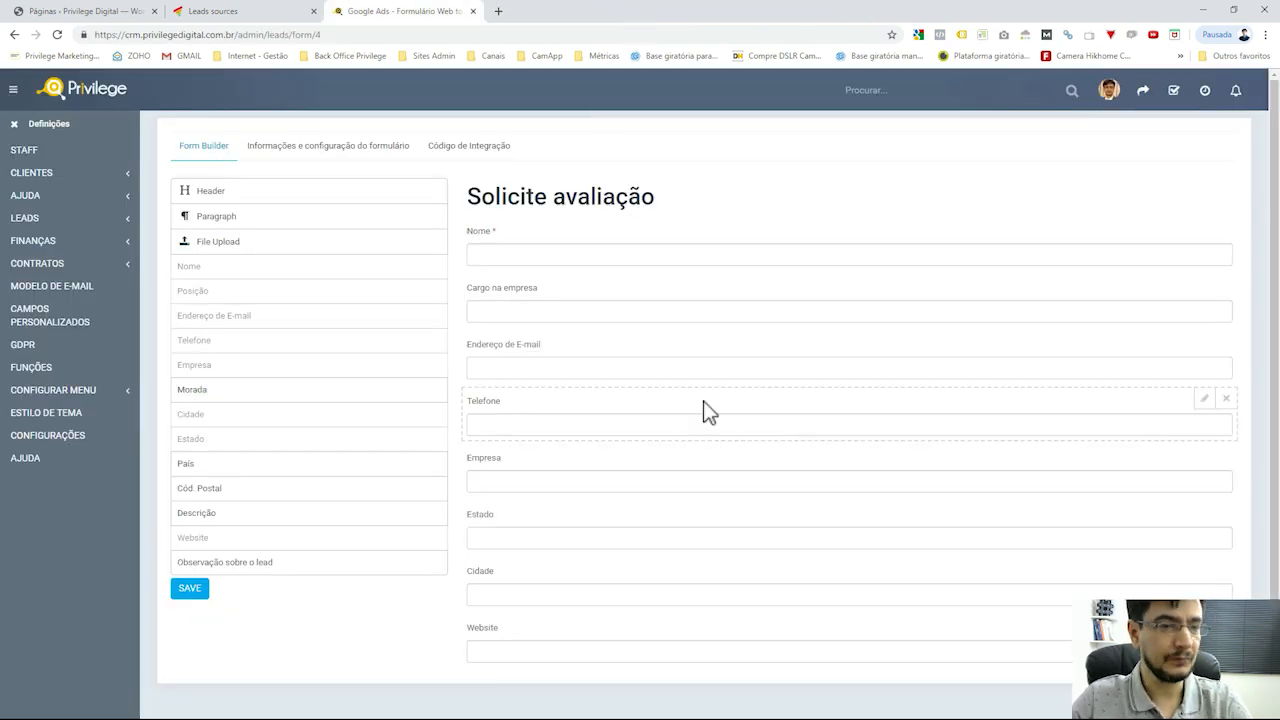
scroll(660, 409, down, 1)
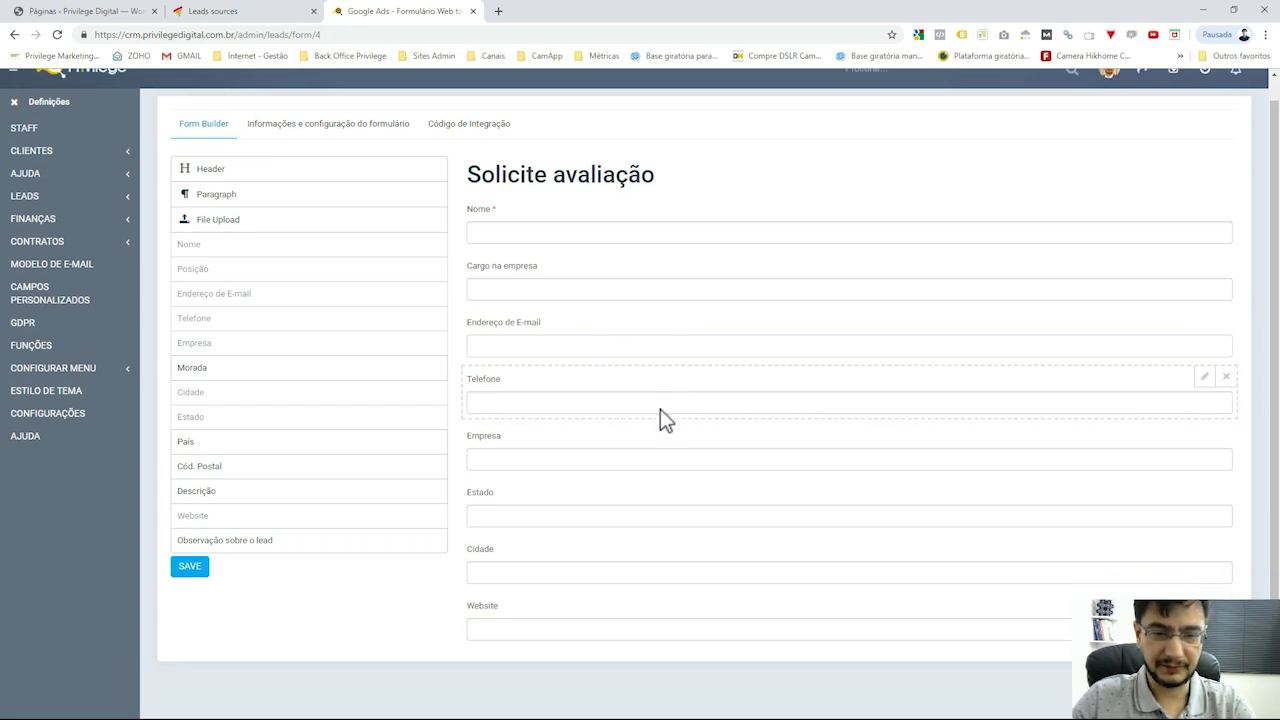
click(189, 568)
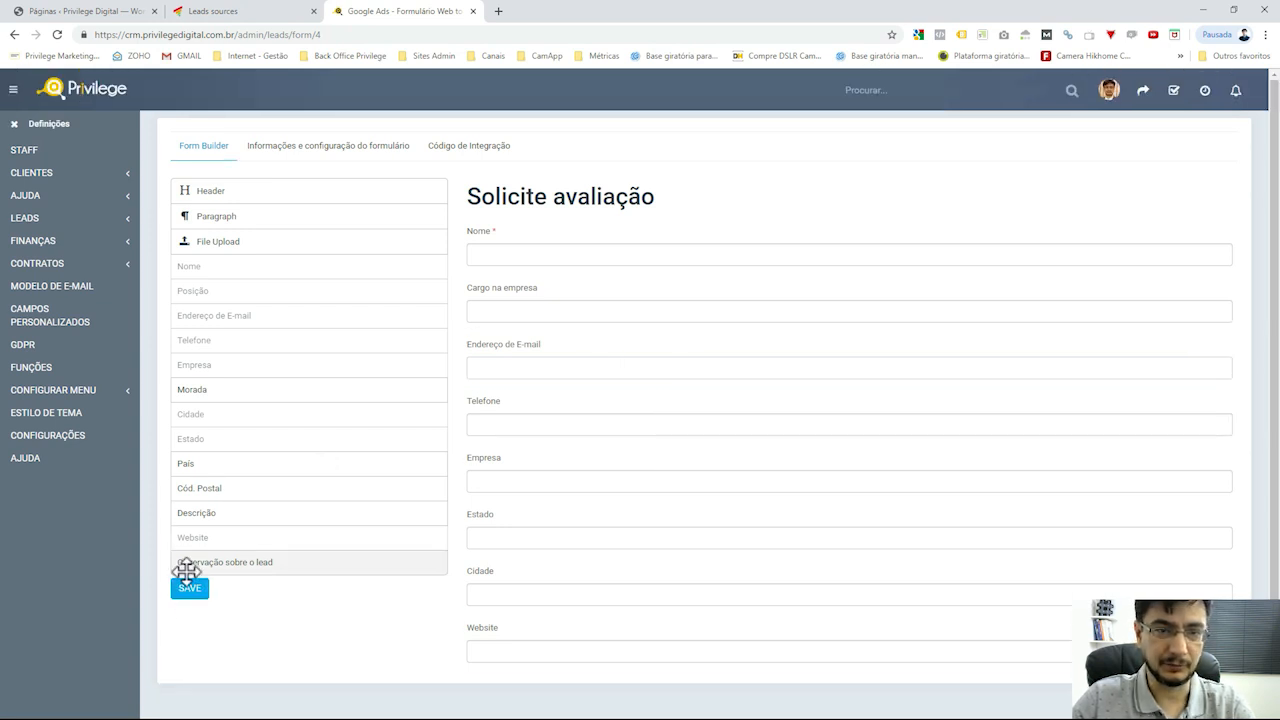
click(191, 592)
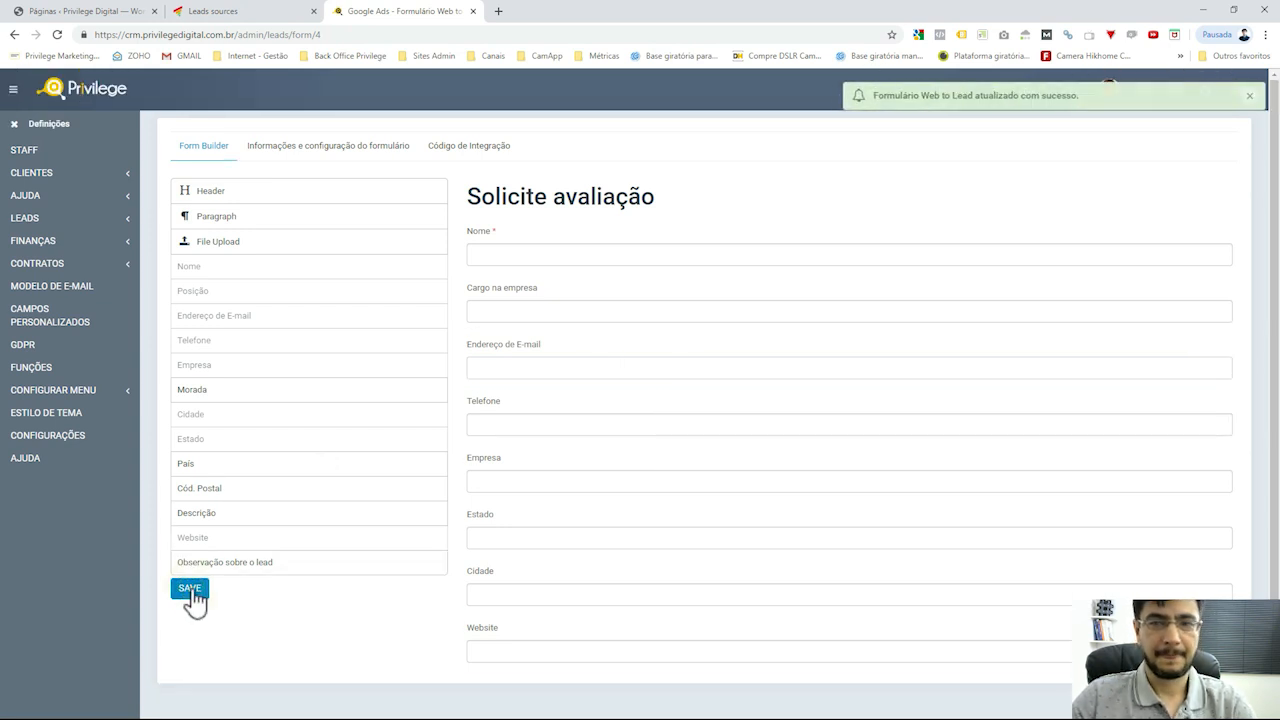
click(312, 152)
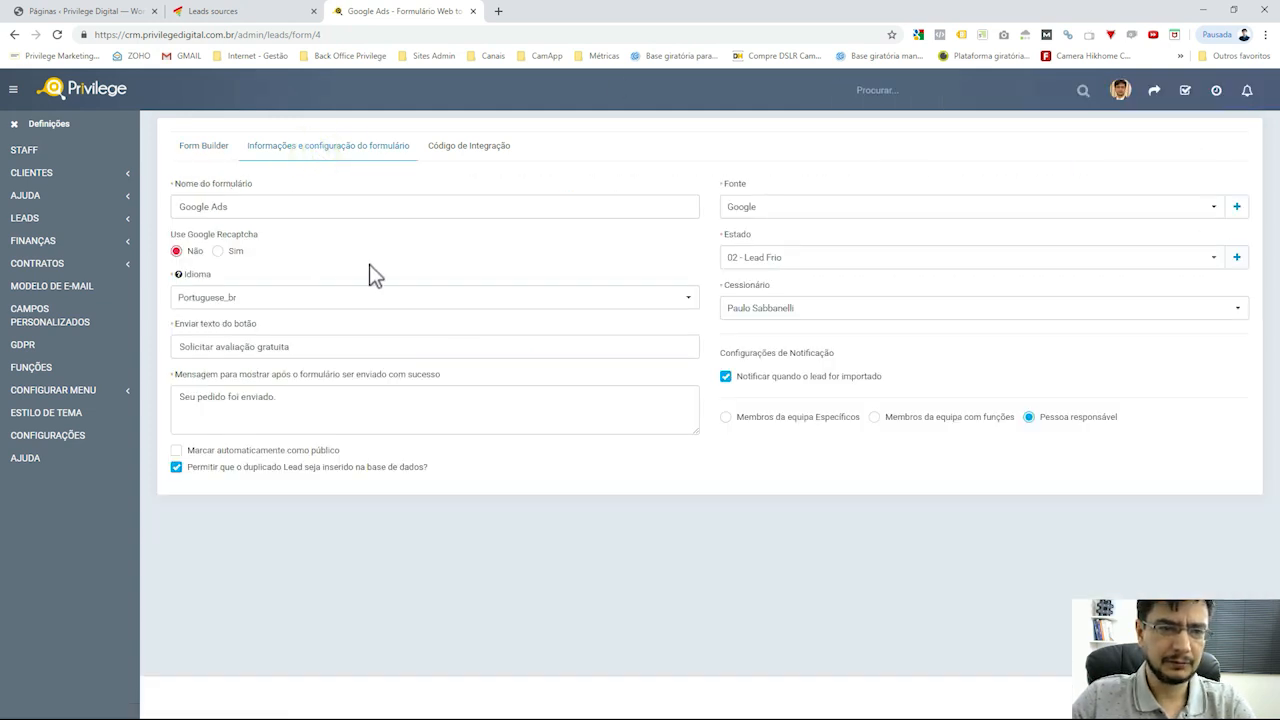
click(463, 149)
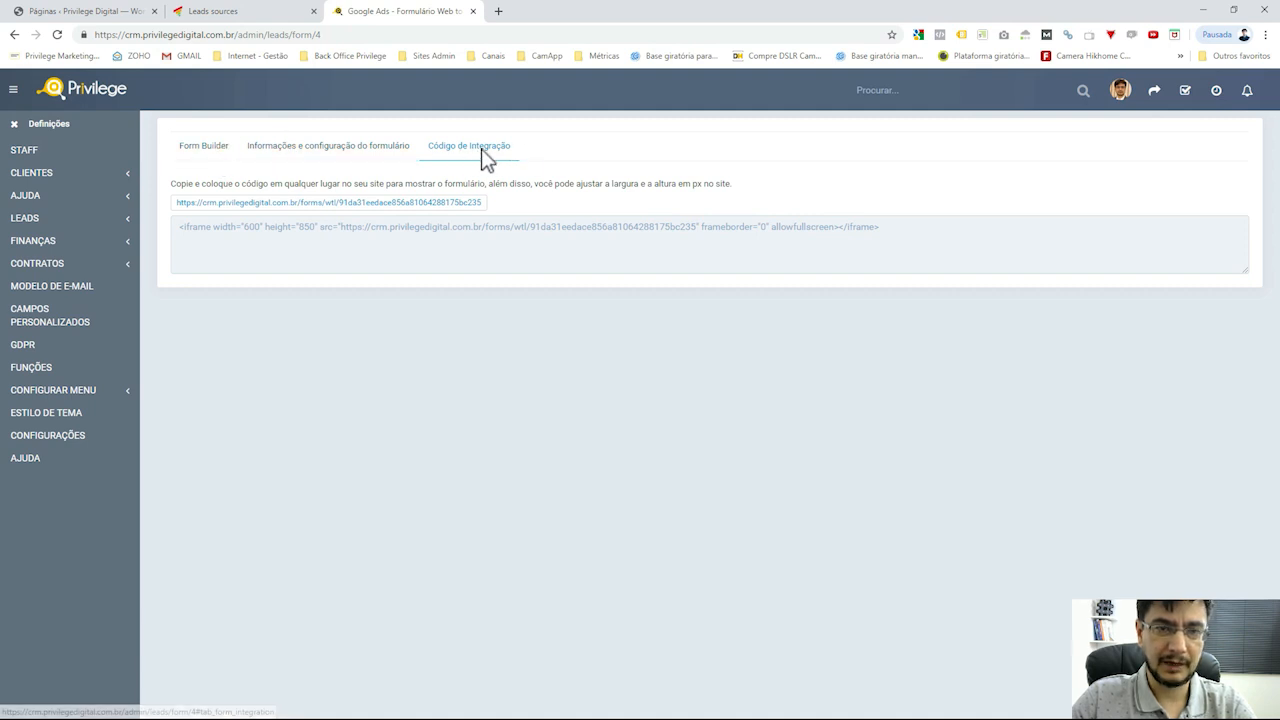
Select and copy the form's iframe embed code, then return to the lead sources page
click(526, 228)
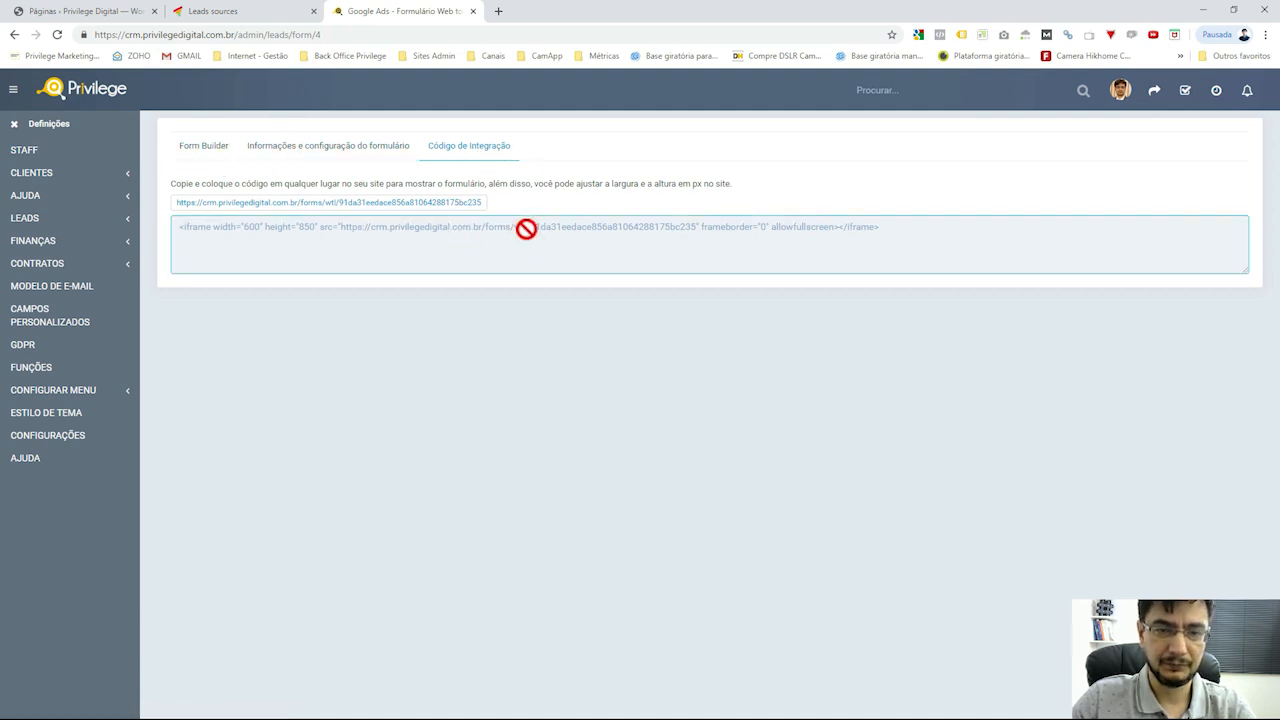
key(ctrl+a)
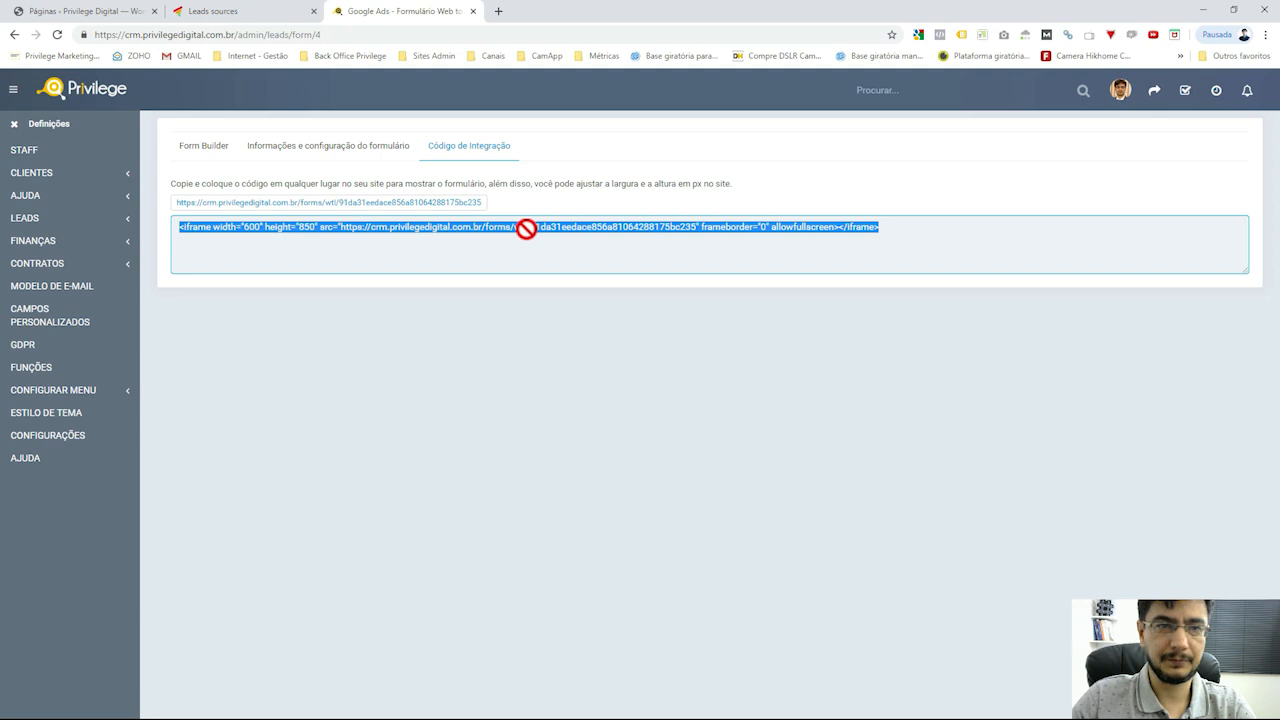
triple_click(526, 229)
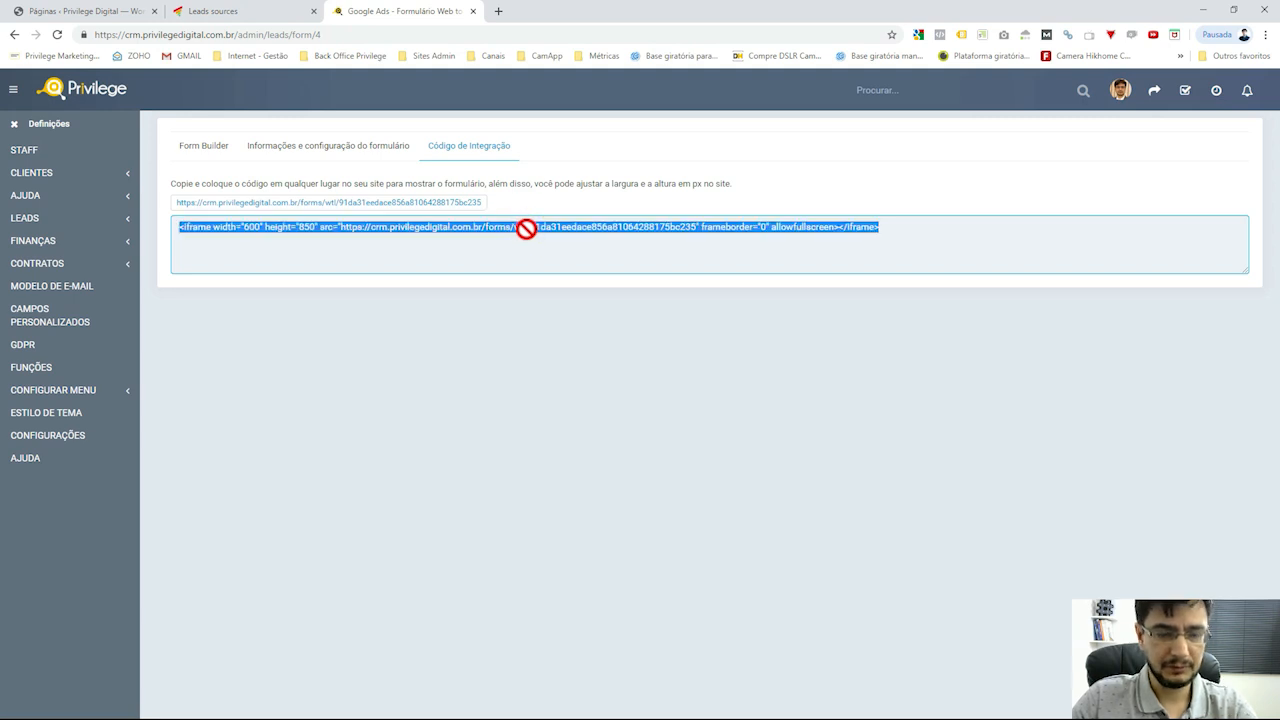
click(252, 12)
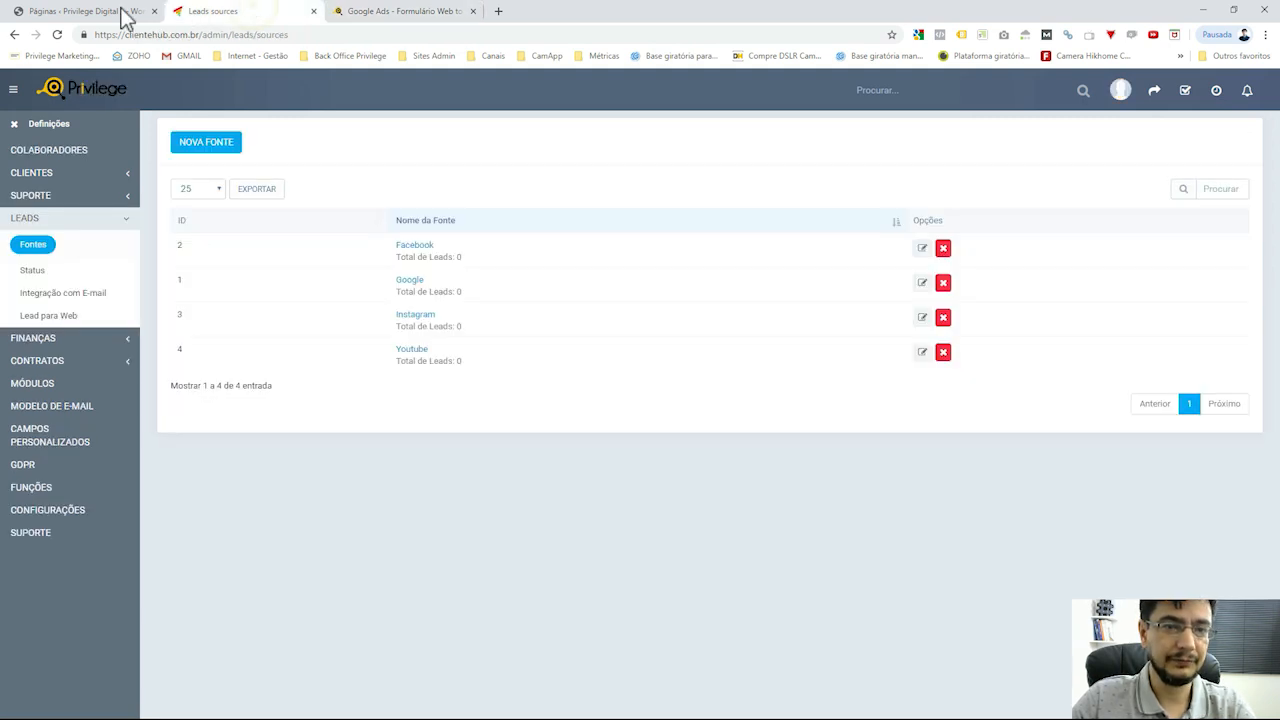
Start a new WordPress page titled 'Aula captação lead Perfex'
click(125, 14)
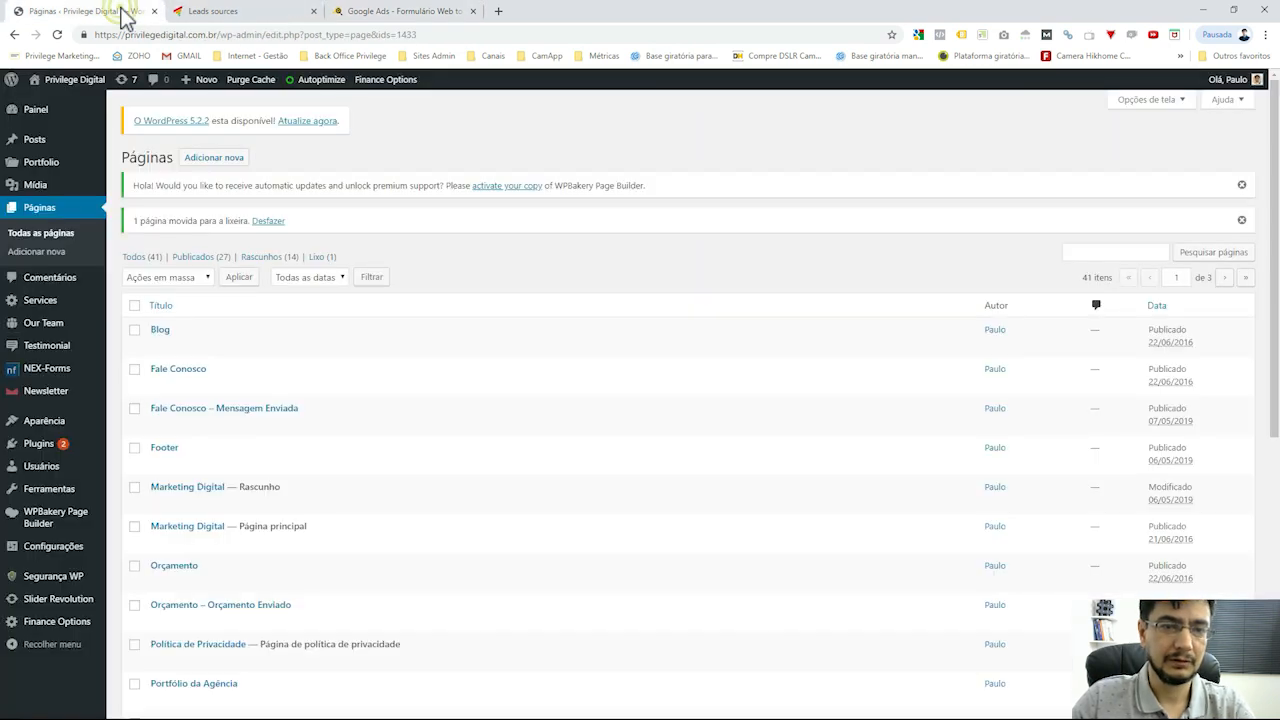
click(214, 160)
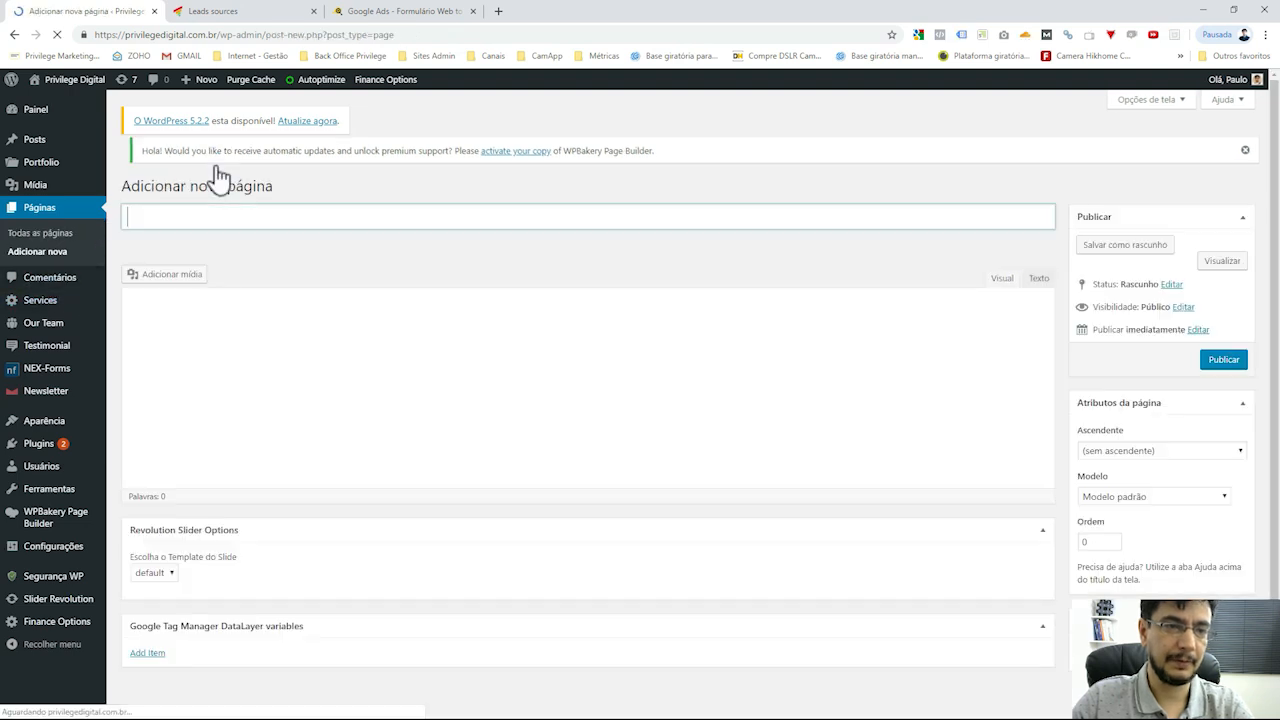
click(377, 214)
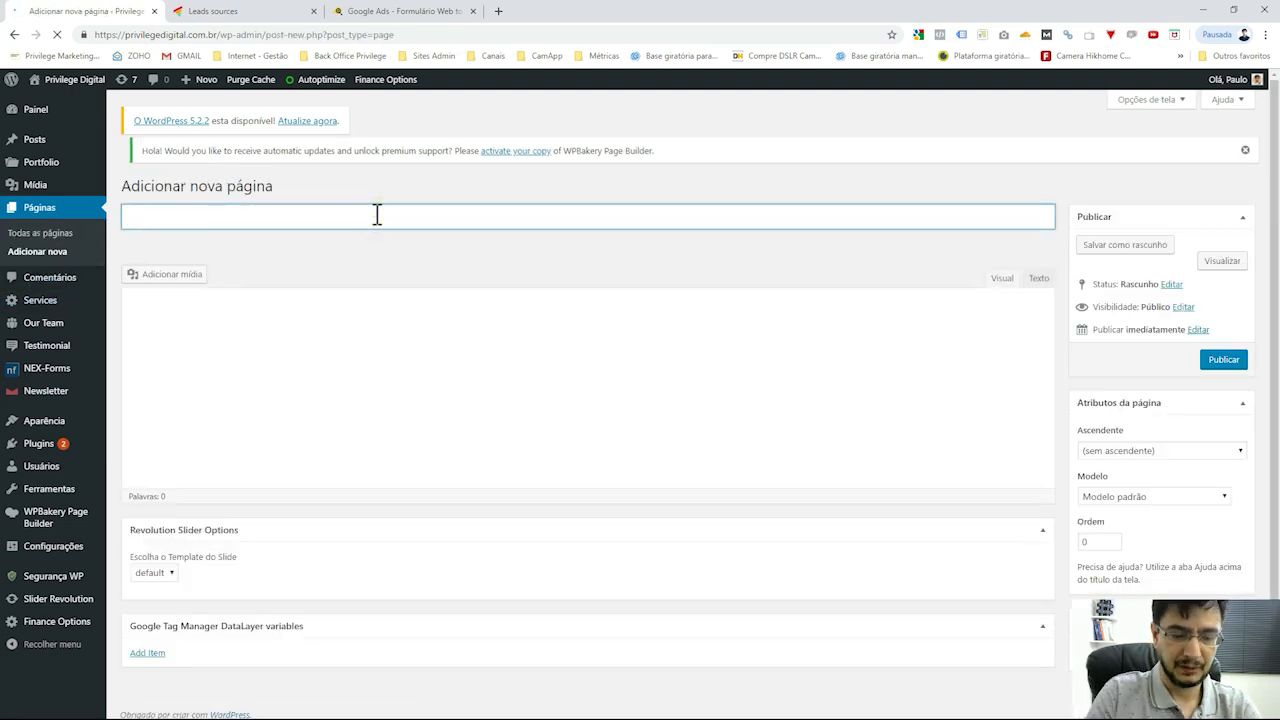
text(Capt)
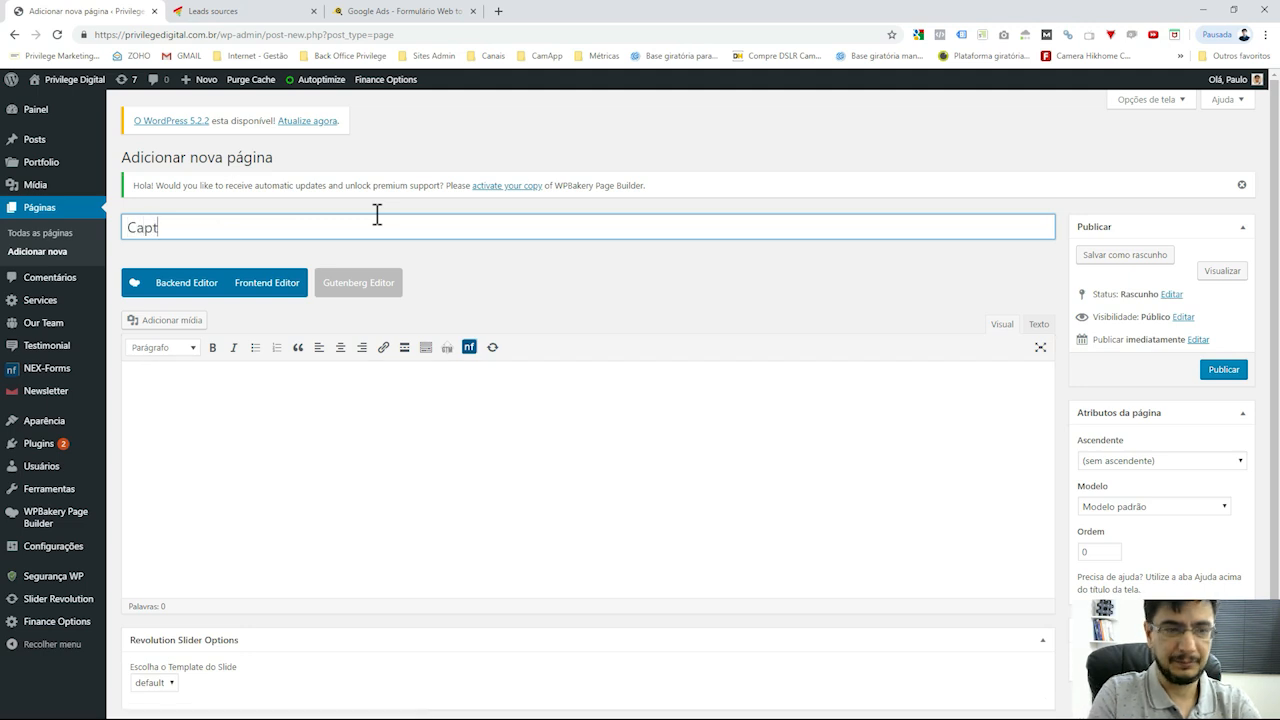
text(a)
key(ctrl+a)
key(BackSpace)
text(Aula )
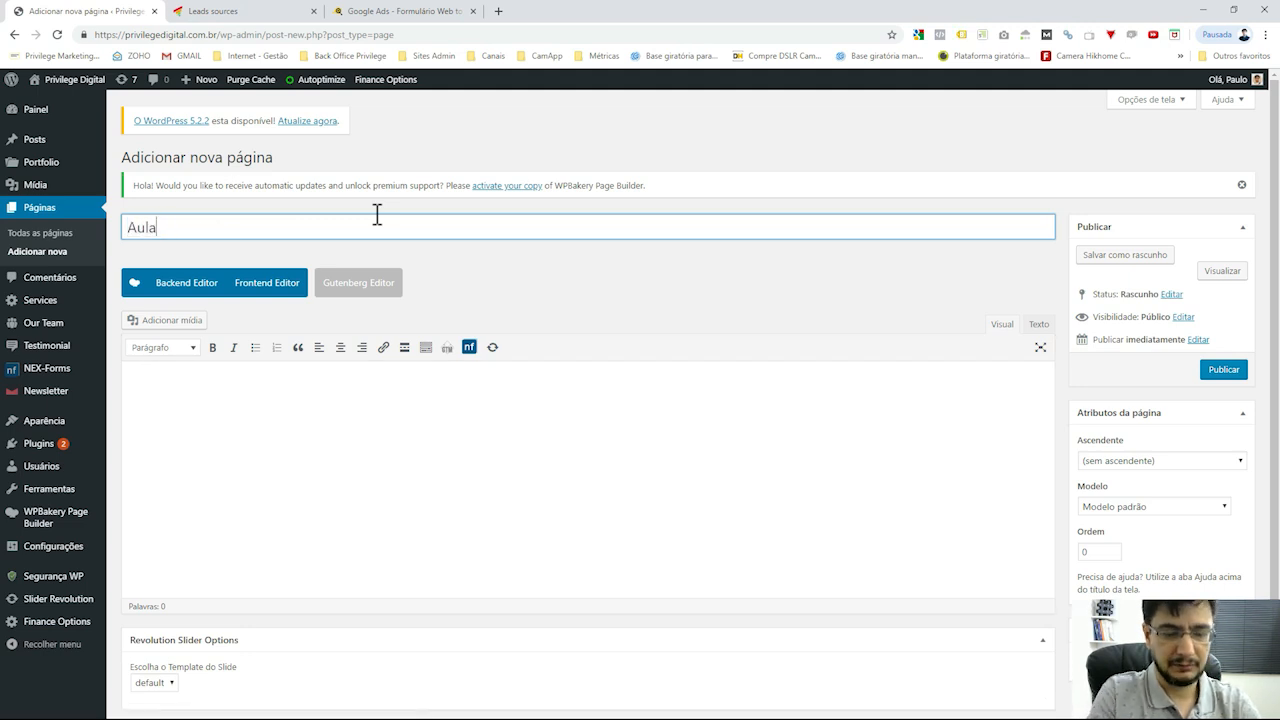
text(captação lead pe)
key(BackSpace)
key(BackSpace)
key(BackSpace)
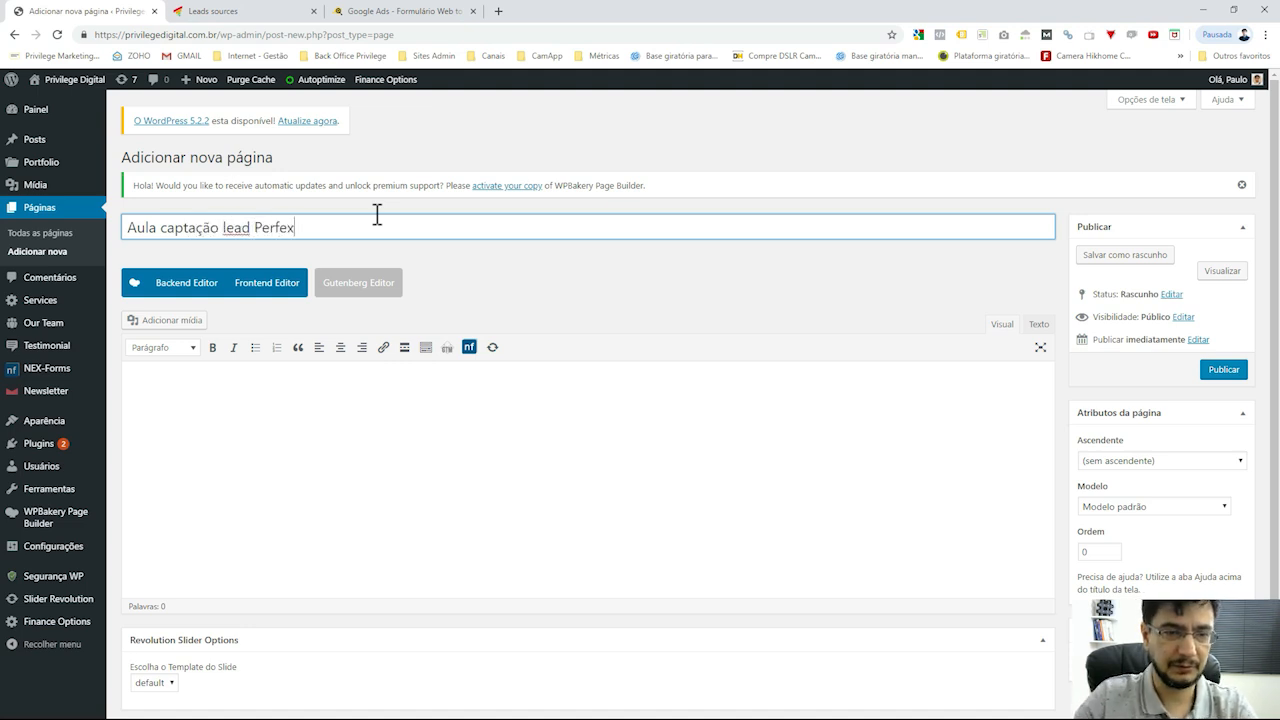
In the backend page builder, add an HTML element containing the pasted CRM iframe embed code
click(209, 286)
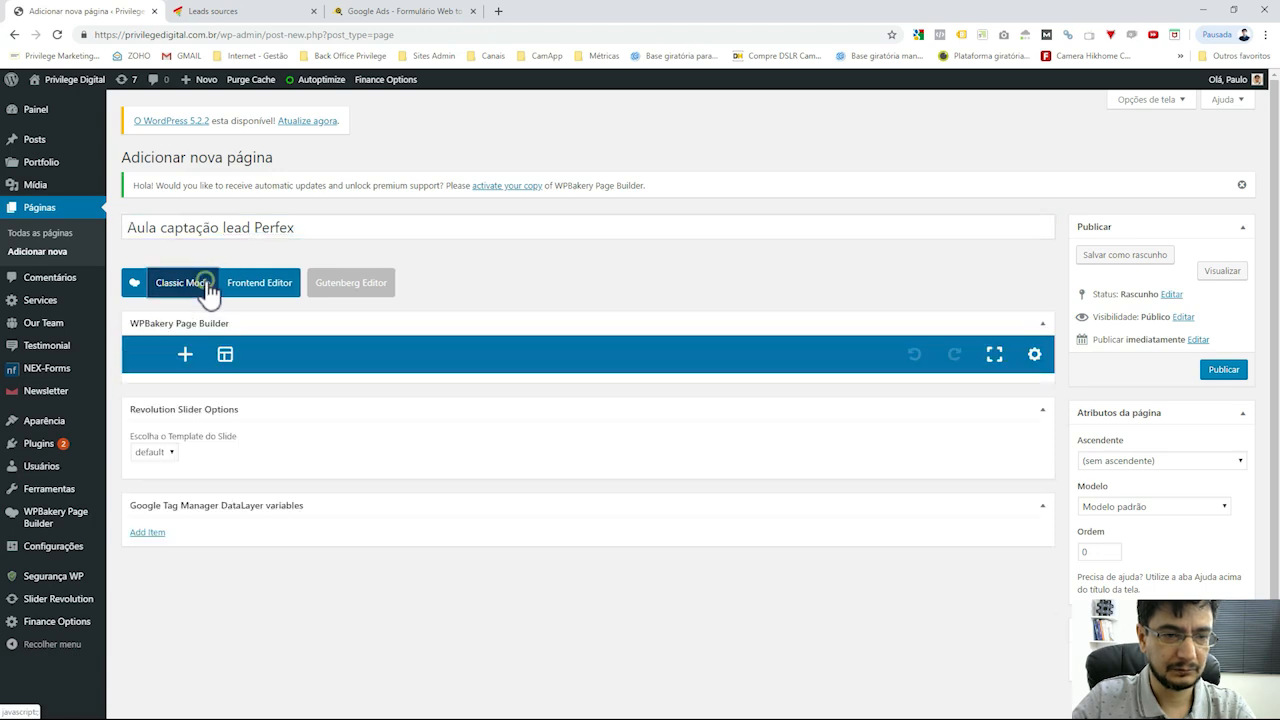
click(498, 566)
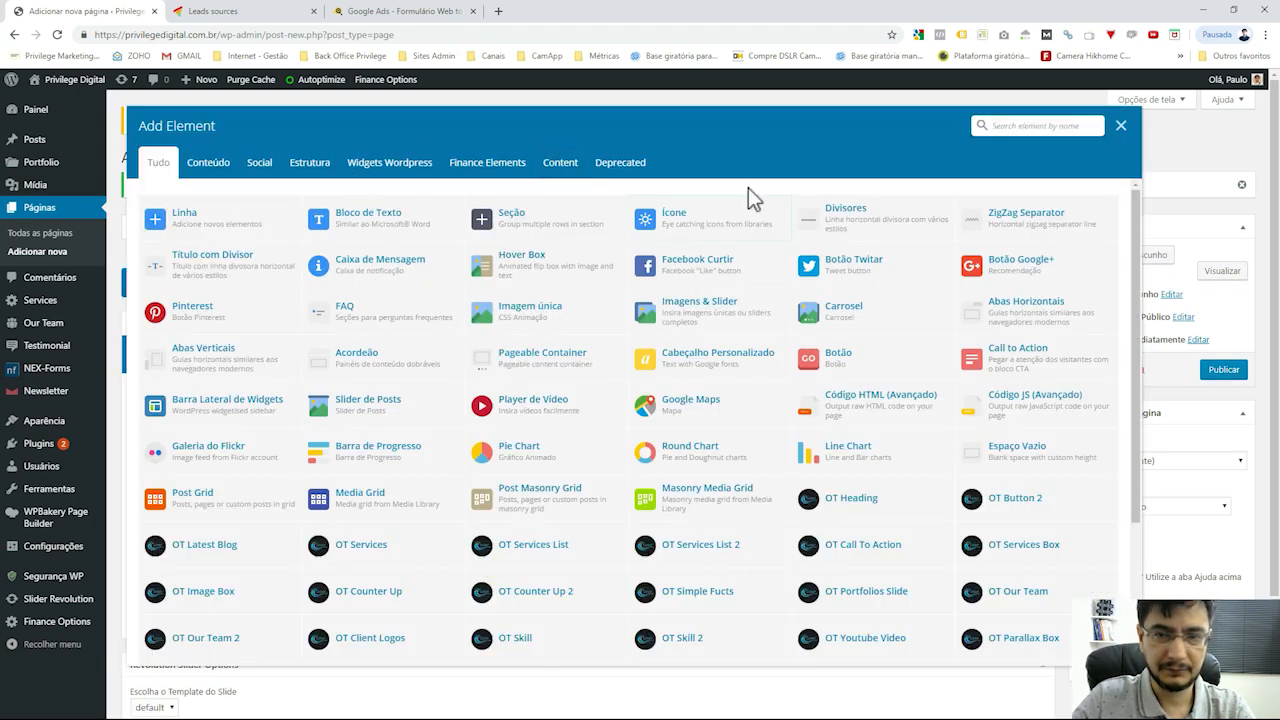
click(1060, 125)
text(html)
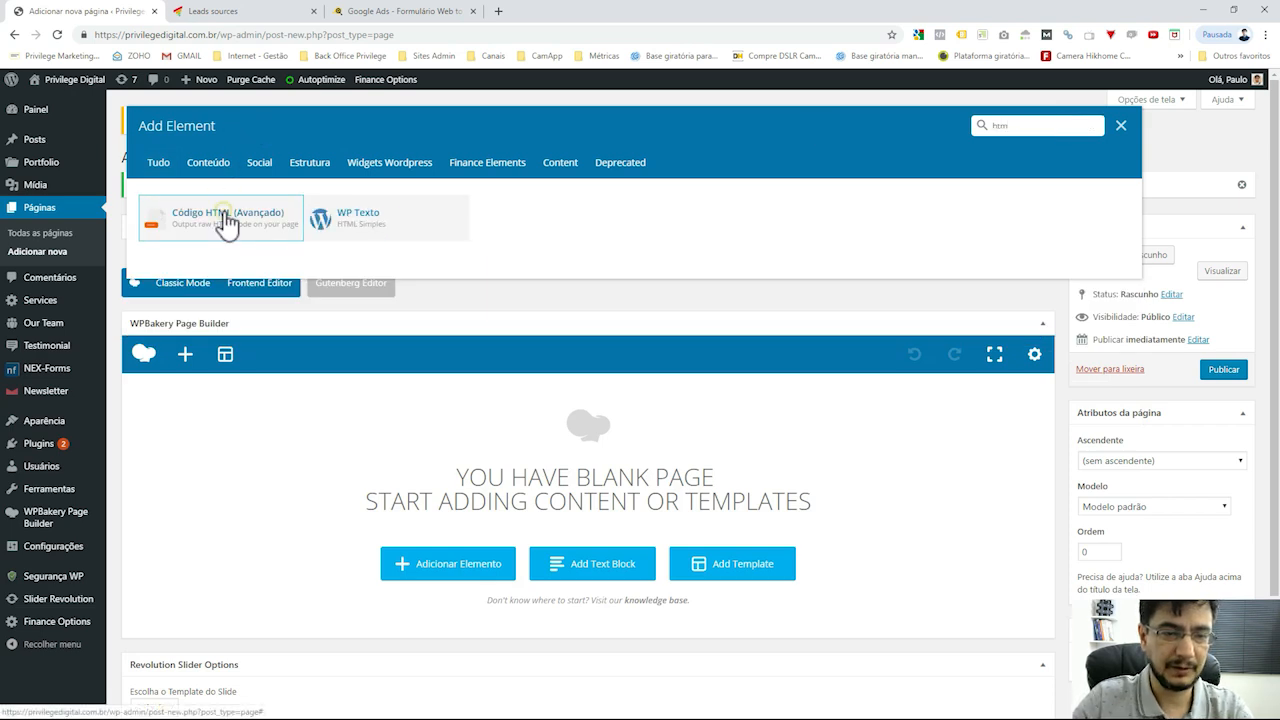
click(229, 220)
key(ctrl+a)
key(ctrl+v)
click(802, 584)
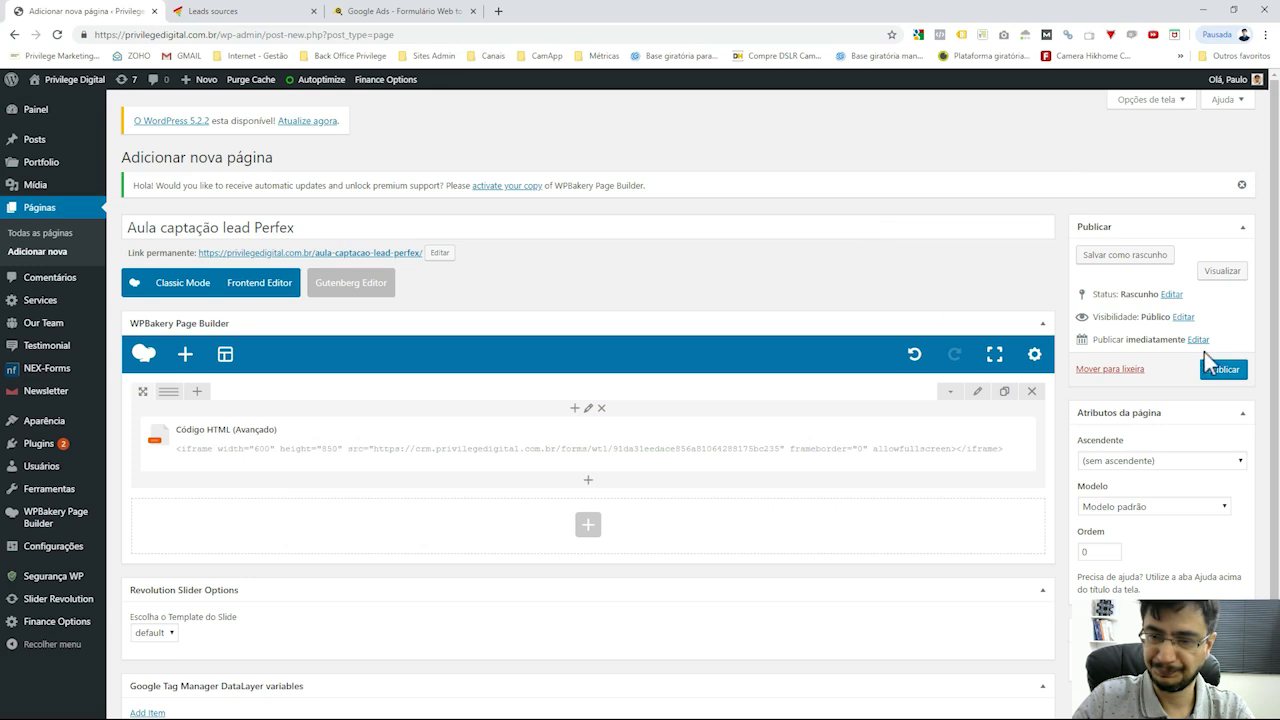
Publish the page and check the embedded Solicite avaliação form on the live page
triple_click(338, 231)
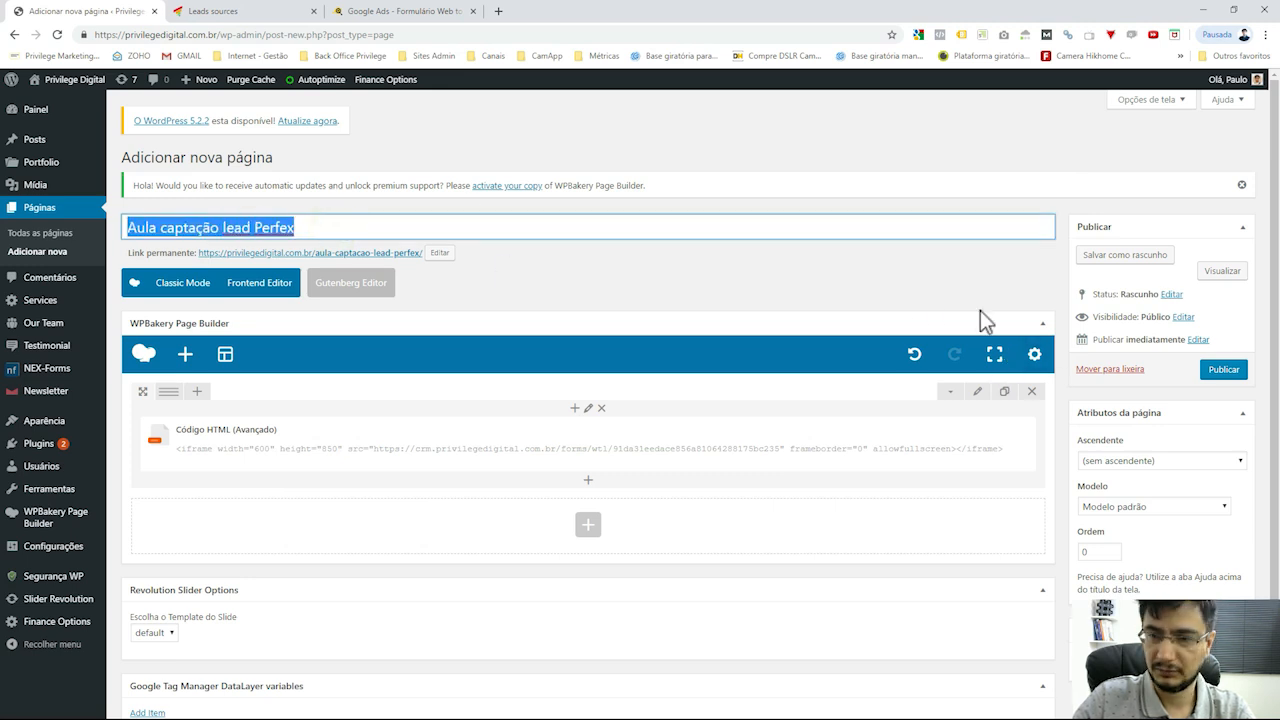
click(929, 274)
click(1225, 370)
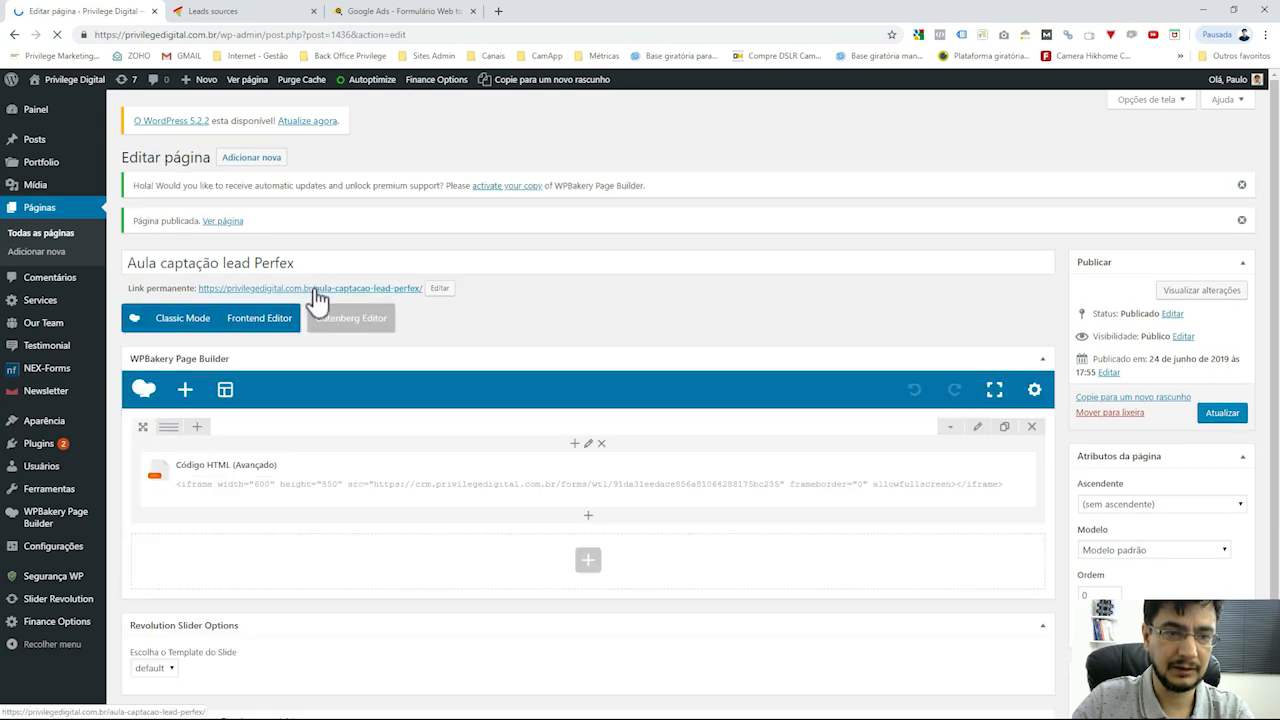
middle_click(312, 288)
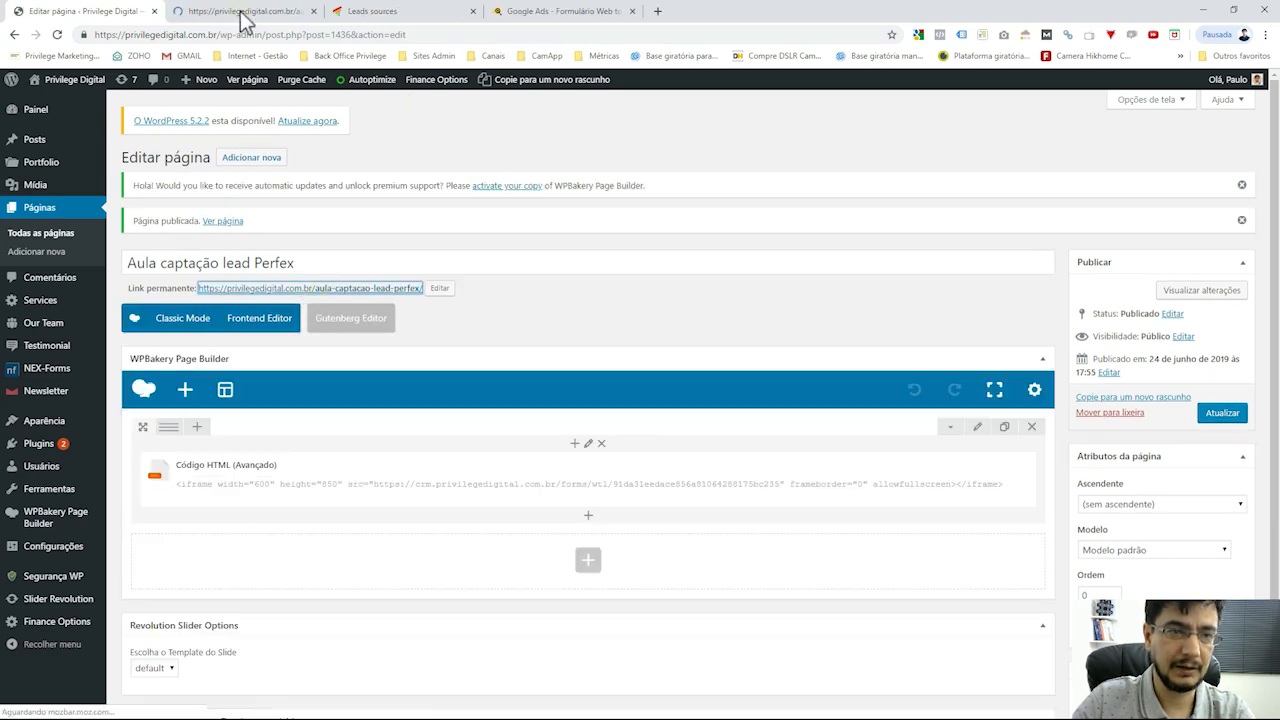
click(241, 12)
scroll(505, 400, down, 2)
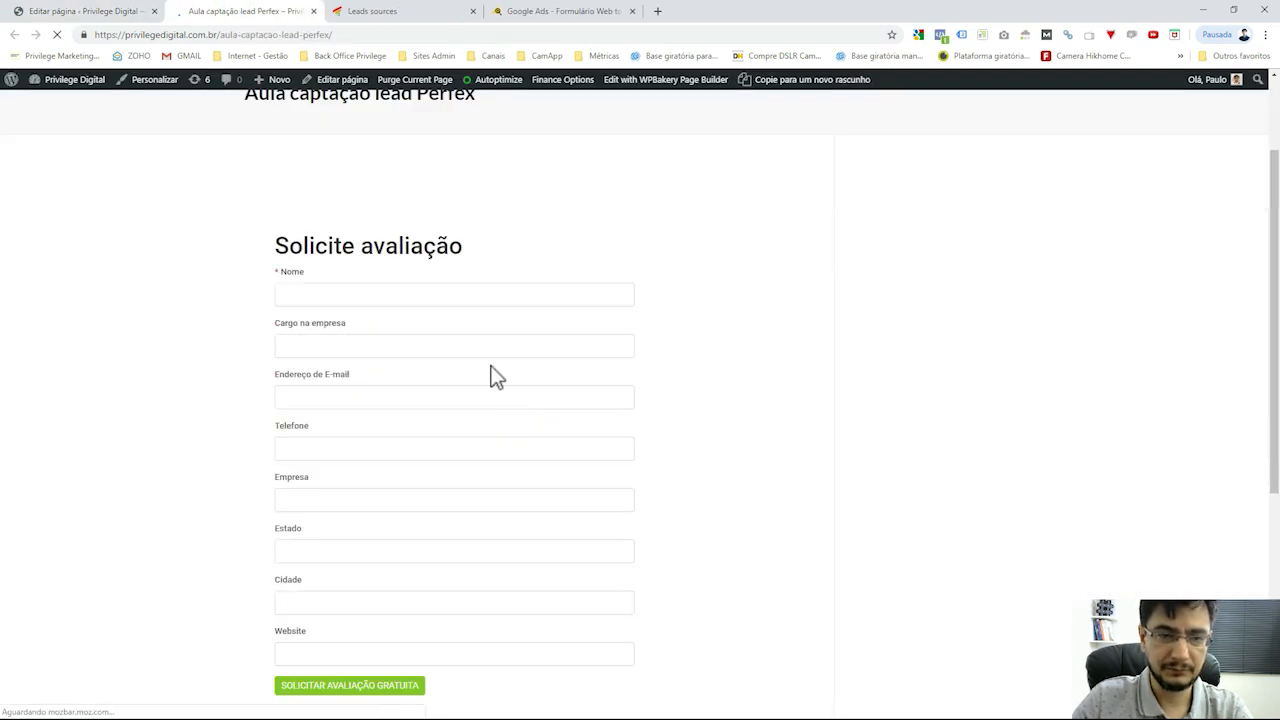
click(452, 294)
scroll(454, 294, down, 2)
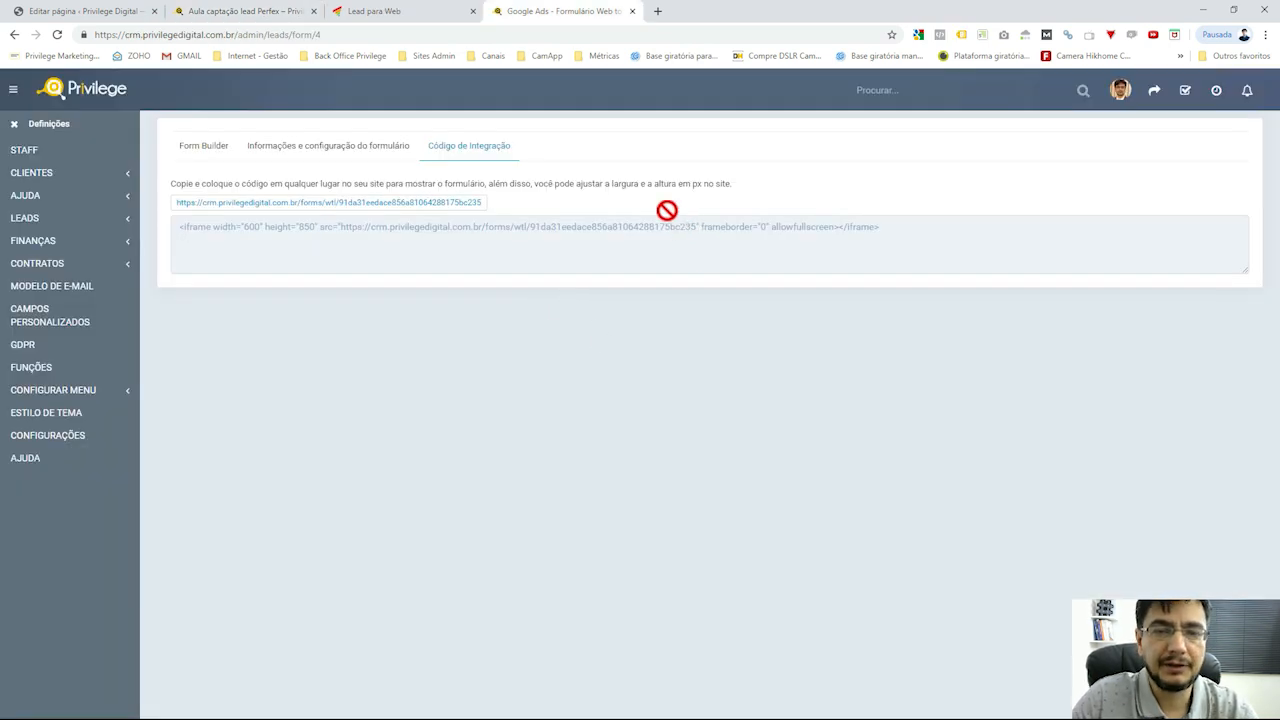
Select the CRM iframe integration code and the form's identifier within it
click(597, 232)
triple_click(599, 228)
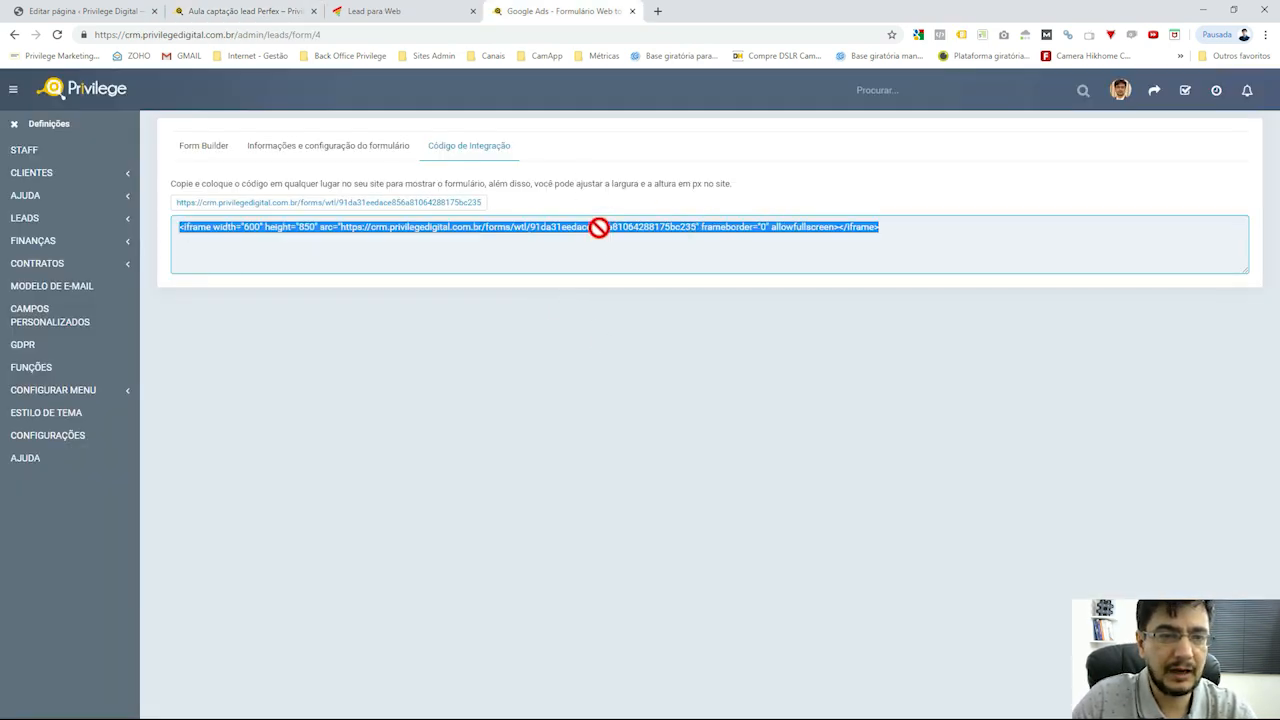
click(605, 313)
double_click(594, 228)
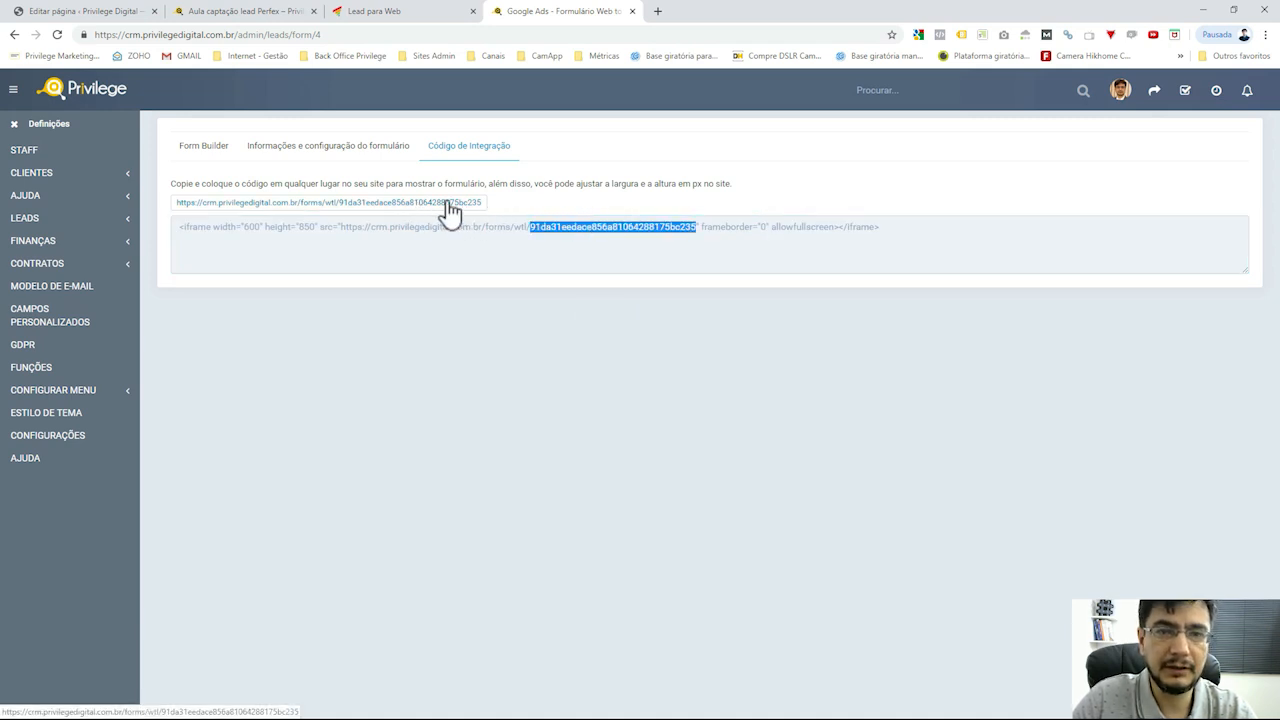
Open the lead form's standalone URL in a new tab and copy its address
click(433, 196)
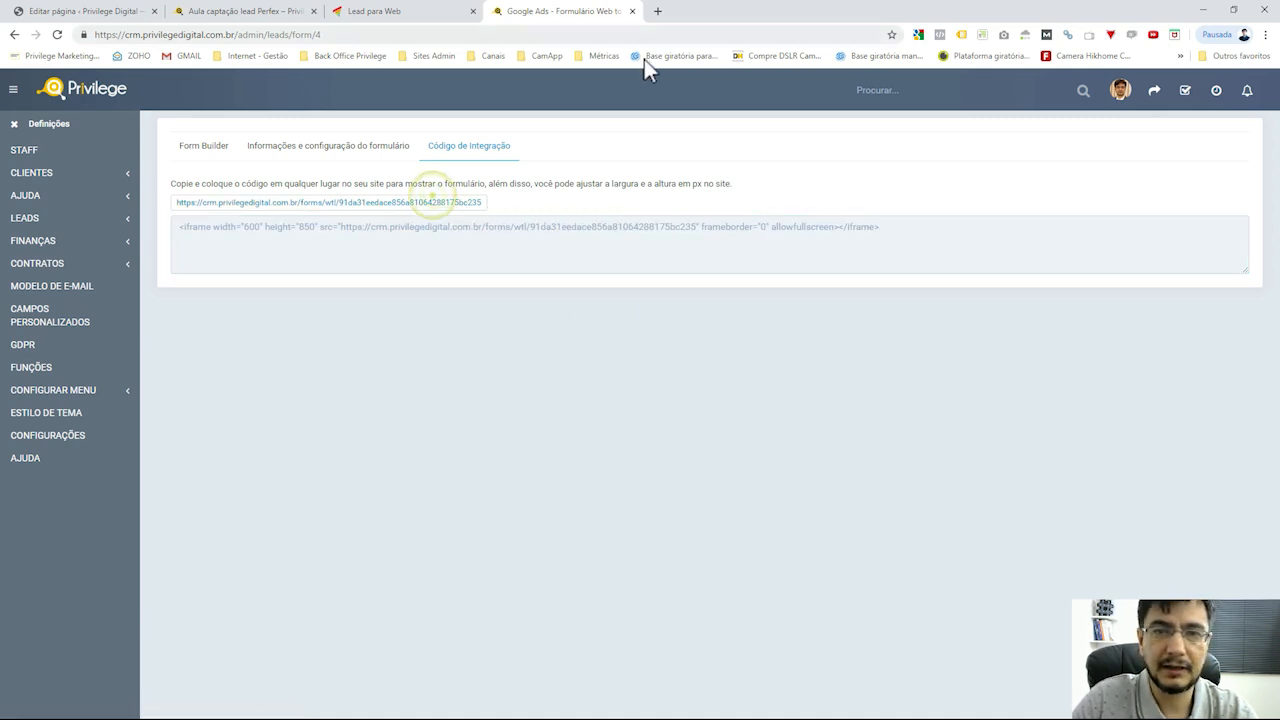
click(466, 206)
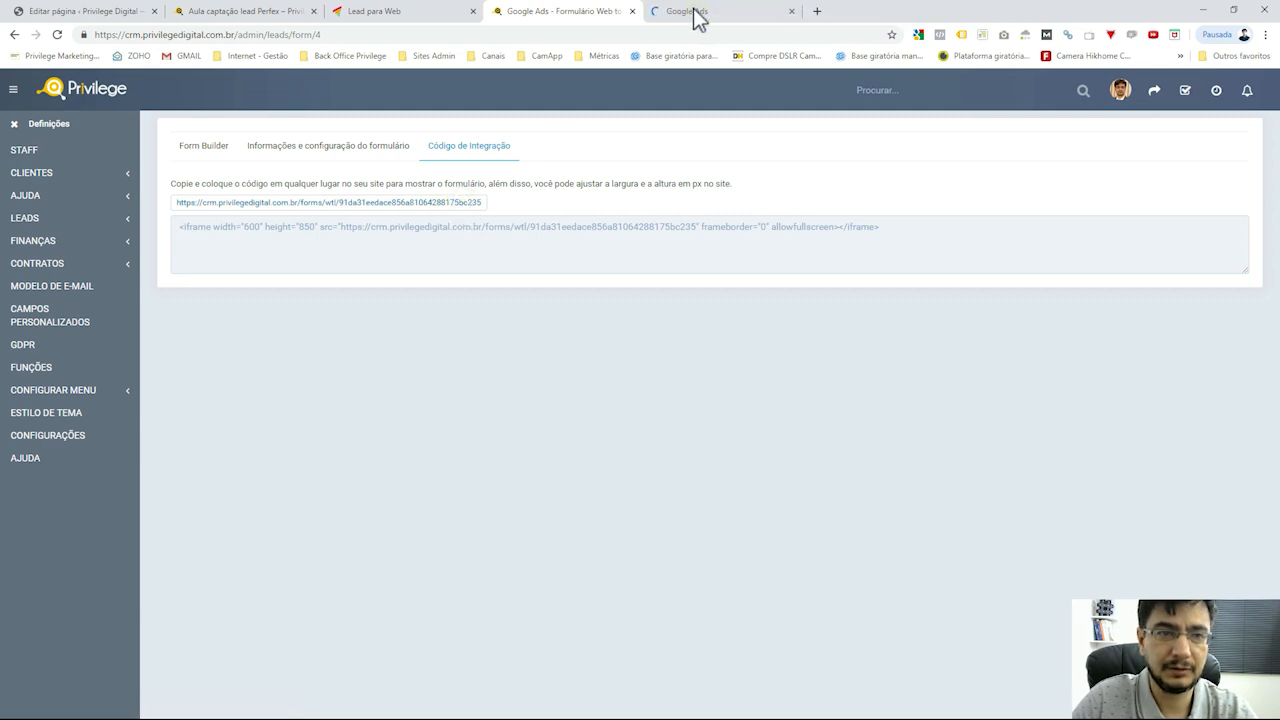
click(694, 12)
click(515, 35)
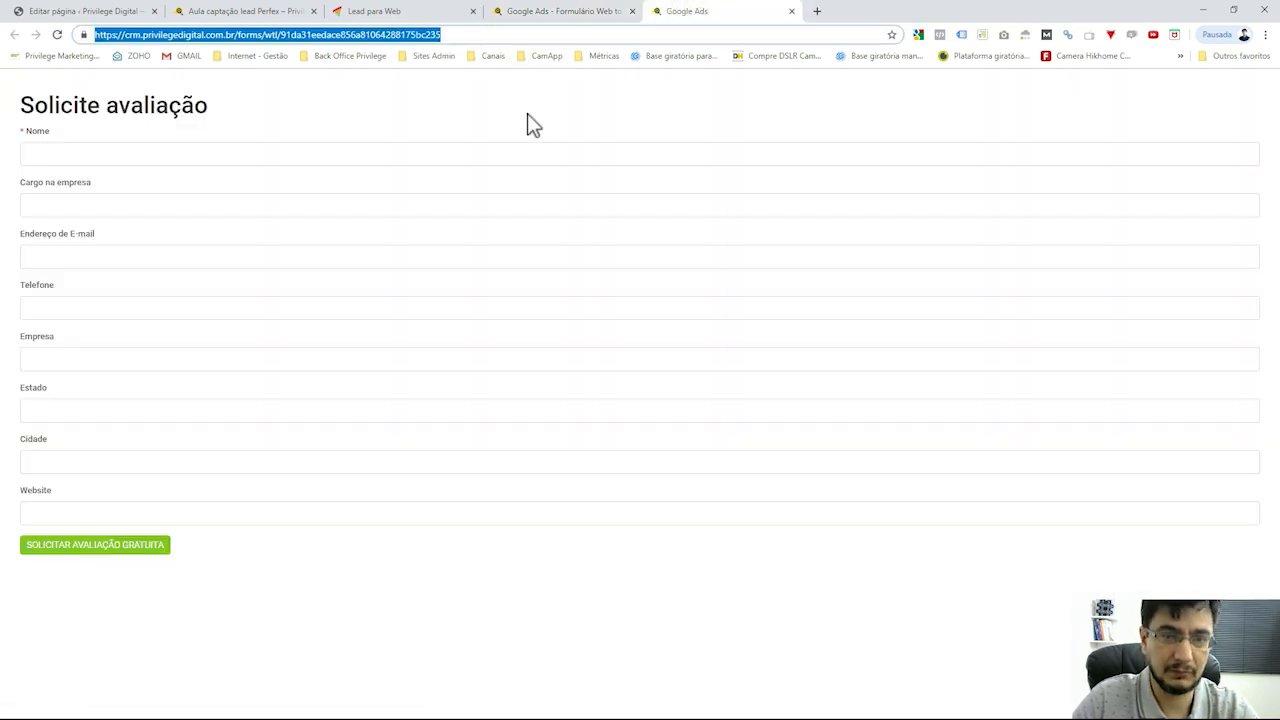
click(540, 14)
click(410, 16)
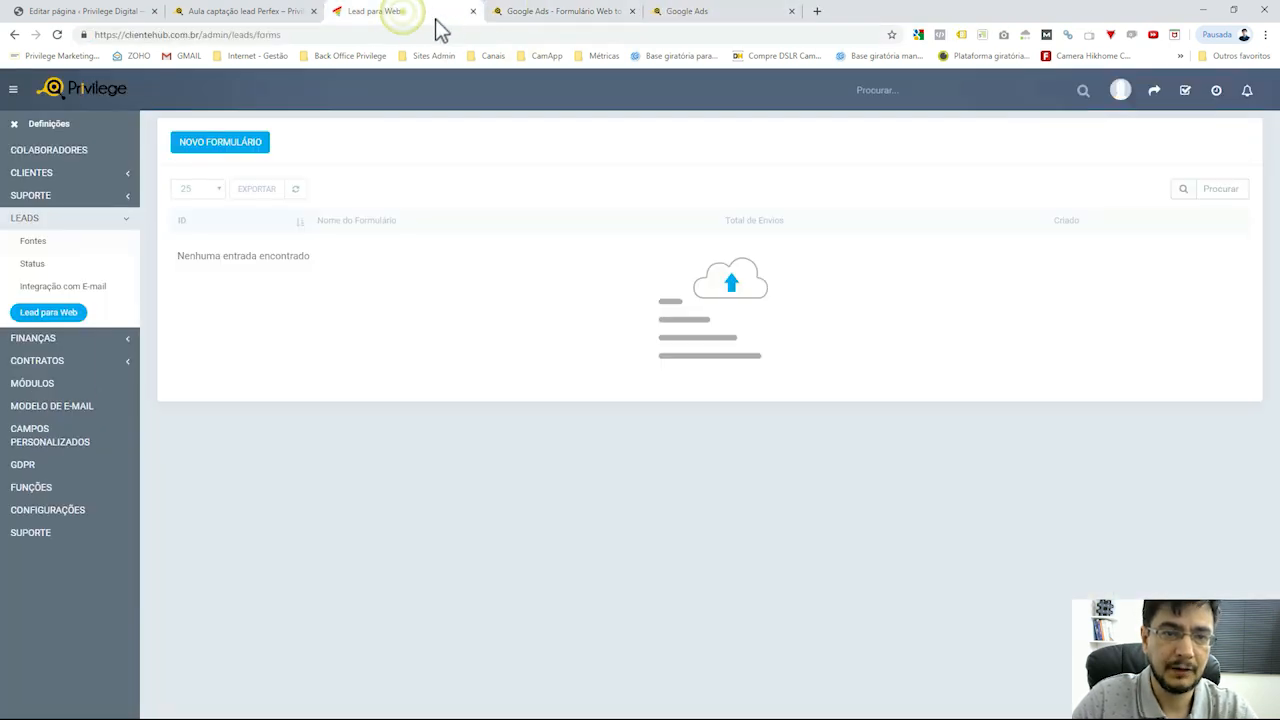
click(256, 12)
Delete the iframe HTML element and add a text block in its place
click(125, 12)
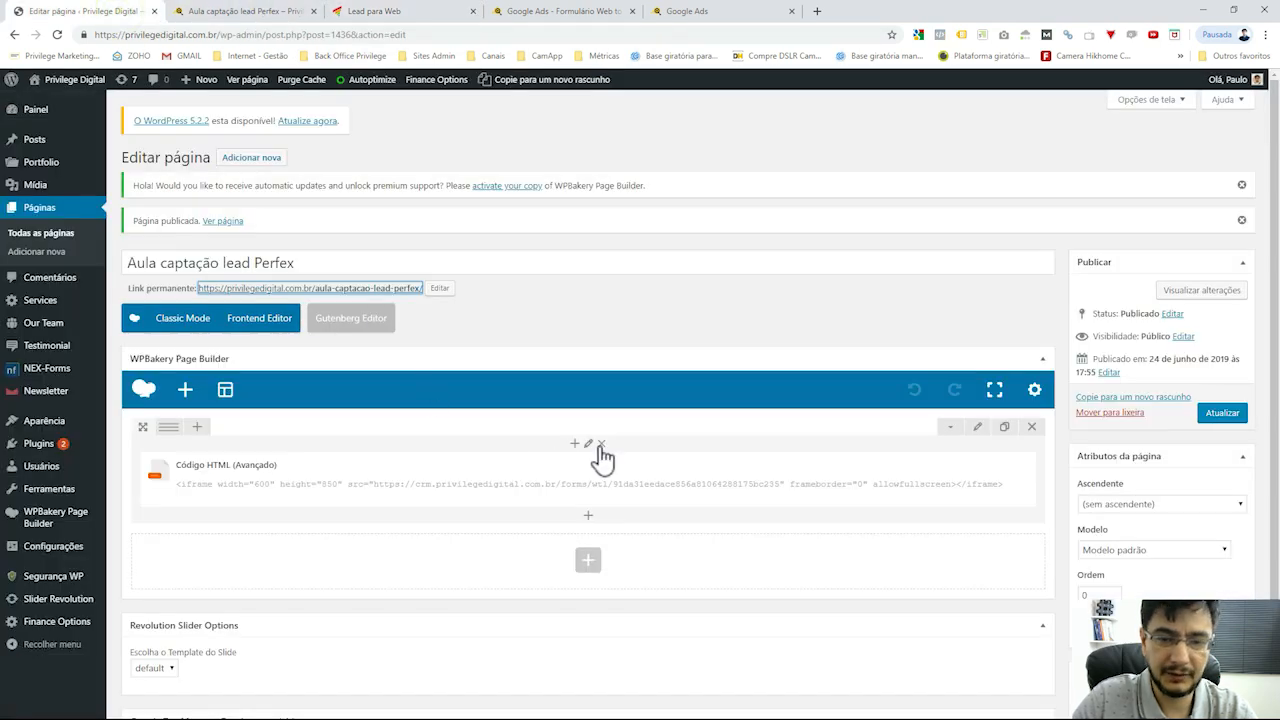
scroll(597, 457, down, 1)
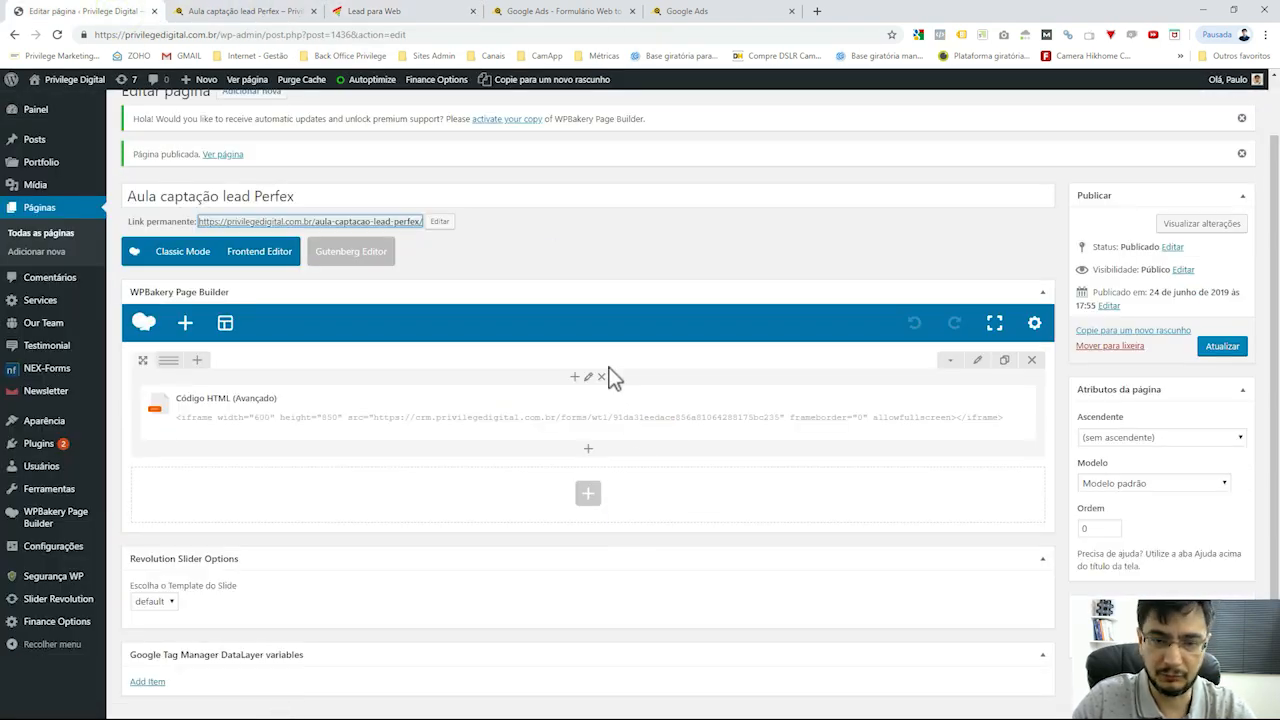
click(665, 414)
click(663, 423)
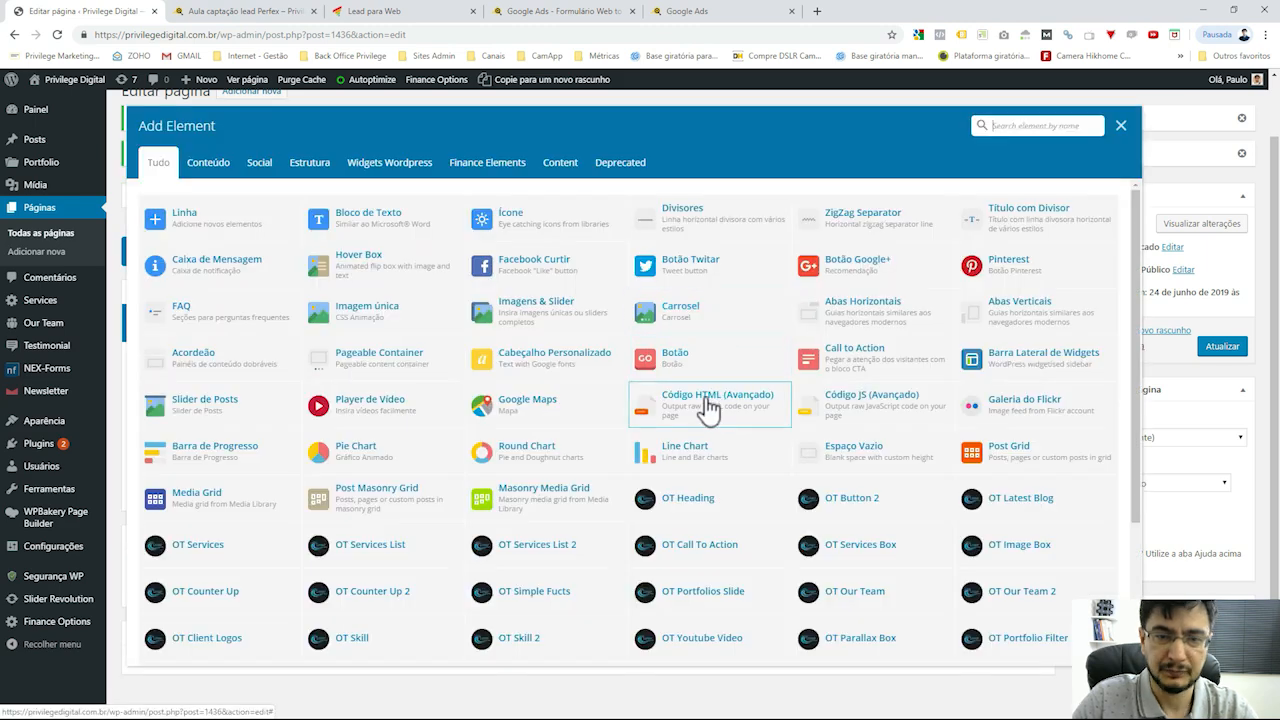
click(380, 214)
Make the text block read 'Orçamento' linked to the CRM form address, update, and reload the live page
click(804, 334)
double_click(720, 335)
click(720, 333)
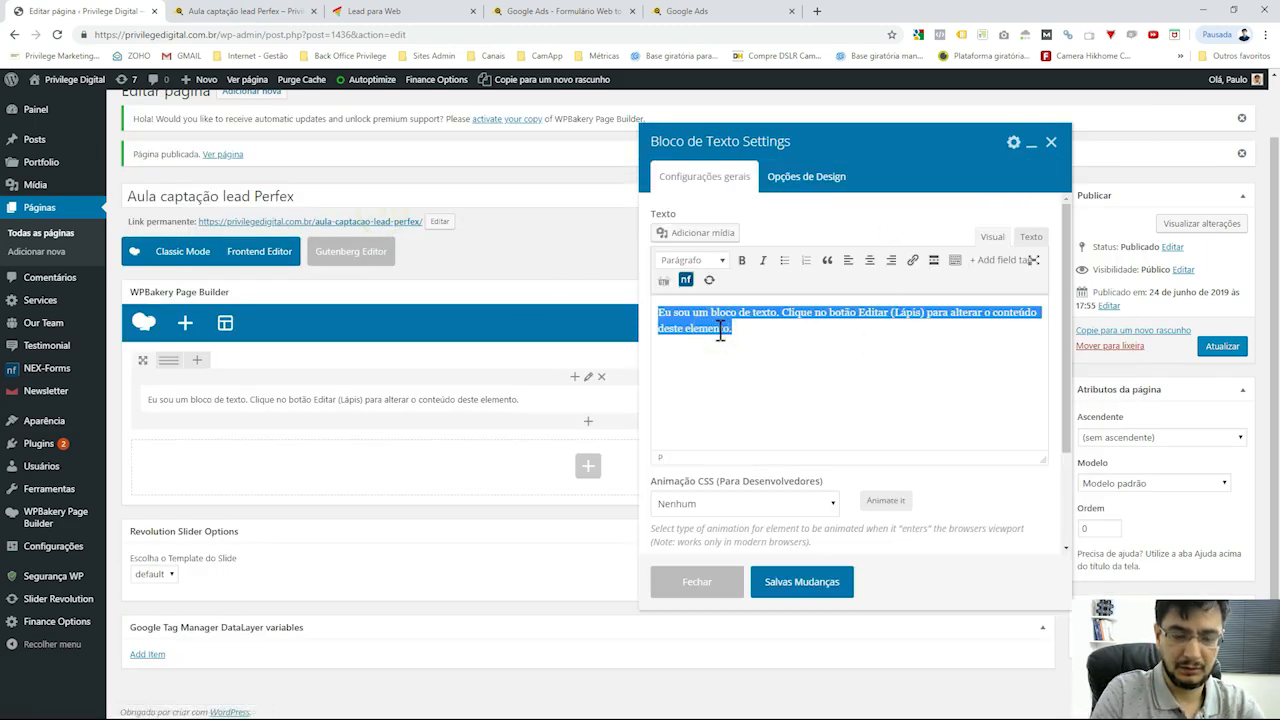
text(Orçamento)
key(shift+Home)
key(ctrl+k)
key(ctrl+v)
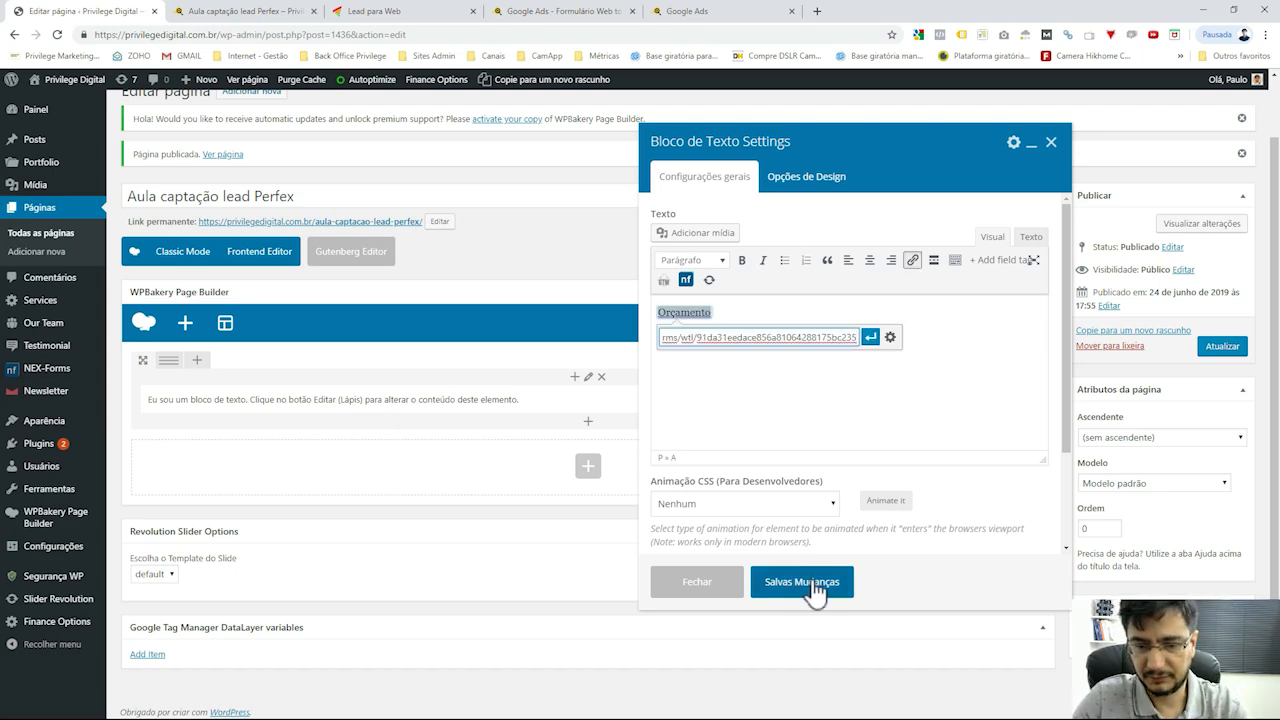
click(805, 582)
click(1222, 346)
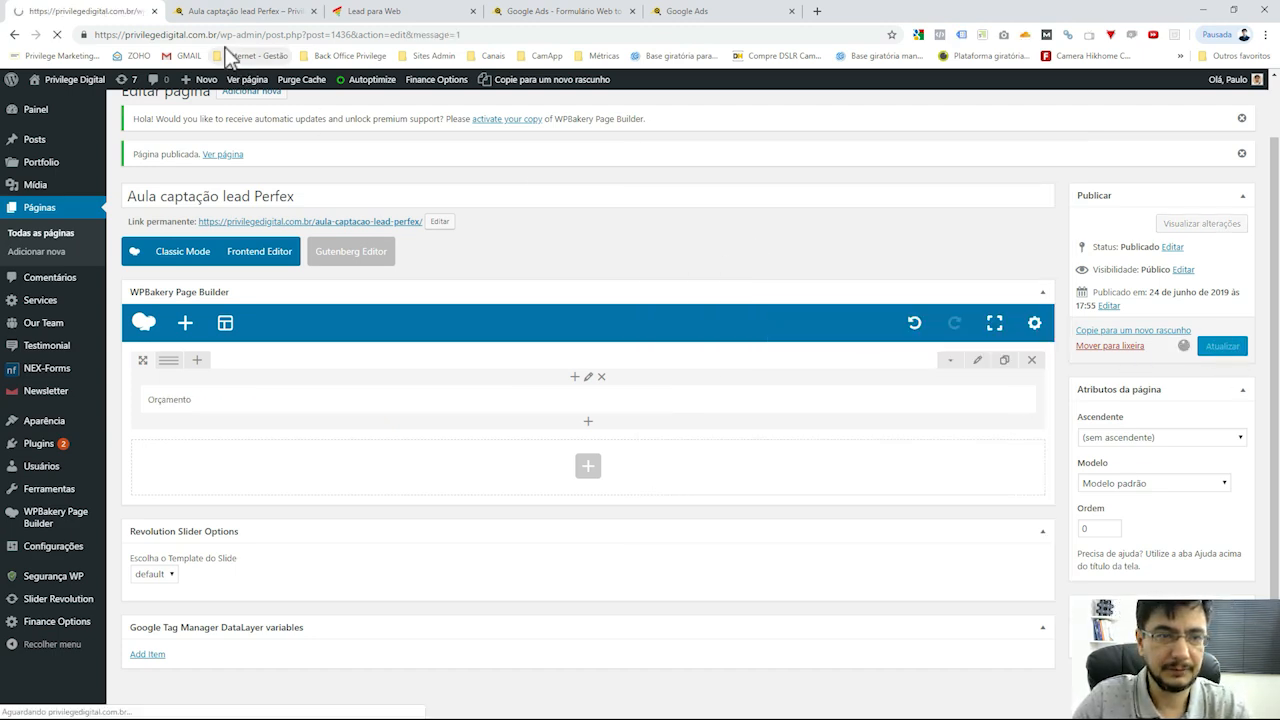
click(234, 14)
click(58, 35)
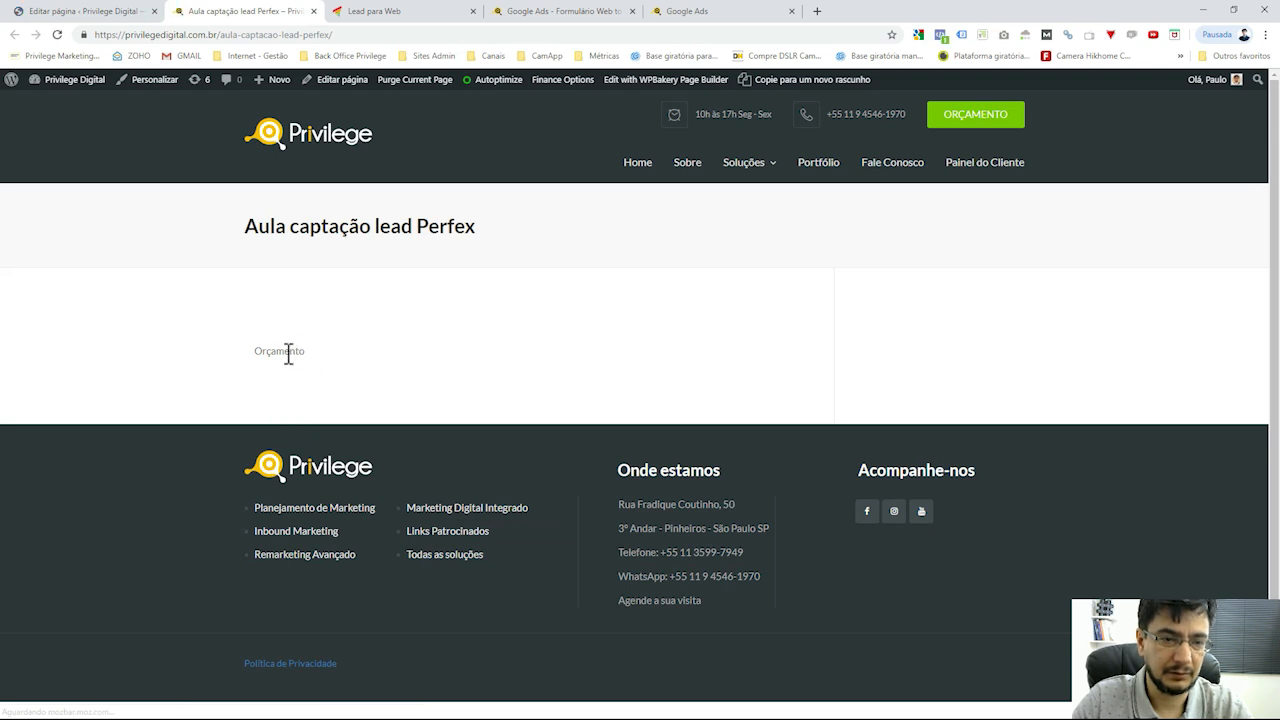
Re-apply the CRM form address as the Orçamento link, then save and update the page
click(103, 12)
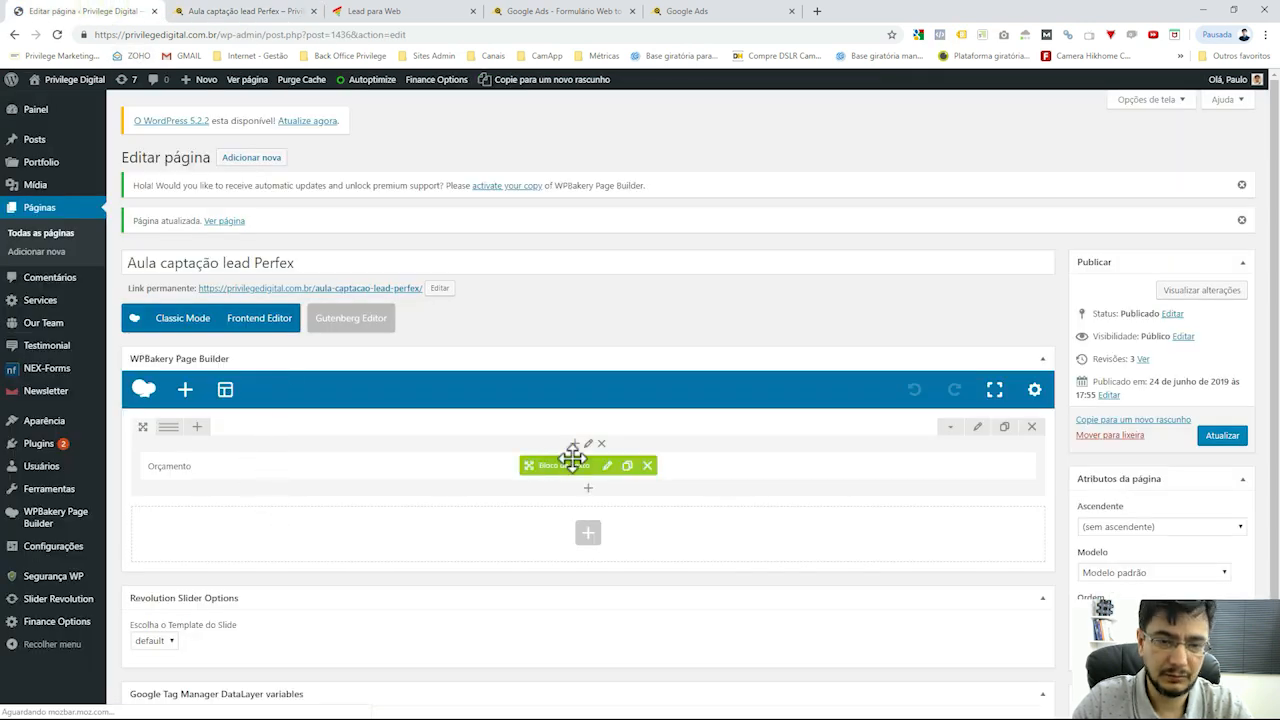
click(607, 465)
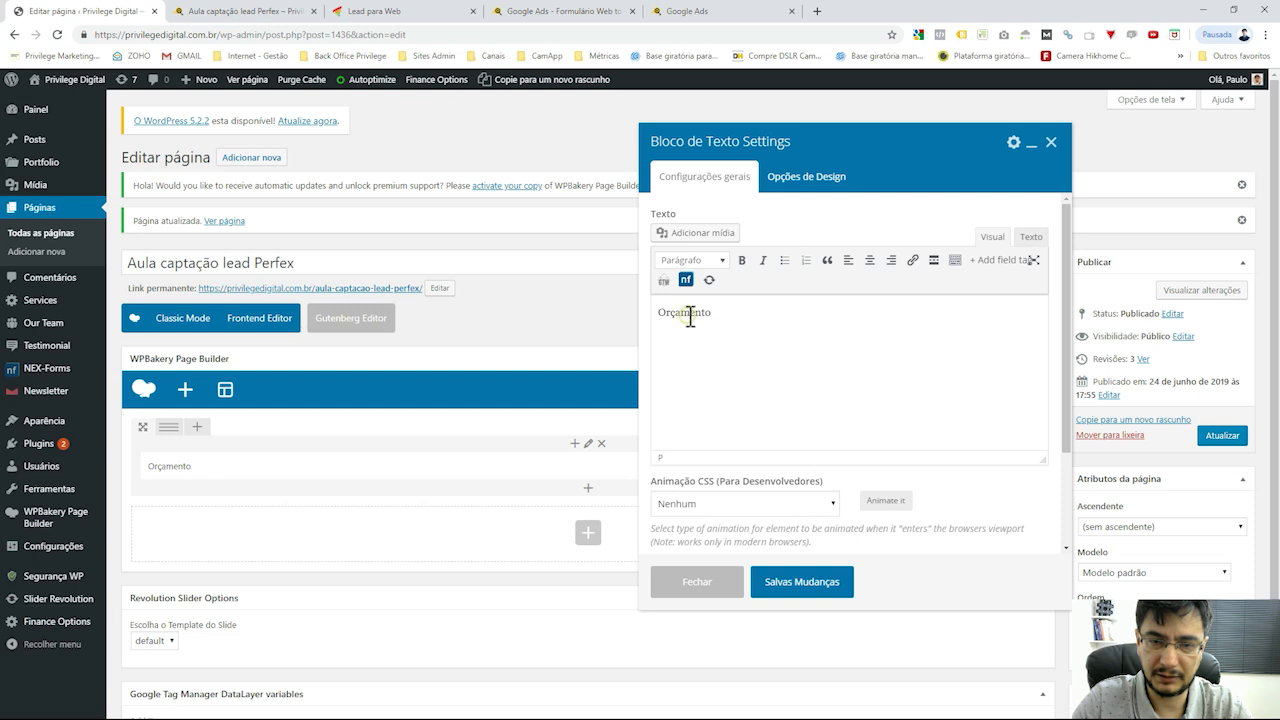
click(912, 260)
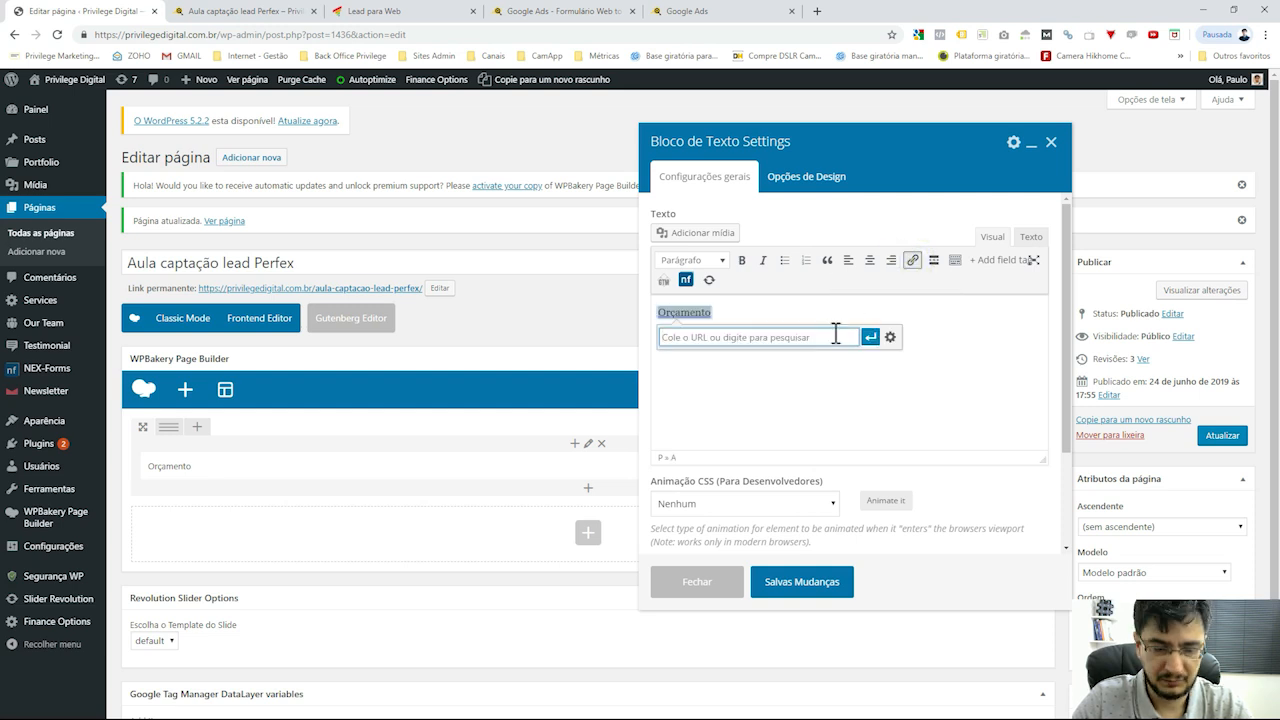
key(ctrl+v)
click(870, 338)
click(794, 590)
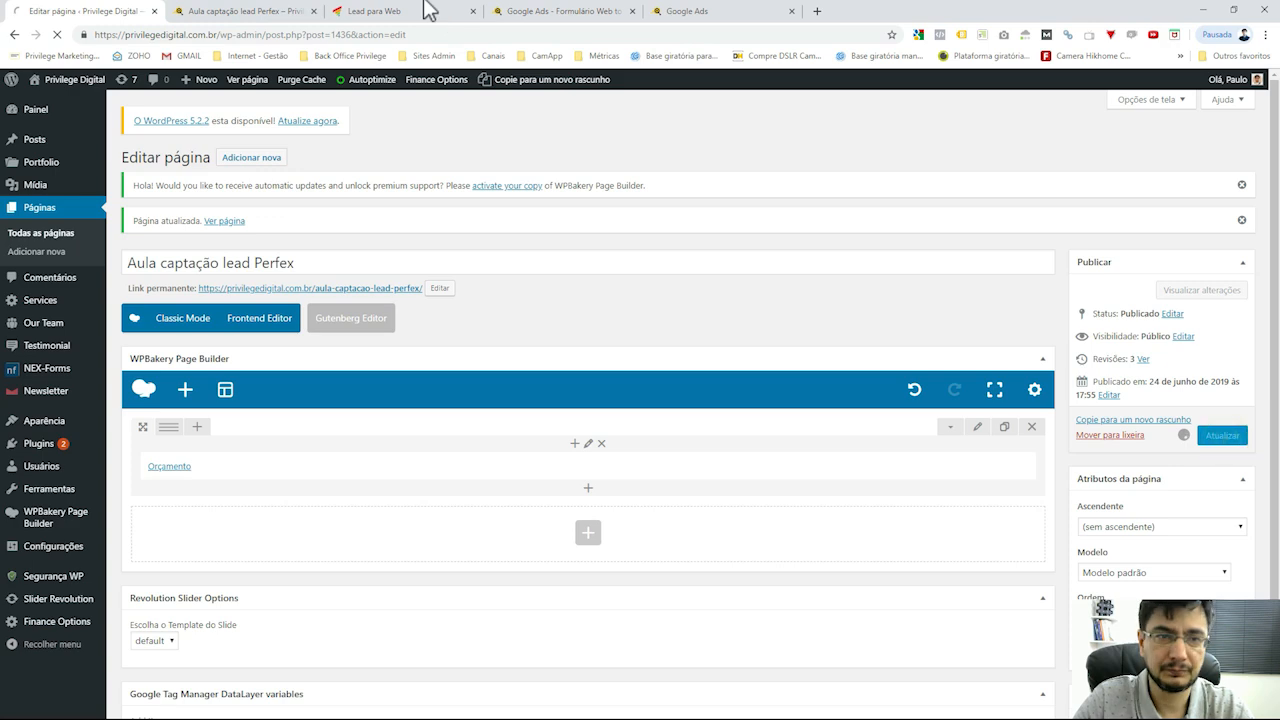
click(245, 11)
Follow the live page's Orçamento link to the Solicite avaliação form, then return to the CRM integration page
click(296, 357)
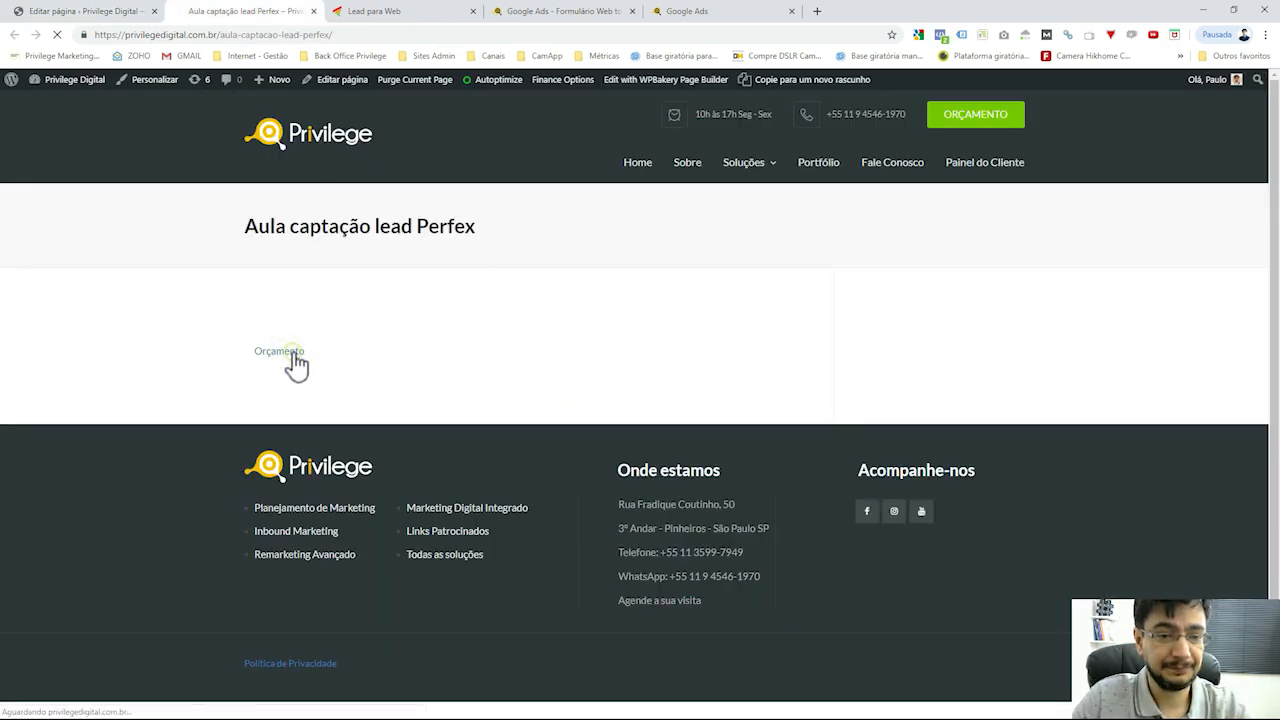
click(221, 152)
click(221, 149)
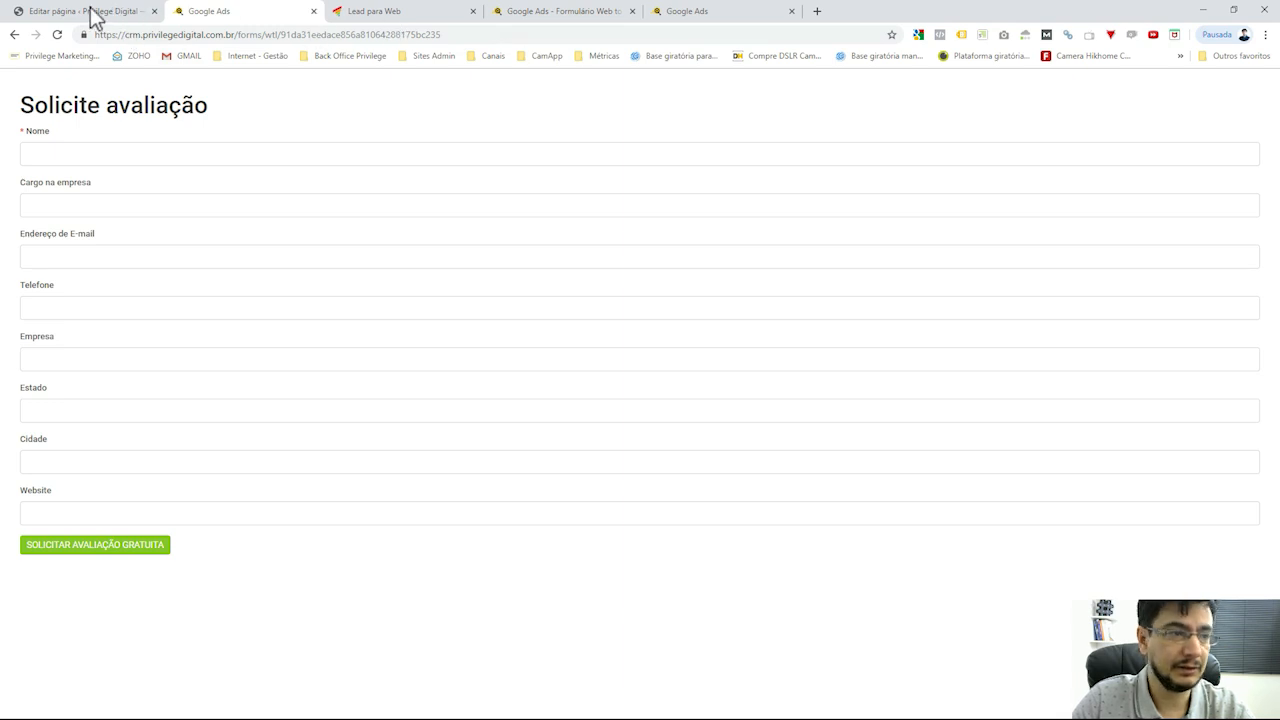
click(401, 14)
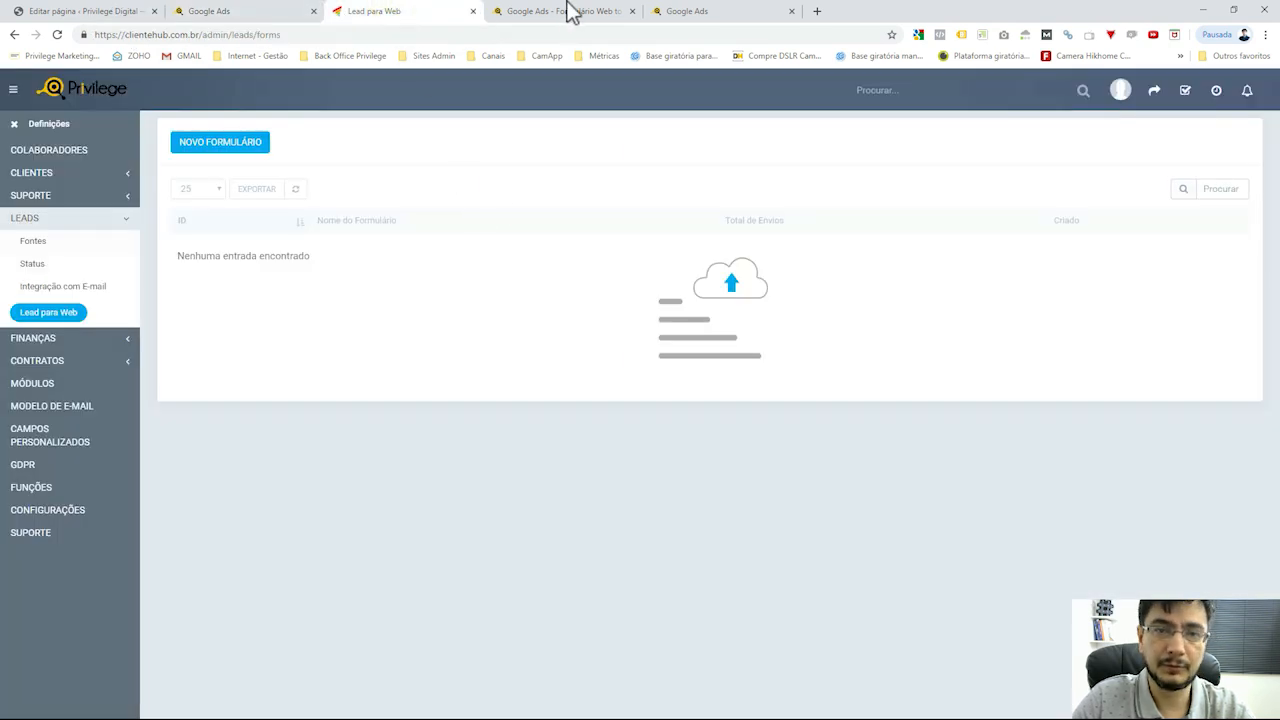
click(572, 12)
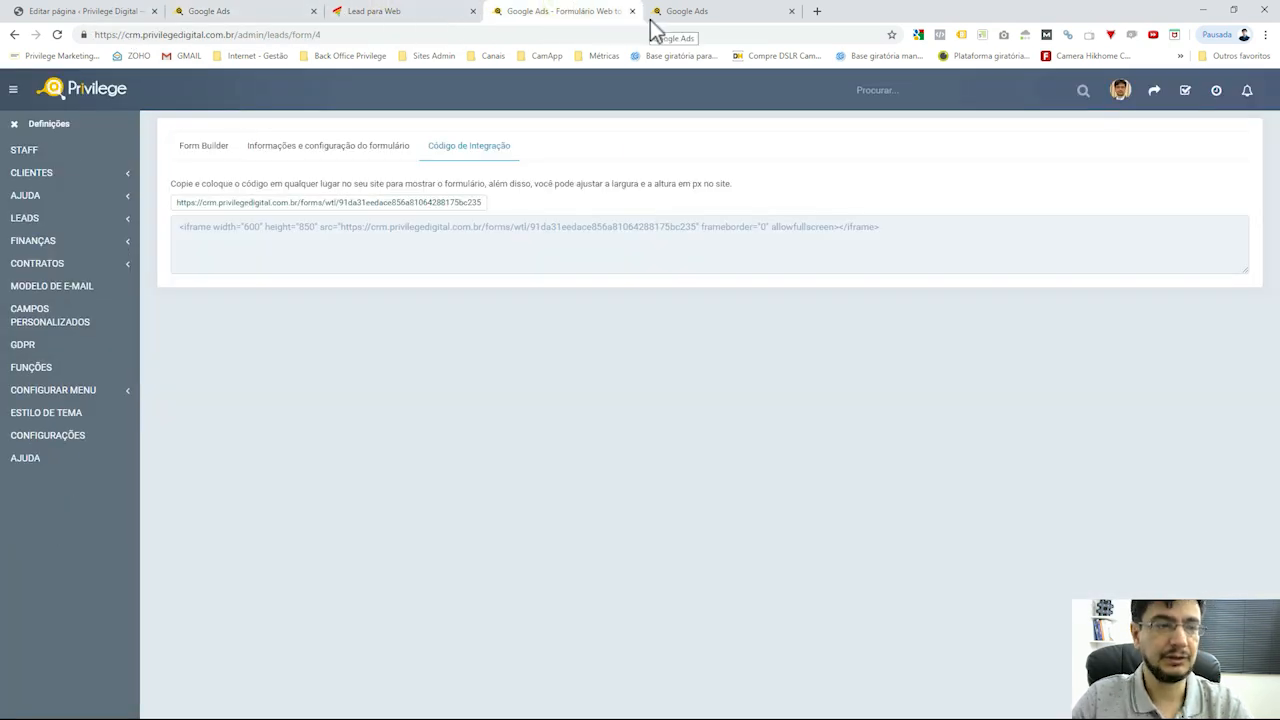